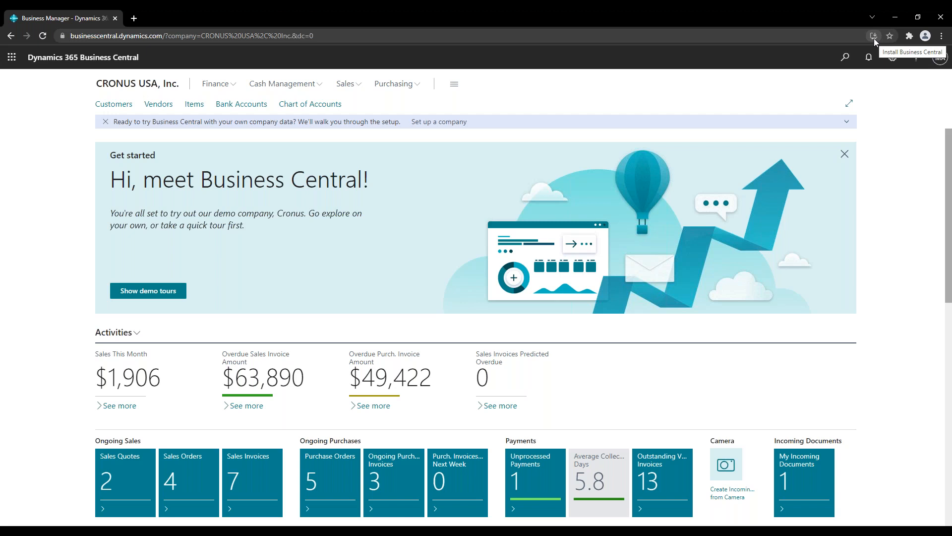
# Step: Install Business Central as a desktop app from the browser and maximize its window
pyautogui.click(873, 36)
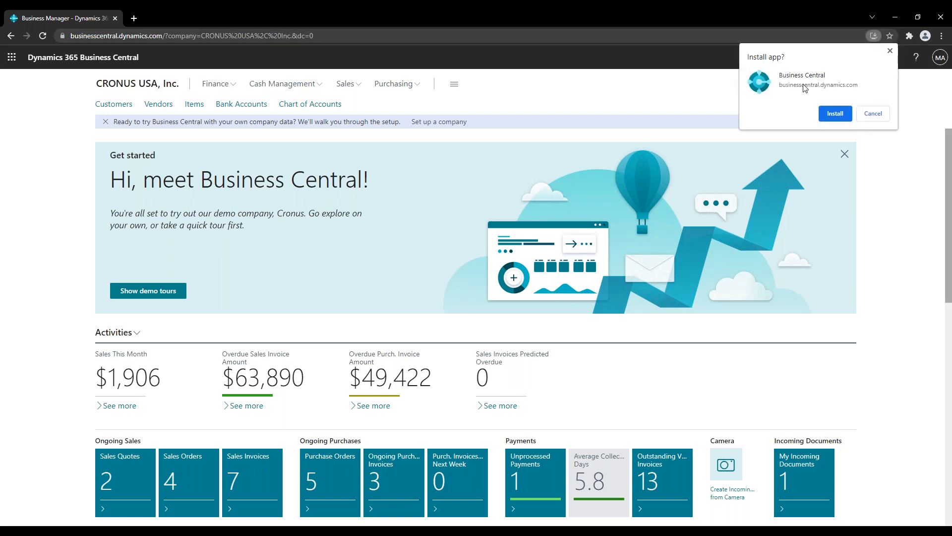
pyautogui.click(835, 114)
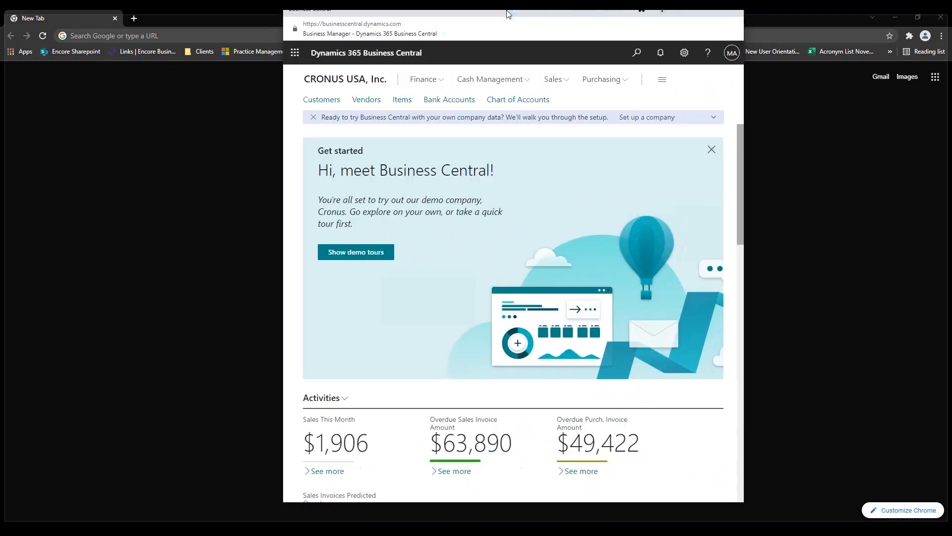
pyautogui.doubleClick(508, 13)
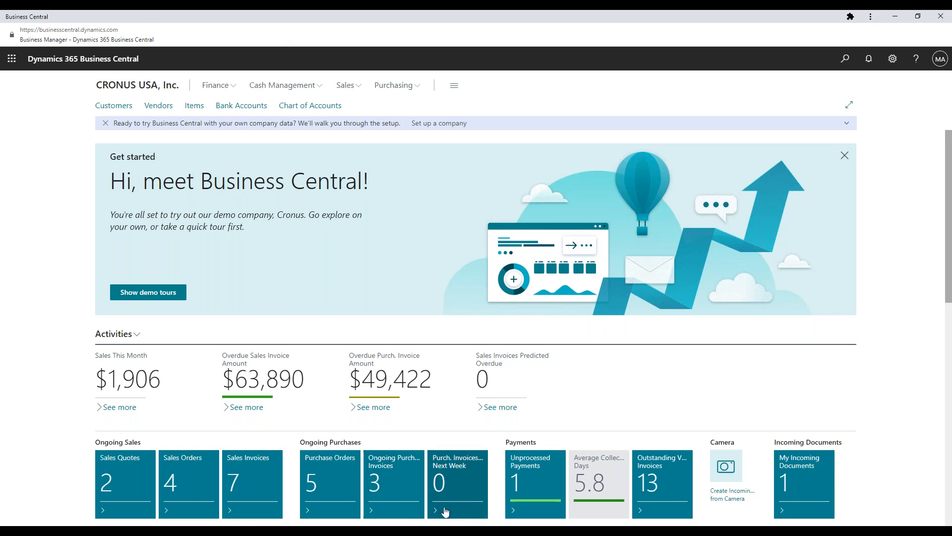
pyautogui.moveTo(377, 531)
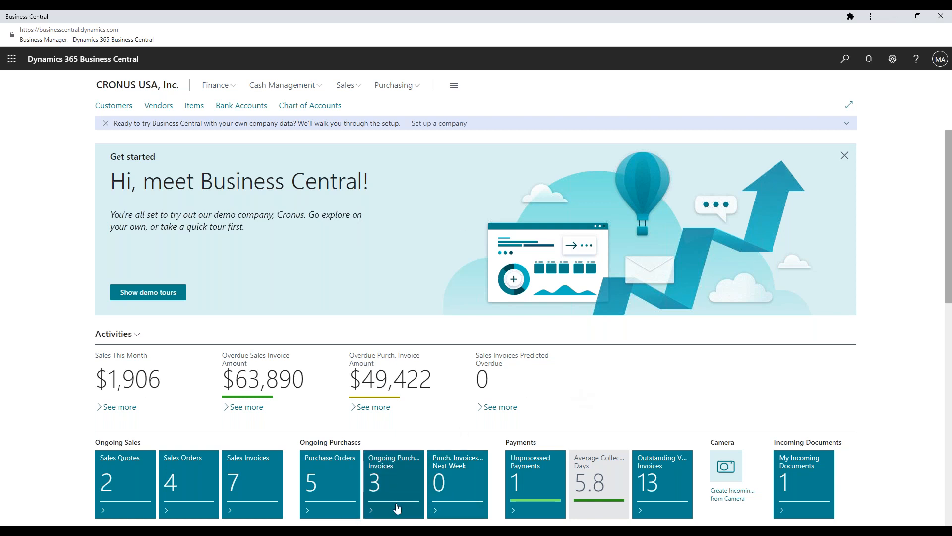
pyautogui.moveTo(231, 531)
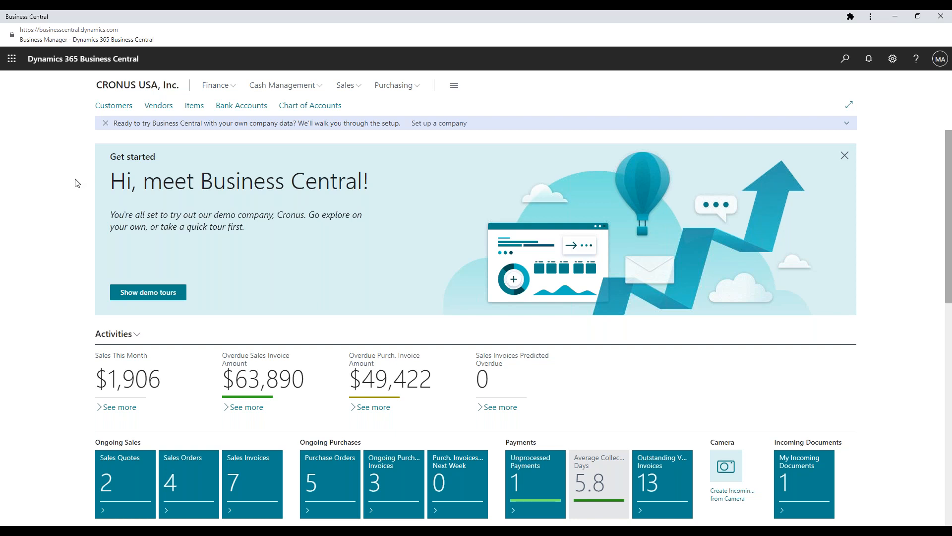
# Step: Search for "general ledger entr" and open the General Ledger Entries page
pyautogui.hotkey('alt', 'q')
pyautogui.write('gen')
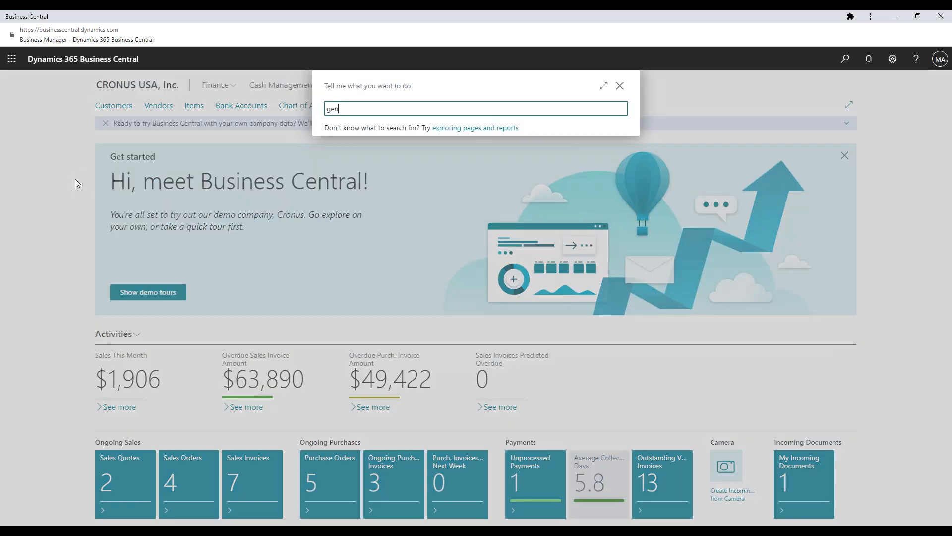
pyautogui.write('eral le')
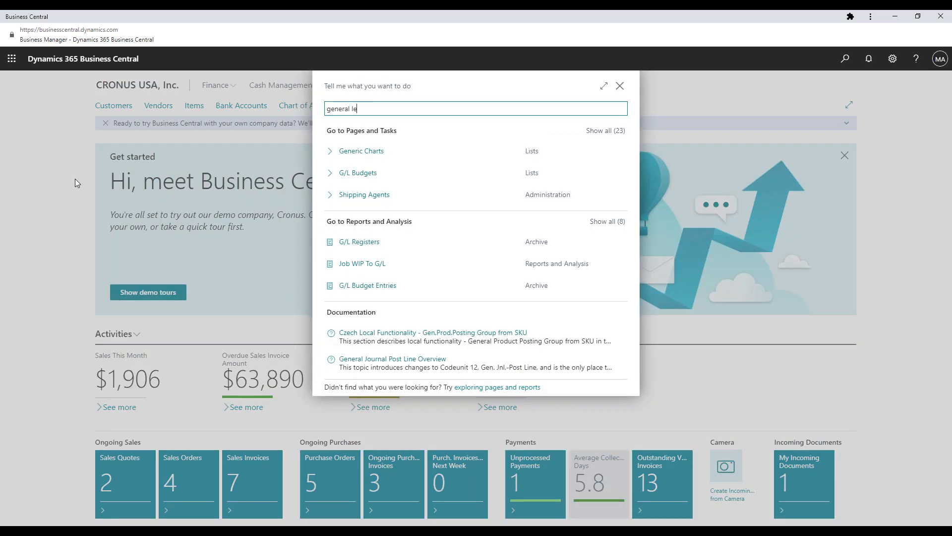
pyautogui.write('dger entr')
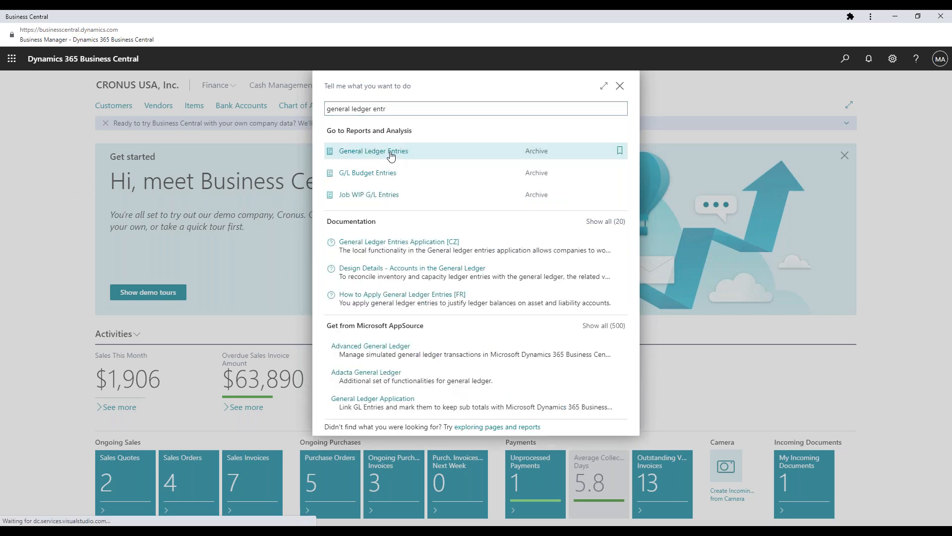
pyautogui.click(389, 153)
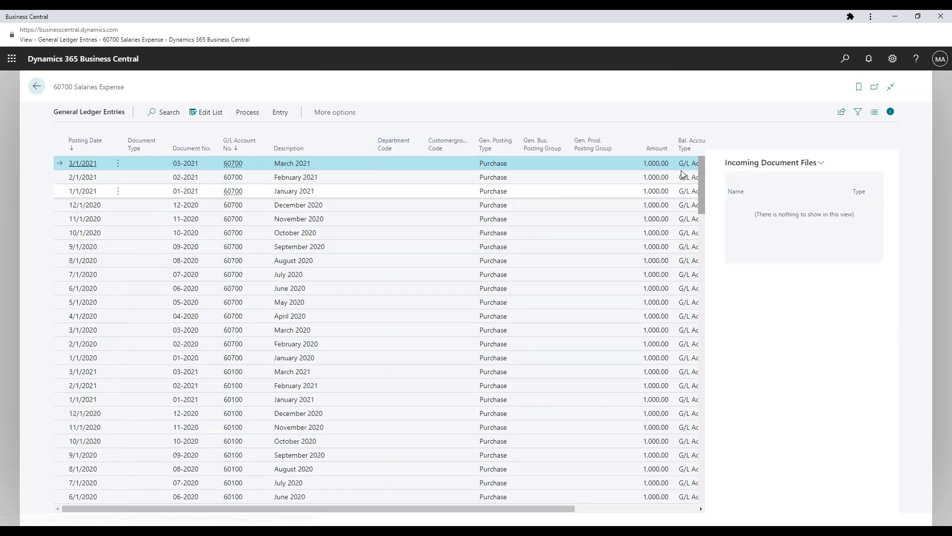
# Step: Start personalizing the General Ledger Entries page and filter the fields available to add by "source"
pyautogui.click(893, 59)
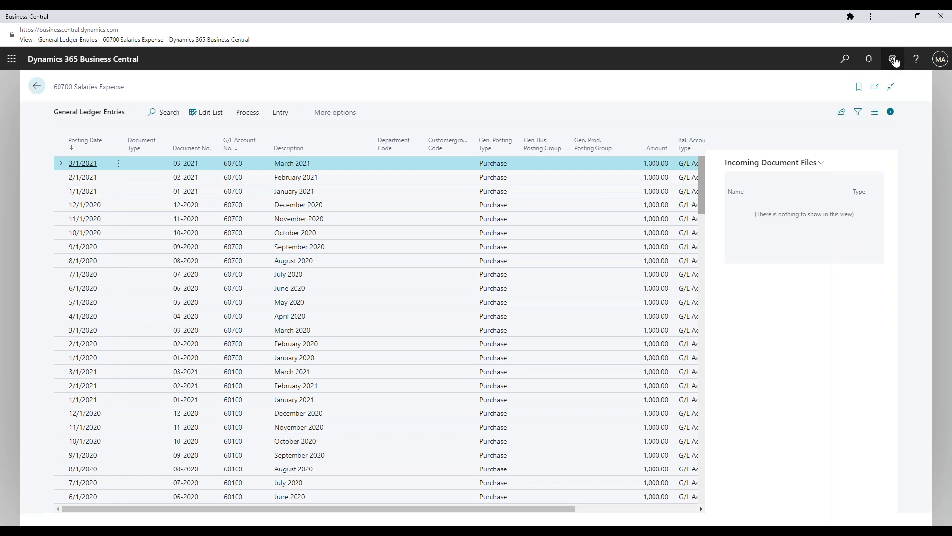
pyautogui.click(819, 129)
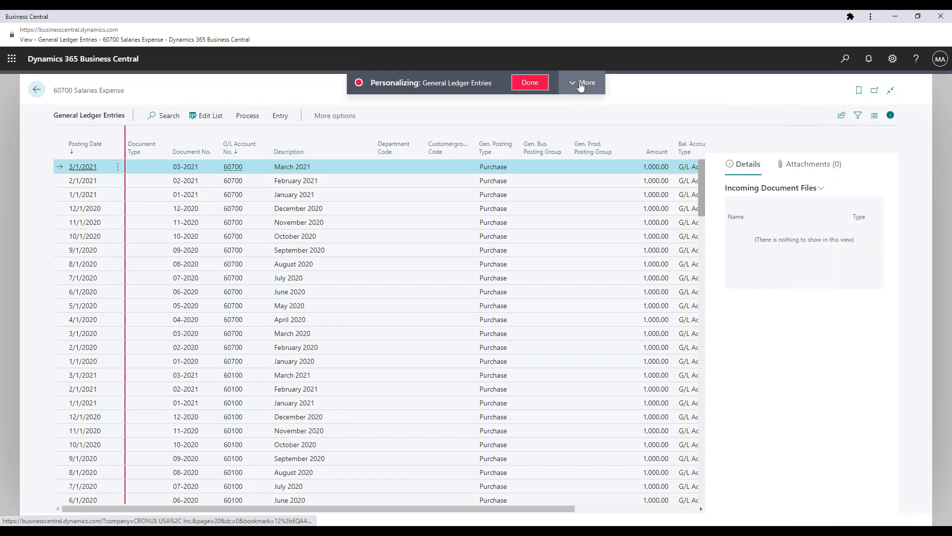
pyautogui.click(578, 81)
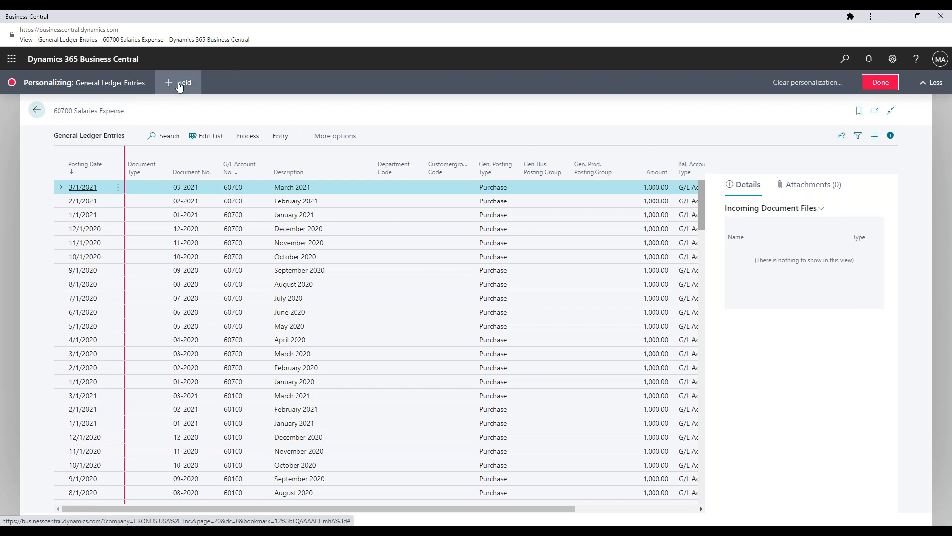
pyautogui.click(180, 84)
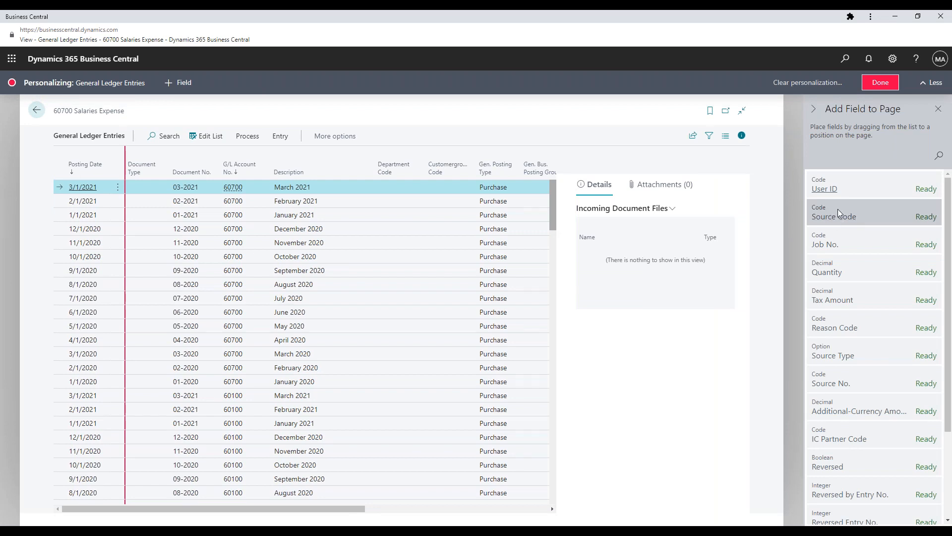
pyautogui.click(940, 157)
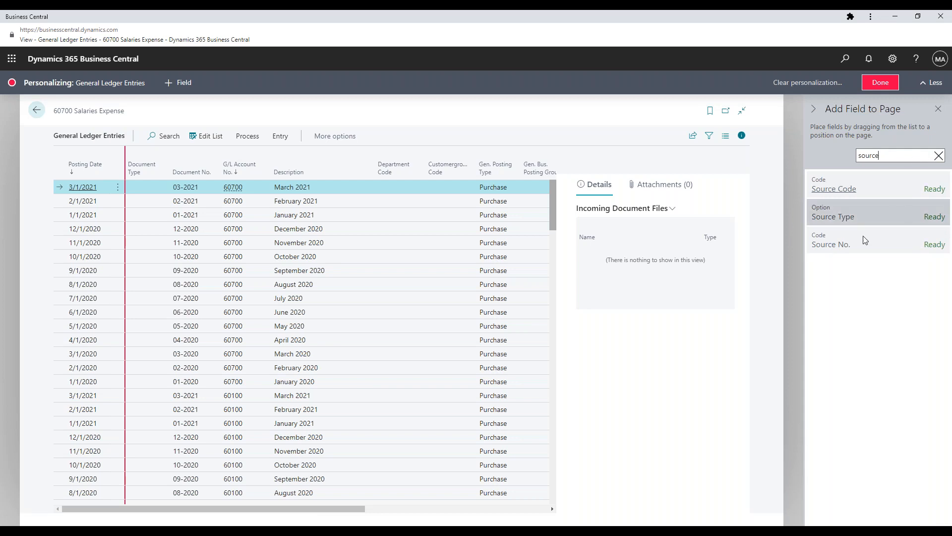
# Step: Add Source No., Source Type and Source Code columns between Description and Department Code, and finish personalizing the page
pyautogui.moveTo(879, 218)
pyautogui.mouseDown()
pyautogui.moveTo(744, 230)
pyautogui.moveTo(385, 202)
pyautogui.moveTo(375, 174)
pyautogui.mouseUp()
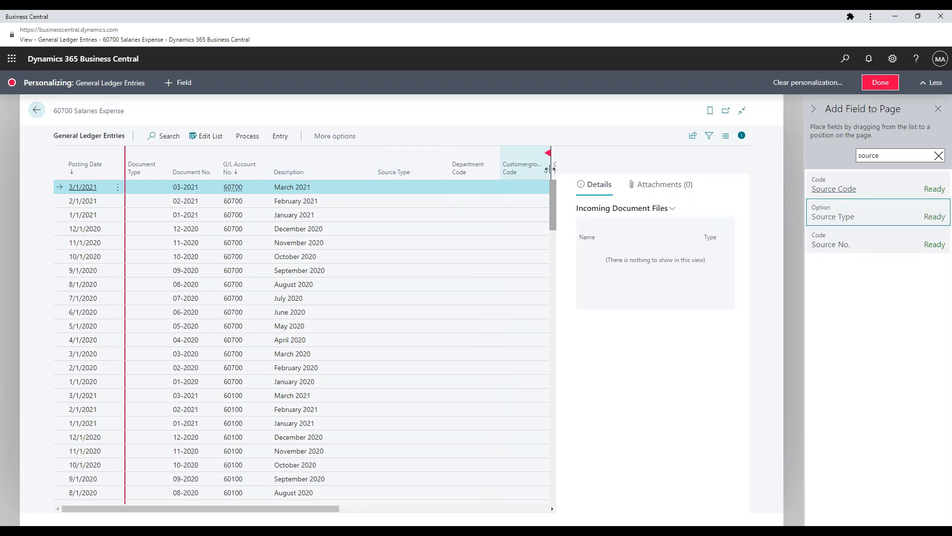
pyautogui.moveTo(892, 216)
pyautogui.mouseDown()
pyautogui.moveTo(603, 218)
pyautogui.moveTo(387, 173)
pyautogui.moveTo(451, 173)
pyautogui.moveTo(395, 174)
pyautogui.moveTo(437, 171)
pyautogui.mouseUp()
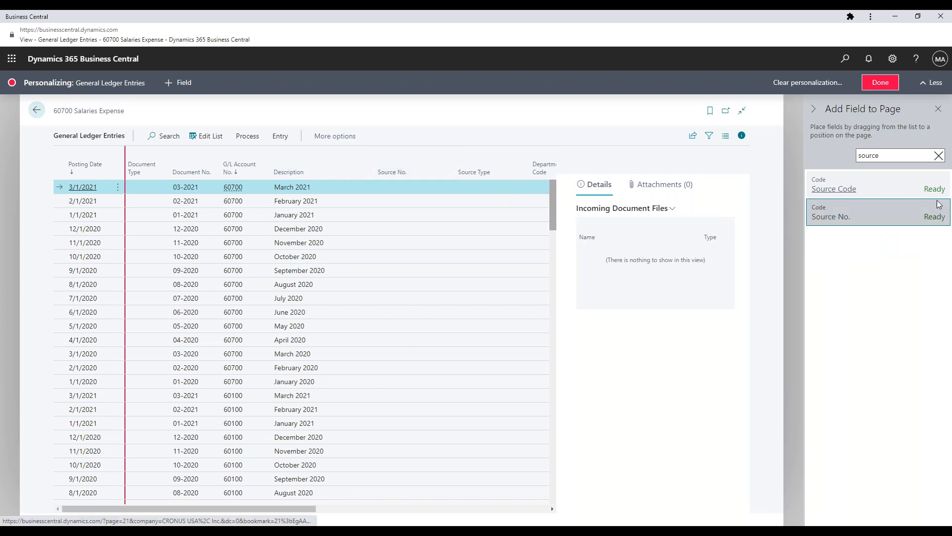
pyautogui.moveTo(843, 188); pyautogui.dragTo(195, 176)
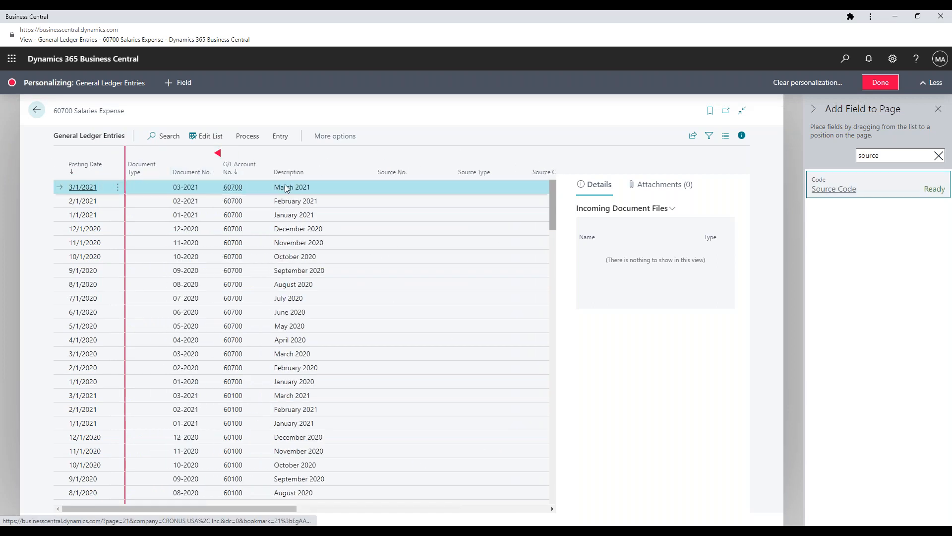
pyautogui.click(881, 83)
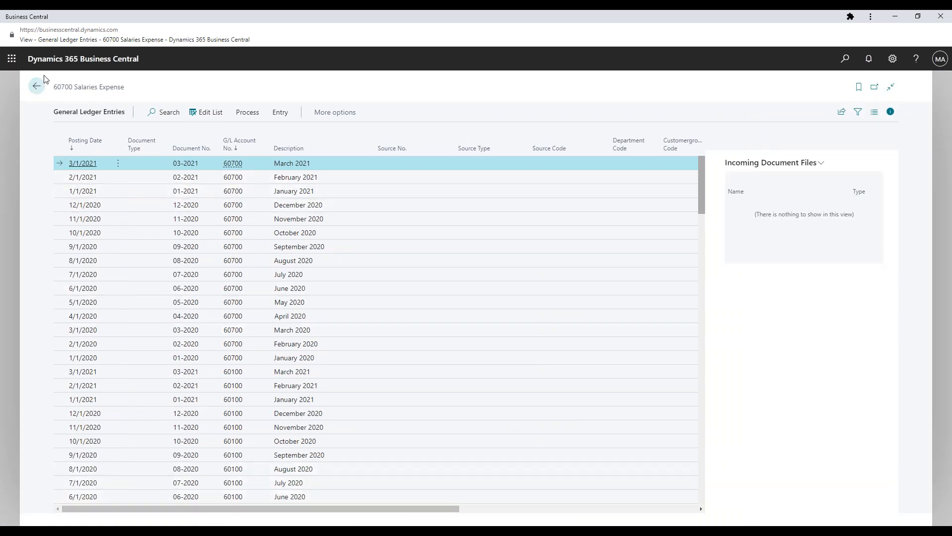
# Step: Examine the source columns down the ledger entries as far as the payment entries of G/L account 40300
pyautogui.scroll(-6, 619, 243)
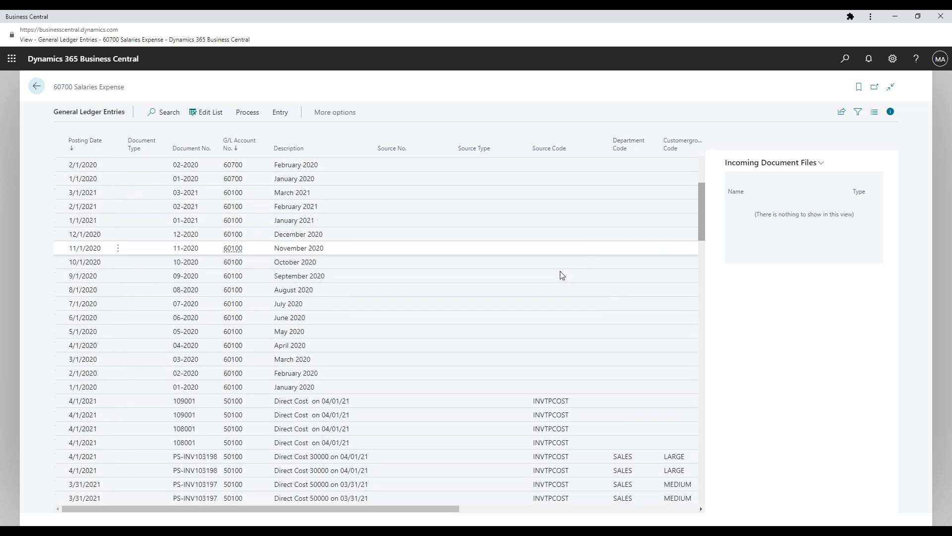
pyautogui.scroll(-5, 536, 222)
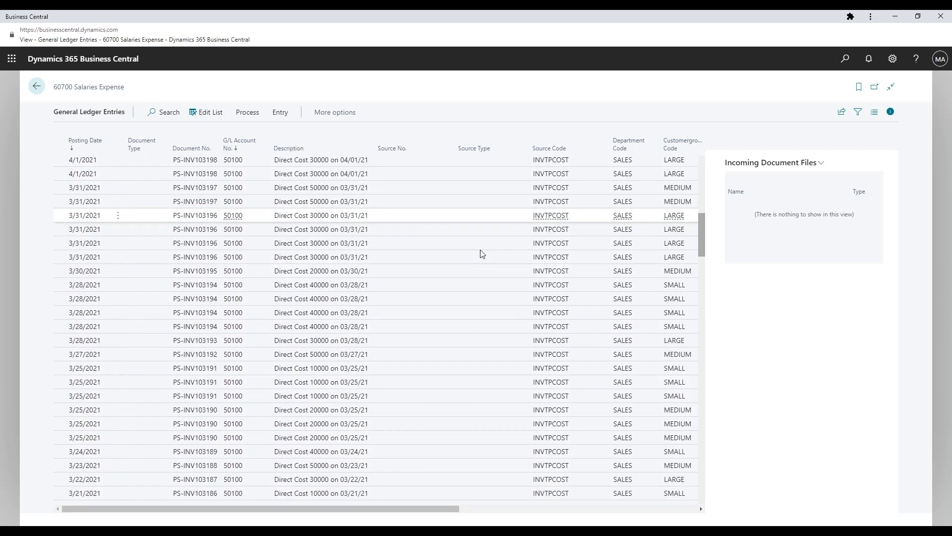
pyautogui.scroll(-14, 442, 370)
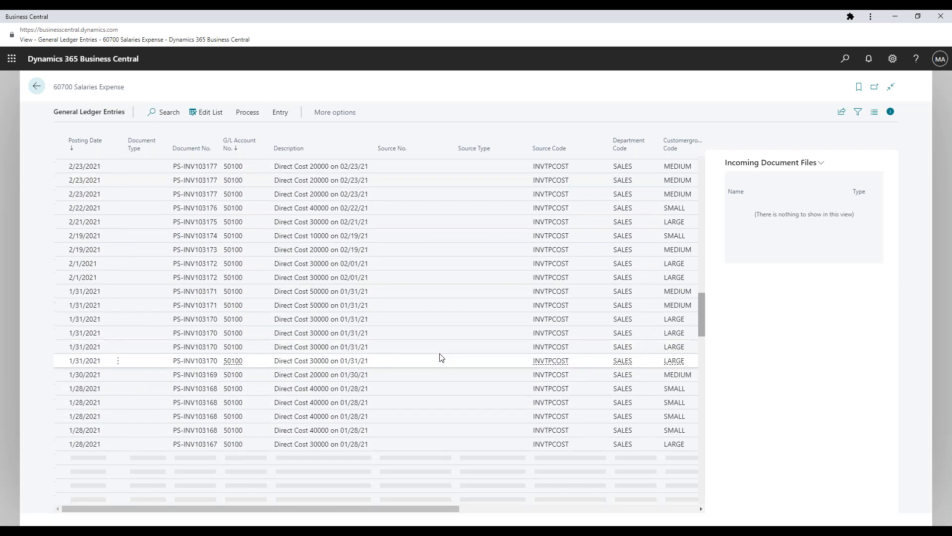
pyautogui.scroll(-13, 441, 356)
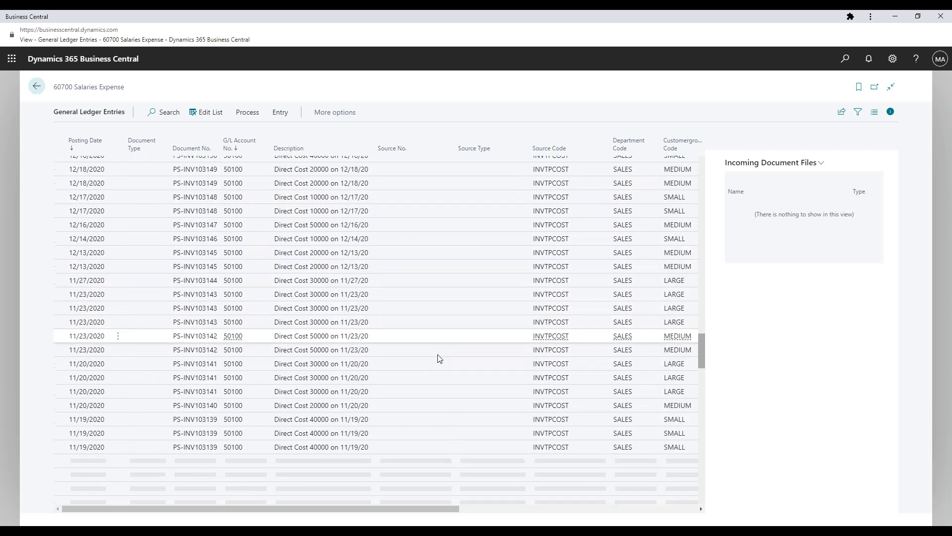
pyautogui.scroll(-14, 438, 359)
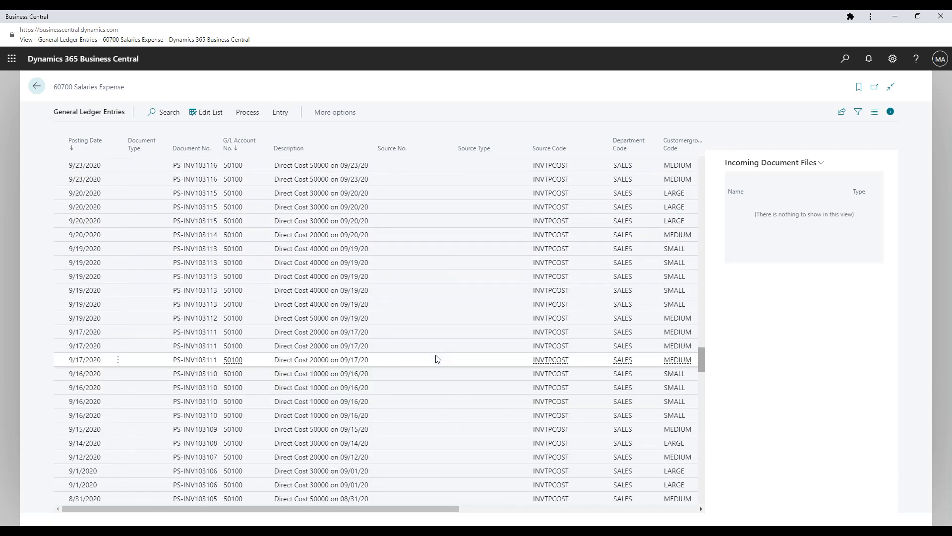
pyautogui.scroll(-14, 436, 359)
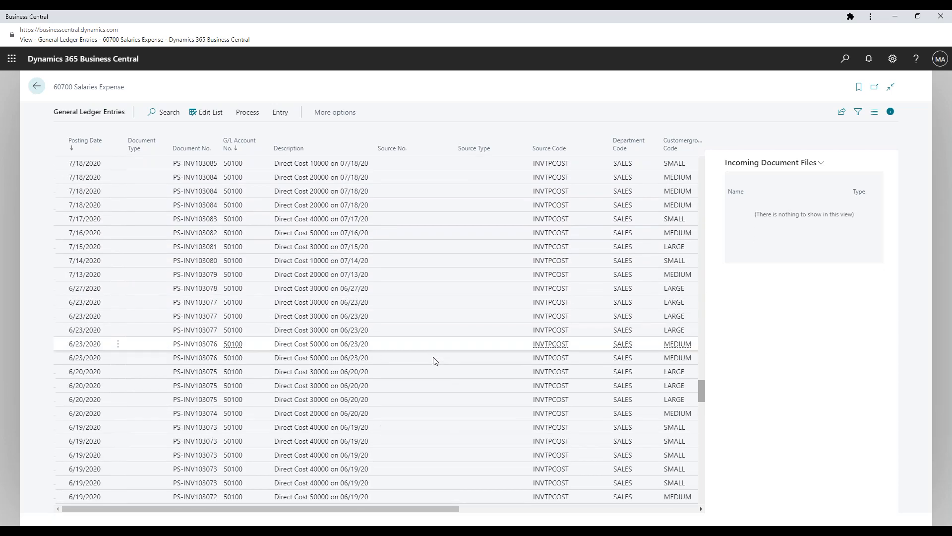
pyautogui.scroll(-14, 431, 363)
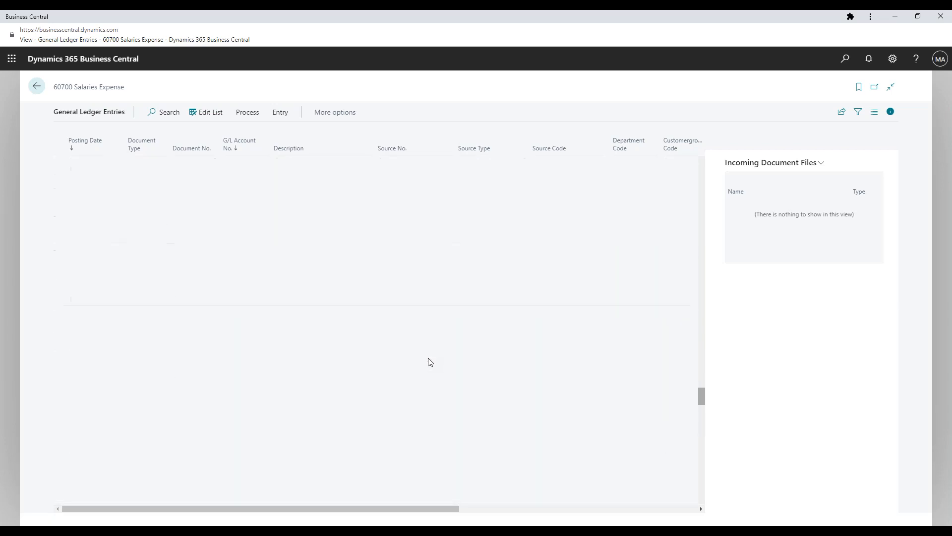
pyautogui.scroll(-10, 429, 362)
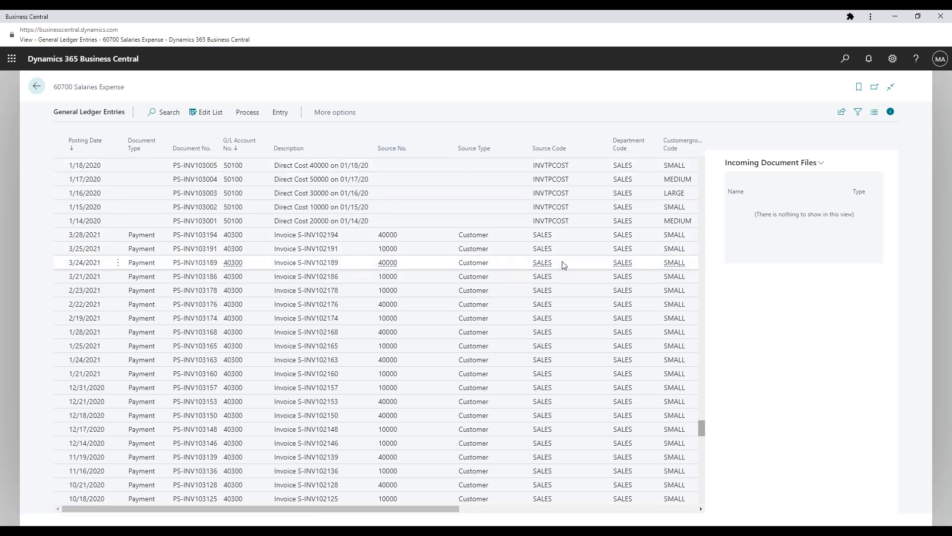
pyautogui.scroll(-1, 417, 270)
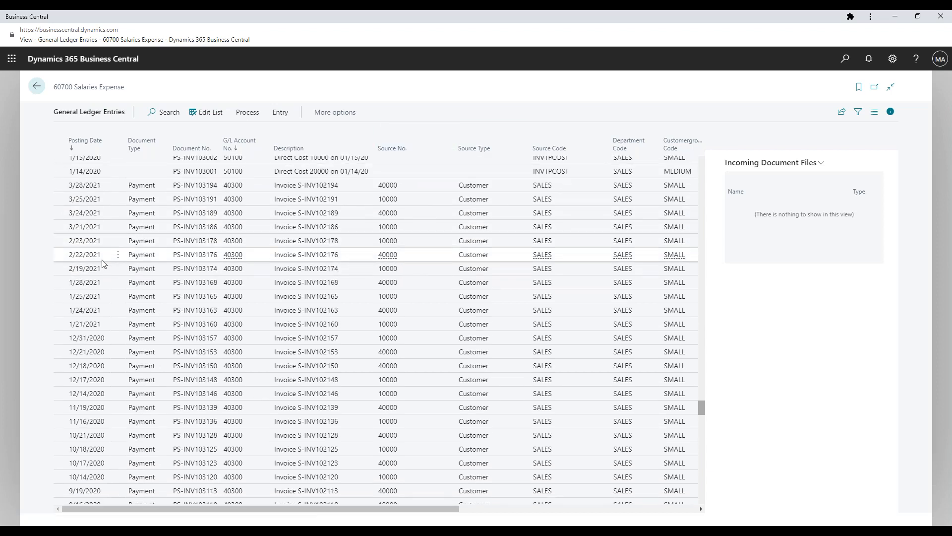
# Step: Look up the source customers of the 3/21/2021 and 1/28/2021 entries in account 40300, and open the Alpine Ski House customer card
pyautogui.click(387, 228)
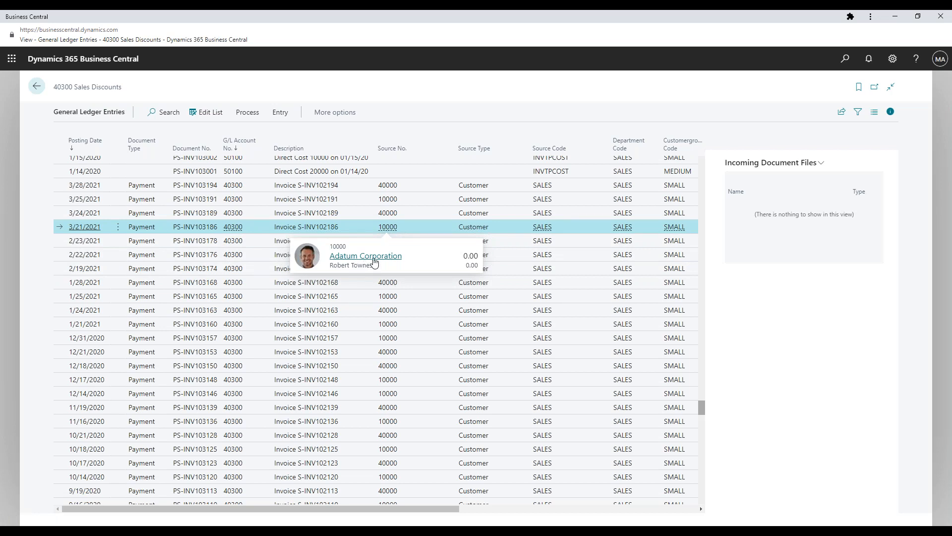
pyautogui.click(385, 283)
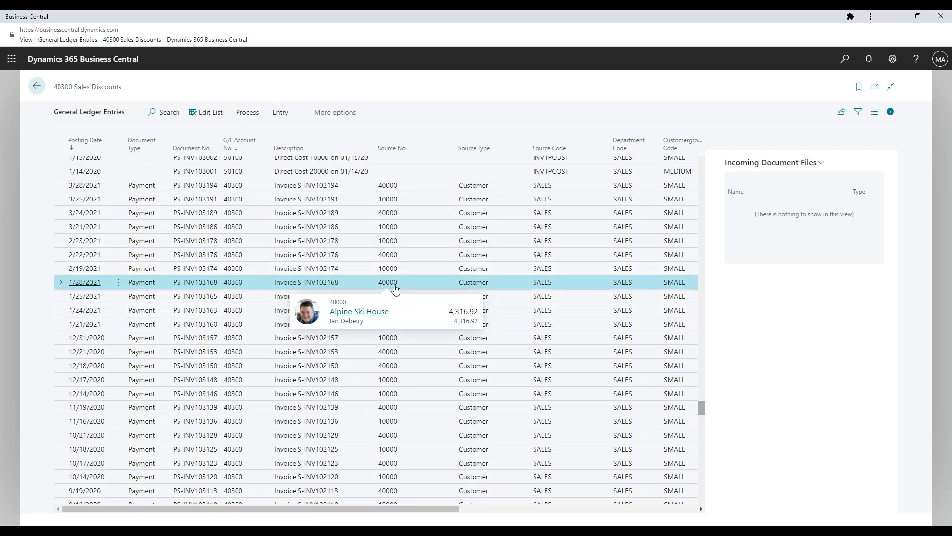
pyautogui.click(363, 312)
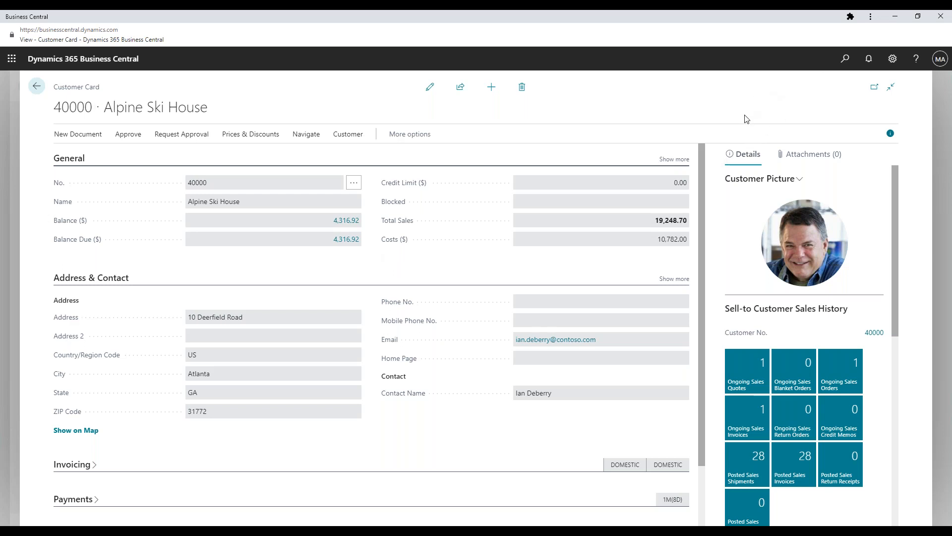
# Step: Search the help for "customer posting group"
pyautogui.click(916, 64)
pyautogui.click(870, 119)
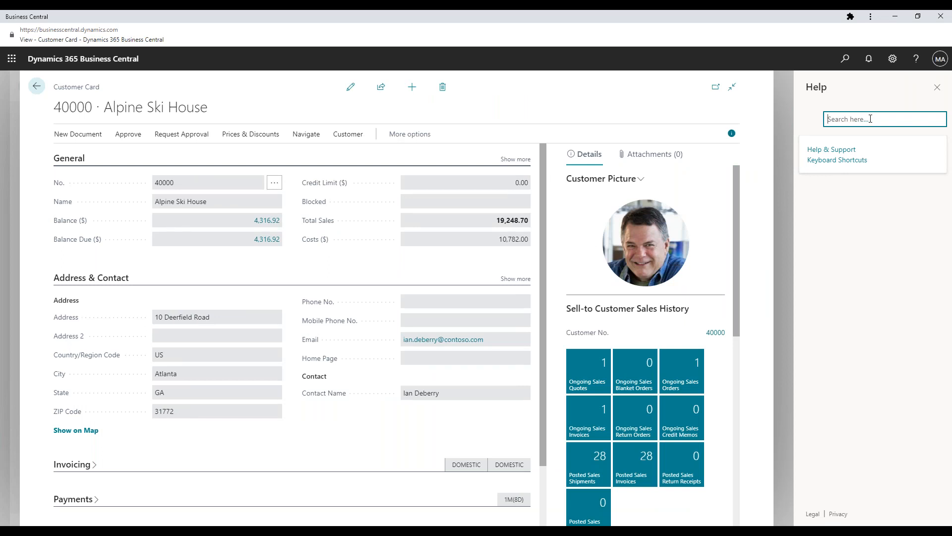
pyautogui.write('customer posting groups')
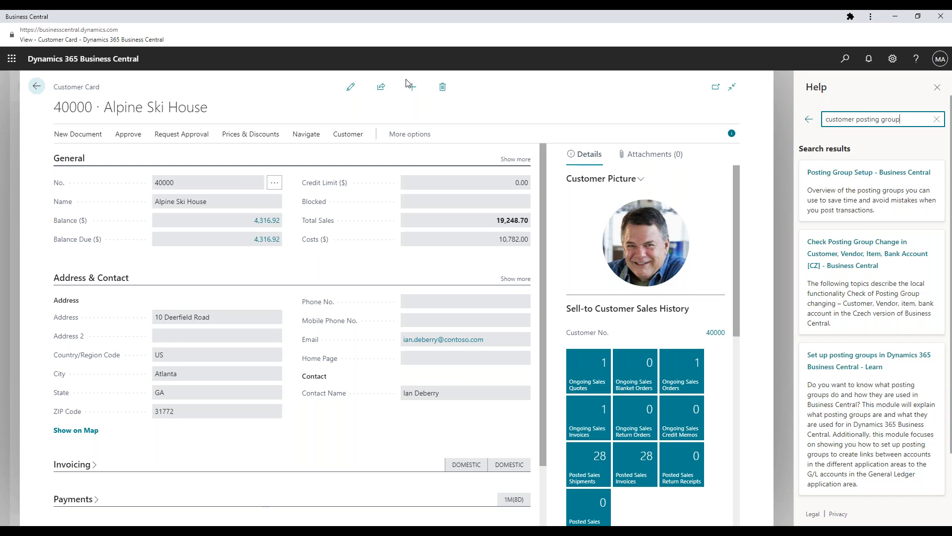
# Step: Search the pages and tasks for "customer posting group" and show all the documentation results
pyautogui.click(313, 91)
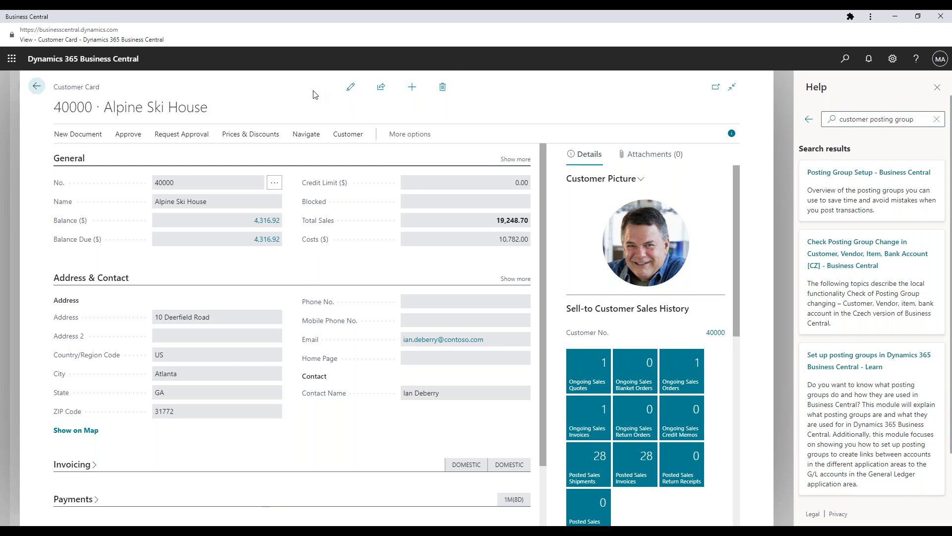
pyautogui.hotkey('alt', 'q')
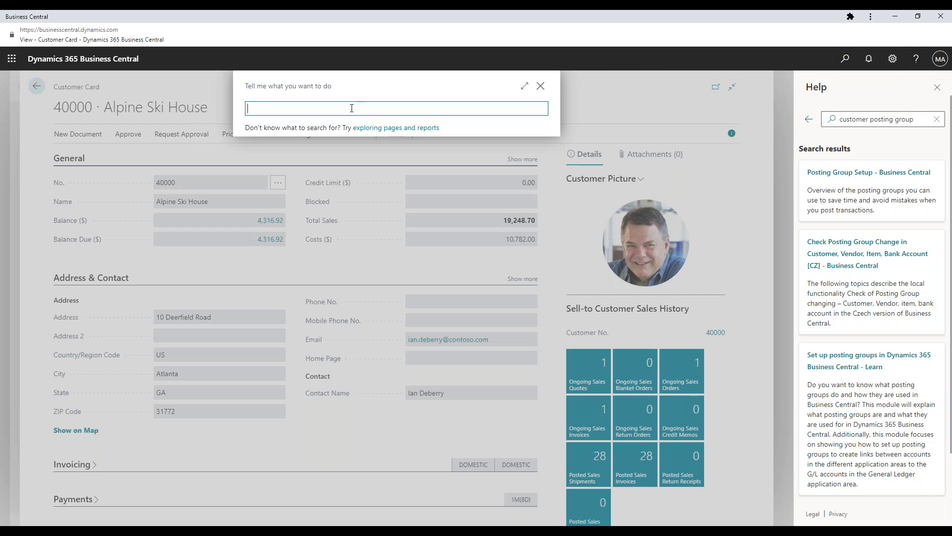
pyautogui.write('ustomer posting groop')
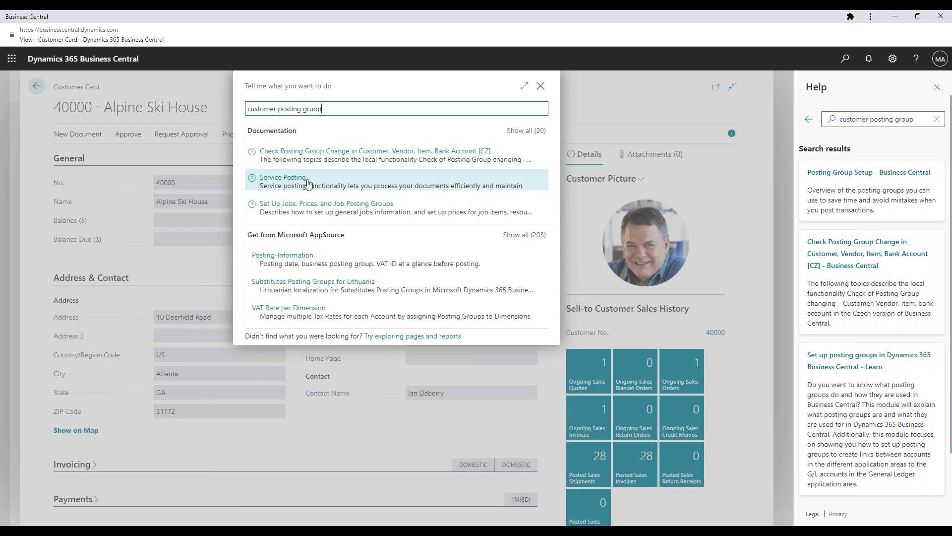
pyautogui.press('BackSpace')
pyautogui.press('BackSpace')
pyautogui.write('up')
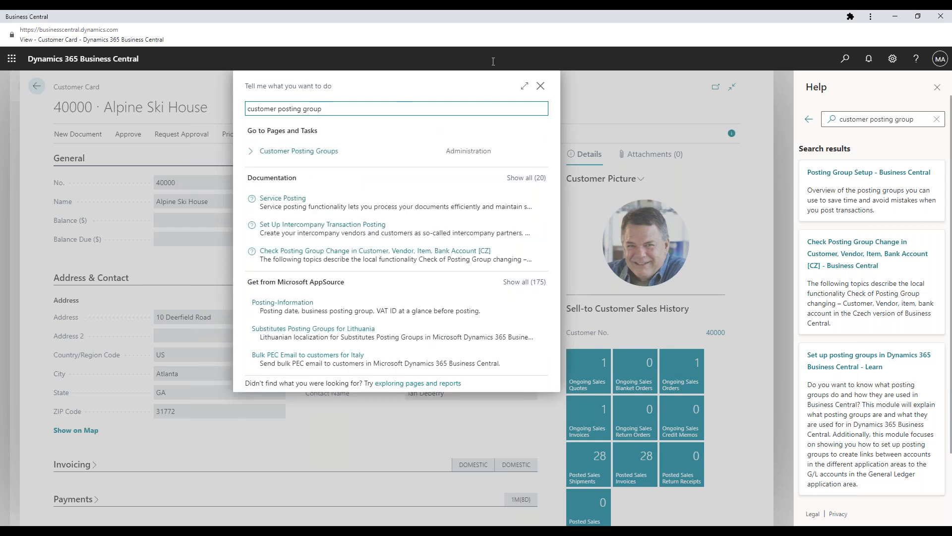
pyautogui.click(528, 179)
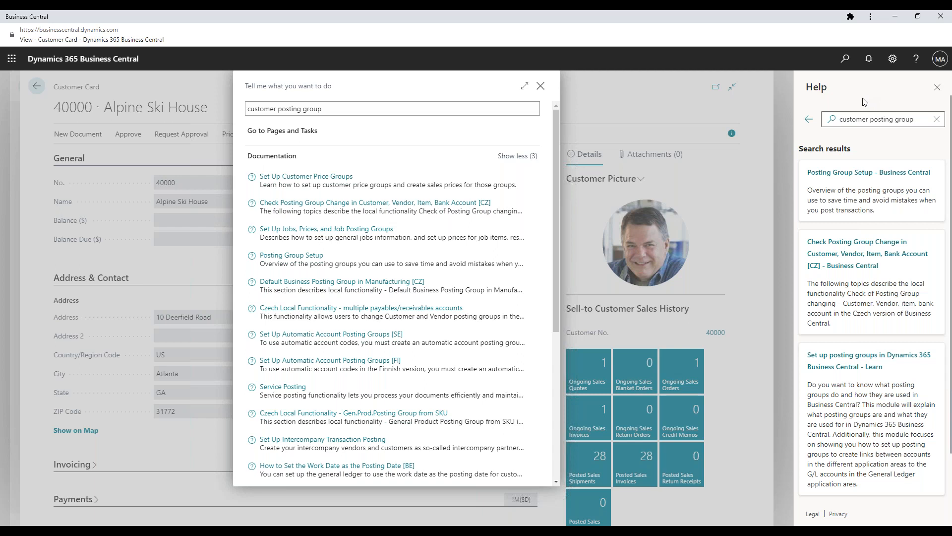
# Step: Close the page search and the help pane on the Alpine Ski House customer card
pyautogui.click(880, 120)
pyautogui.click(541, 85)
pyautogui.click(937, 87)
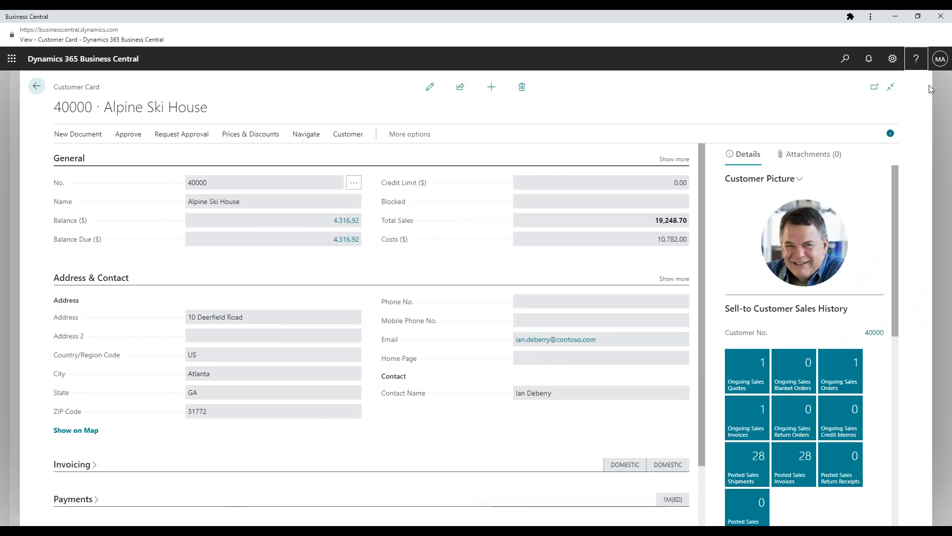
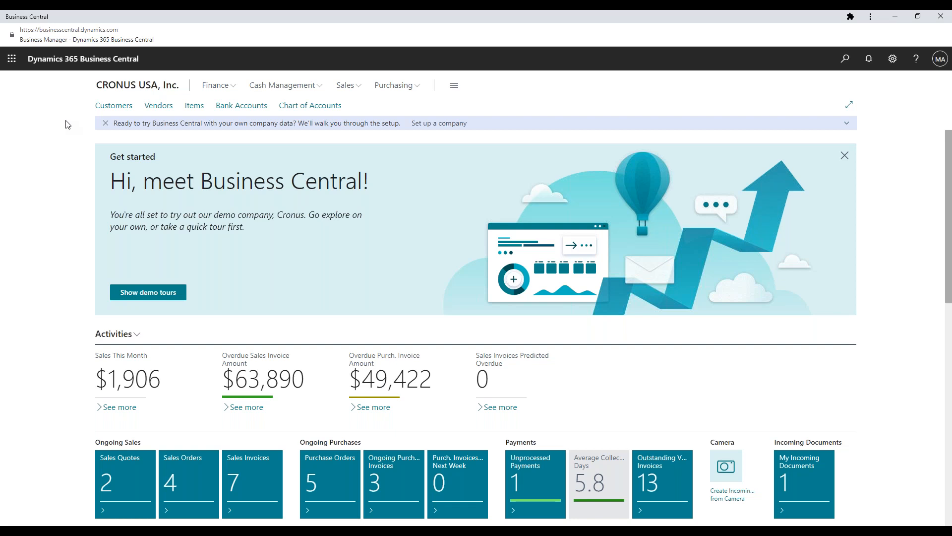
# Step: Search for "sales & receivables setup" and open the Sales & Receivables Setup page
pyautogui.hotkey('alt', 'q')
pyautogui.write('sales')
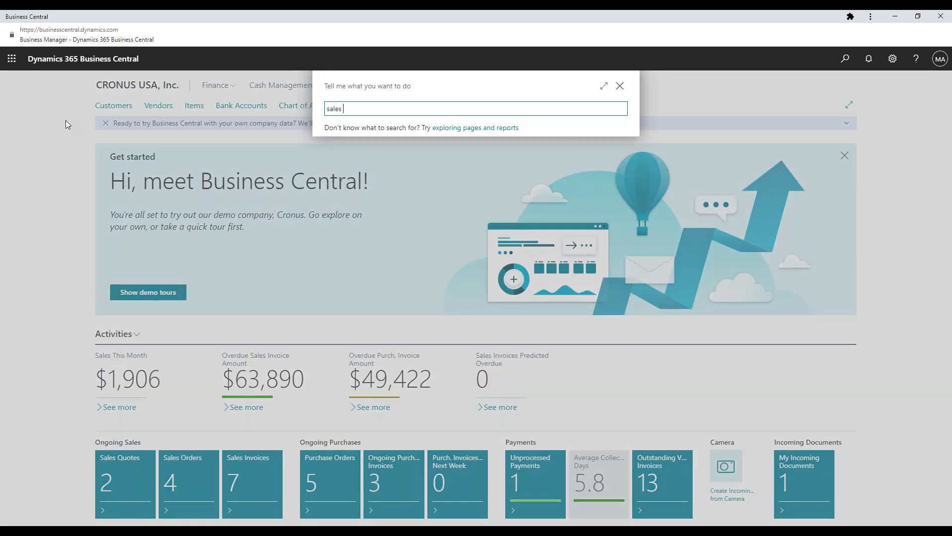
pyautogui.write(' & receivables set')
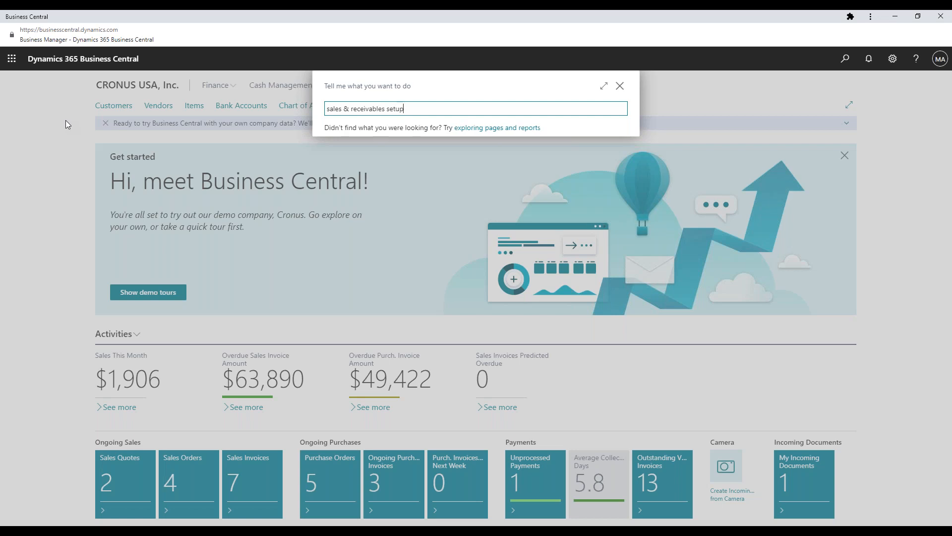
pyautogui.write('up')
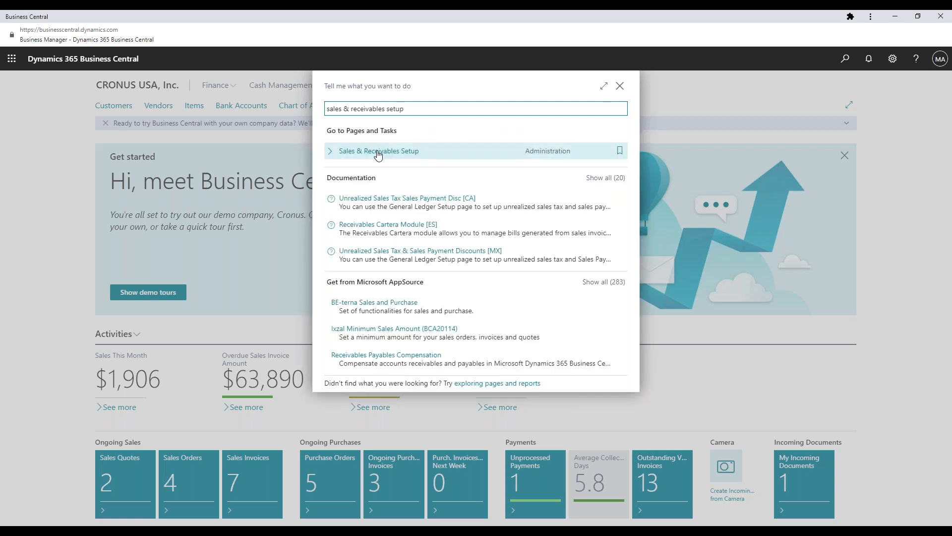
pyautogui.click(378, 151)
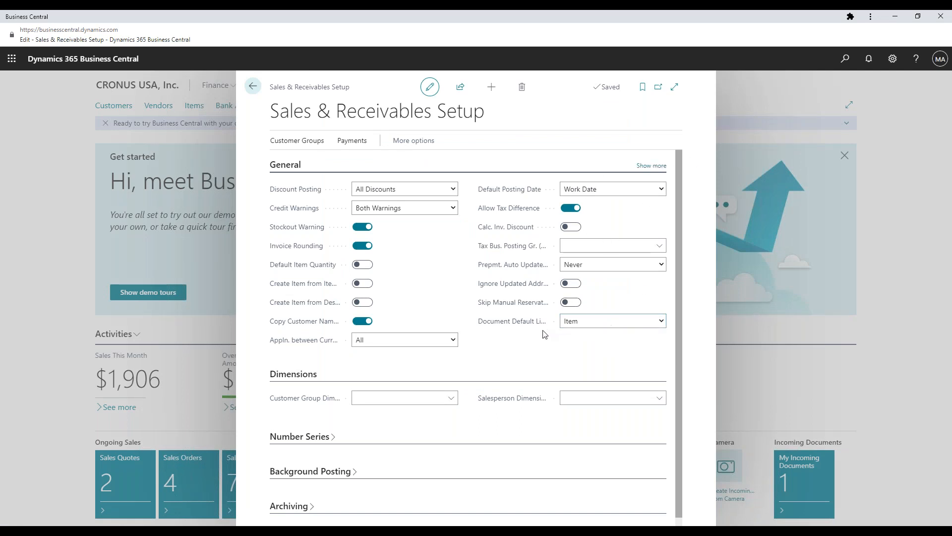
# Step: Set the document default line type to G/L Account and close the Sales & Receivables Setup page
pyautogui.moveTo(533, 321)
pyautogui.click(662, 325)
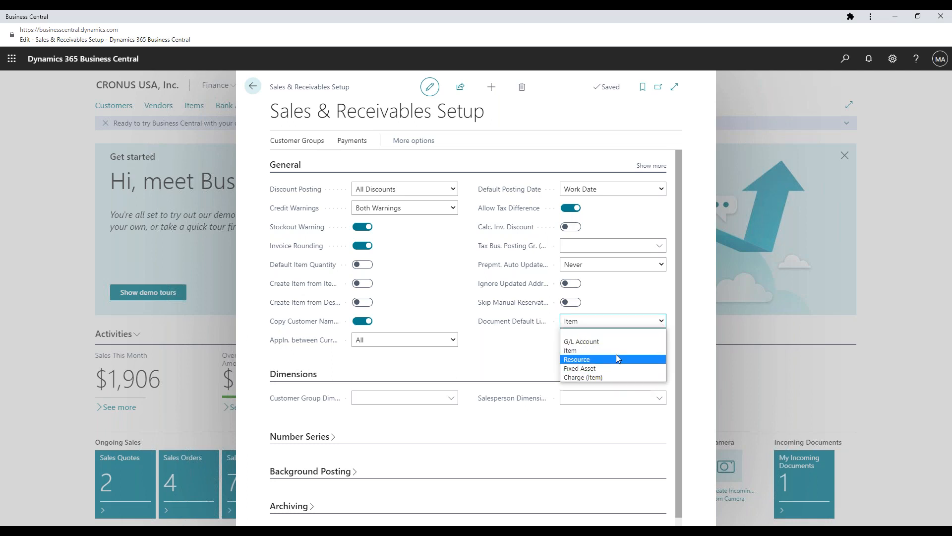
pyautogui.click(581, 342)
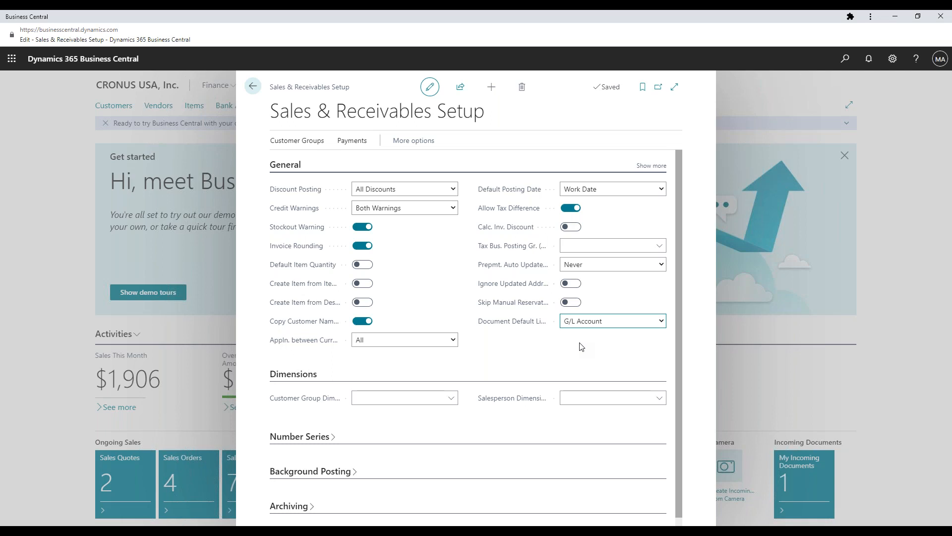
pyautogui.click(254, 87)
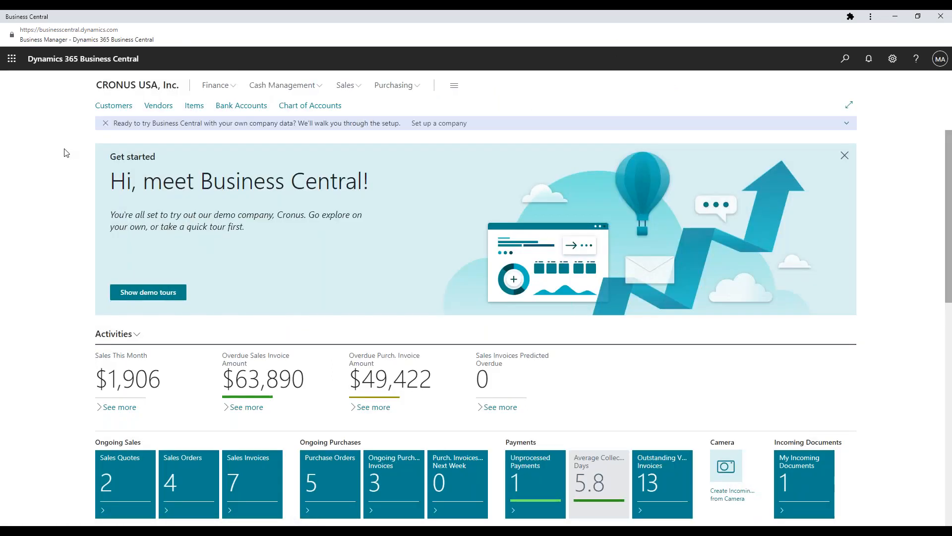
# Step: Find the Sales Invoices list through the page search and create a new invoice for customer Relecloud
pyautogui.hotkey('alt', 'q')
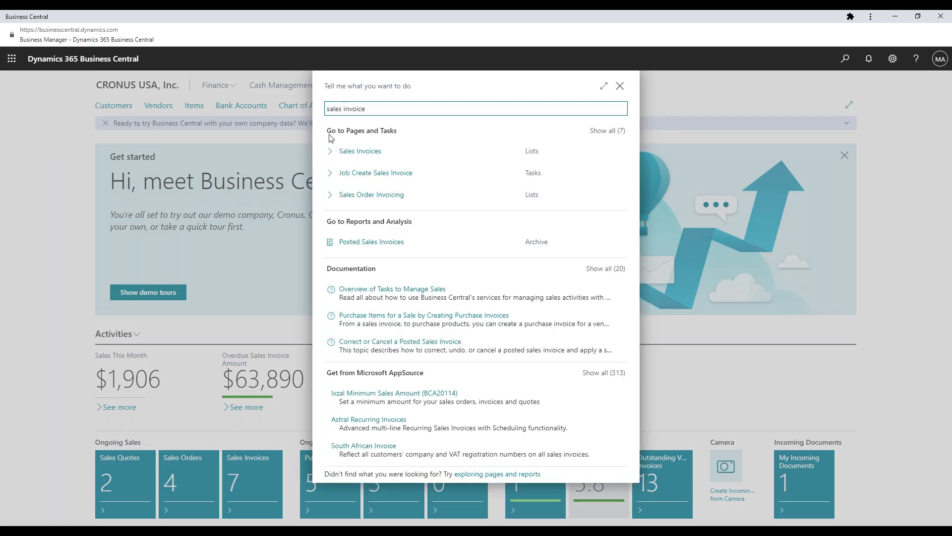
pyautogui.click(358, 151)
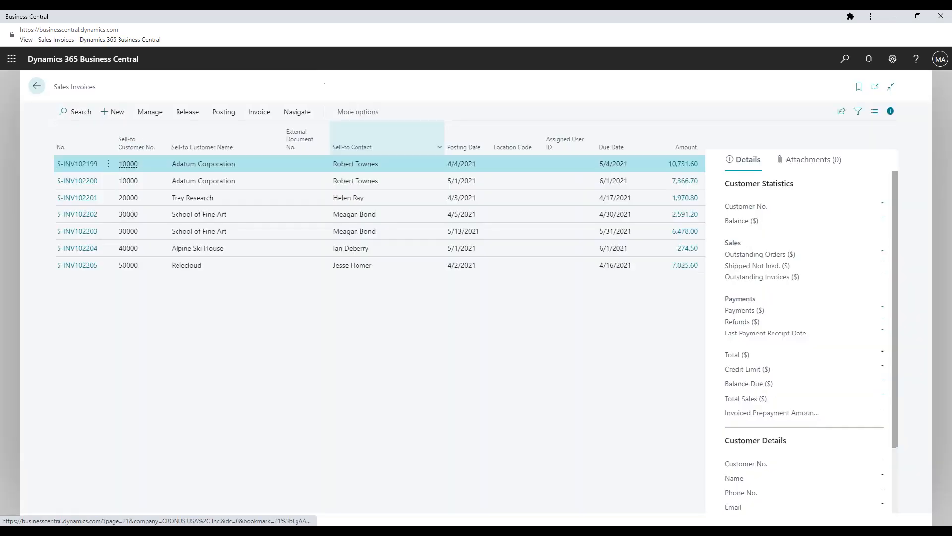
pyautogui.click(112, 116)
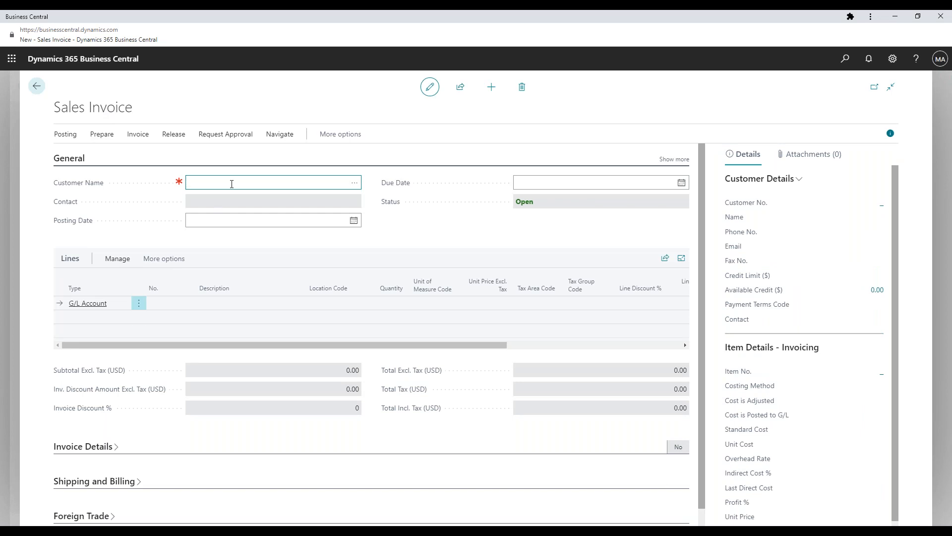
pyautogui.click(354, 183)
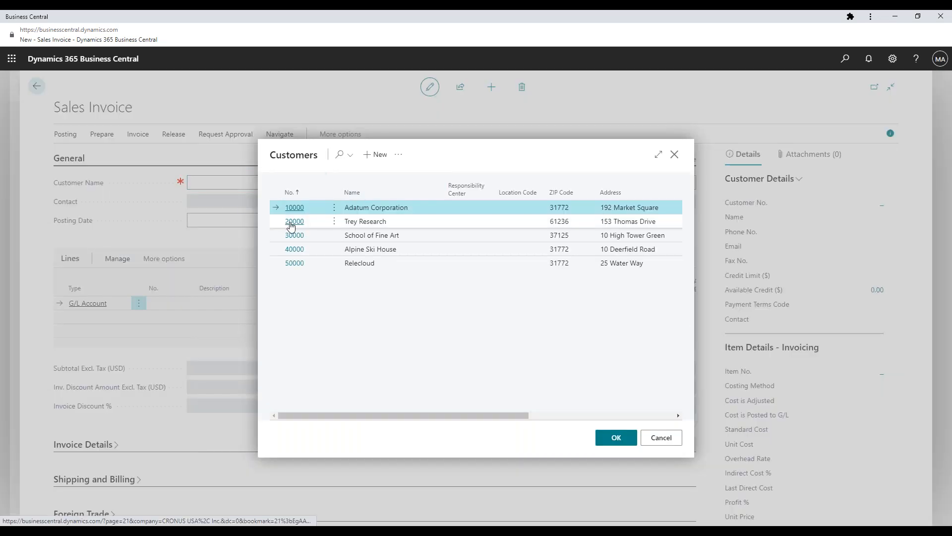
pyautogui.click(291, 265)
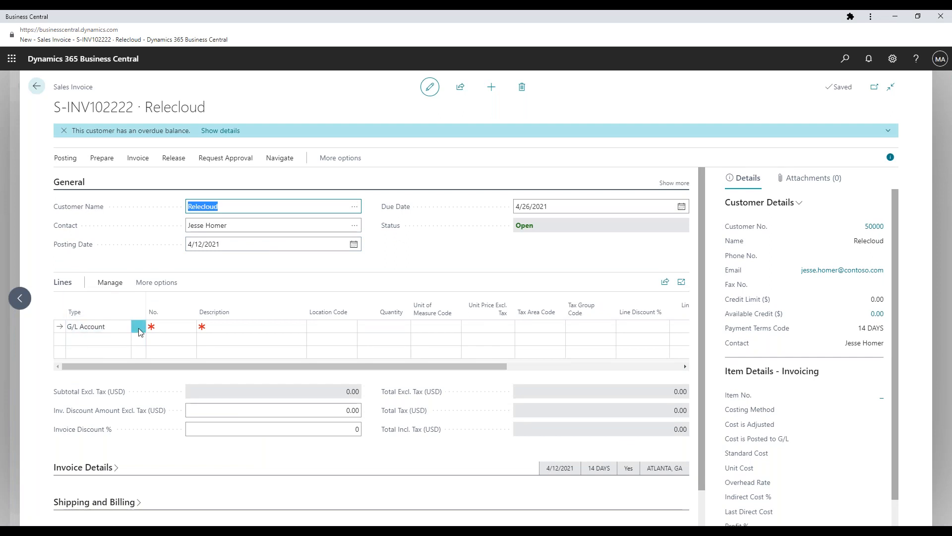
# Step: Look through the available type options for the first invoice line
pyautogui.click(127, 329)
pyautogui.click(124, 327)
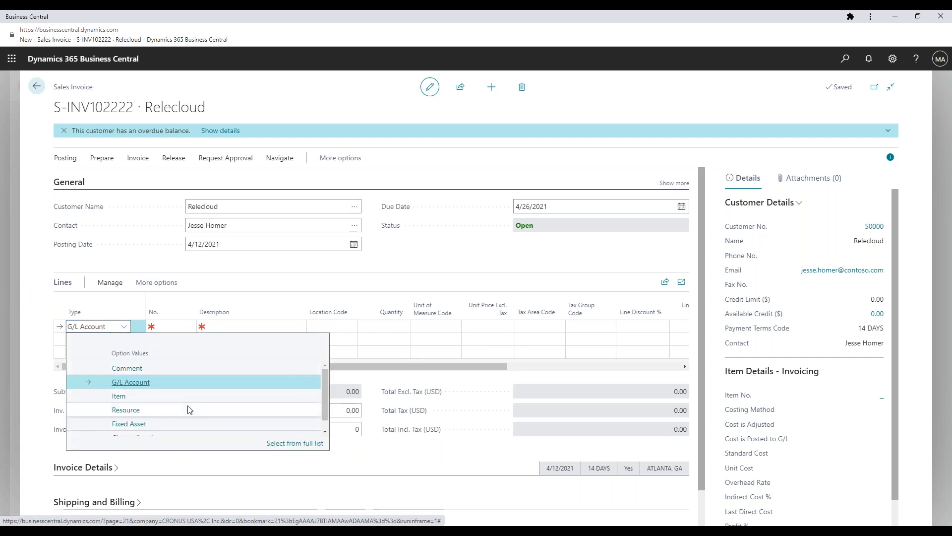
pyautogui.scroll(-1, 136, 419)
pyautogui.scroll(1, 136, 421)
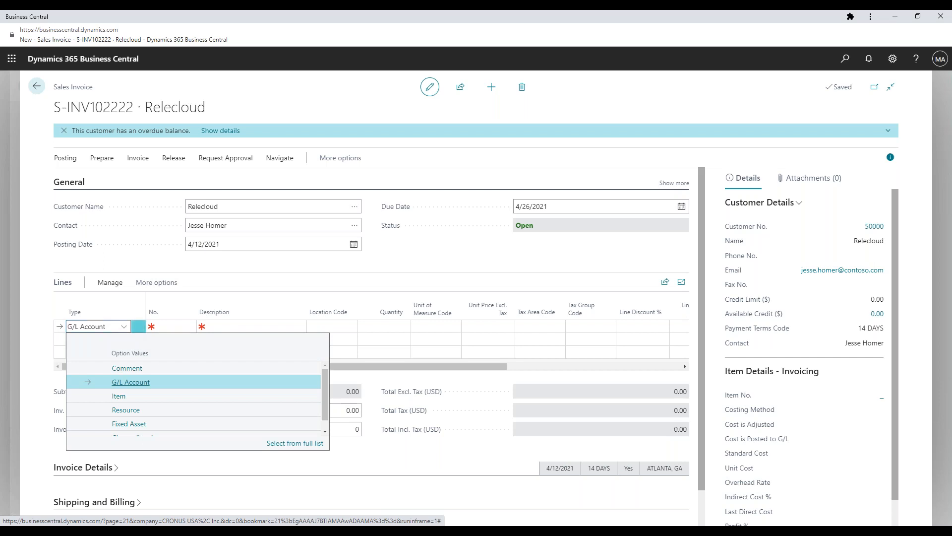
pyautogui.click(239, 281)
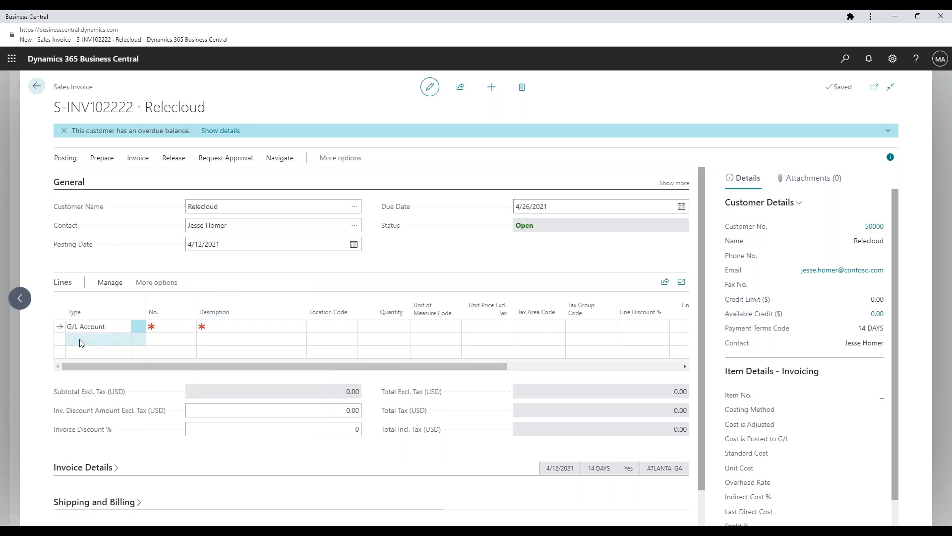
# Step: Assign G/L account 21100, Medicare Payable, to the first invoice line and start a second line
pyautogui.click(87, 340)
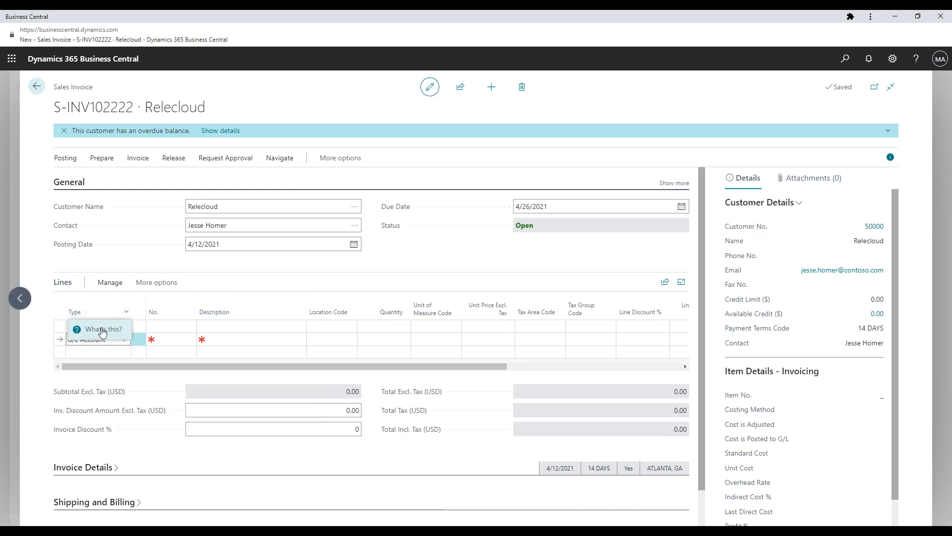
pyautogui.click(177, 329)
pyautogui.scroll(-5, 184, 387)
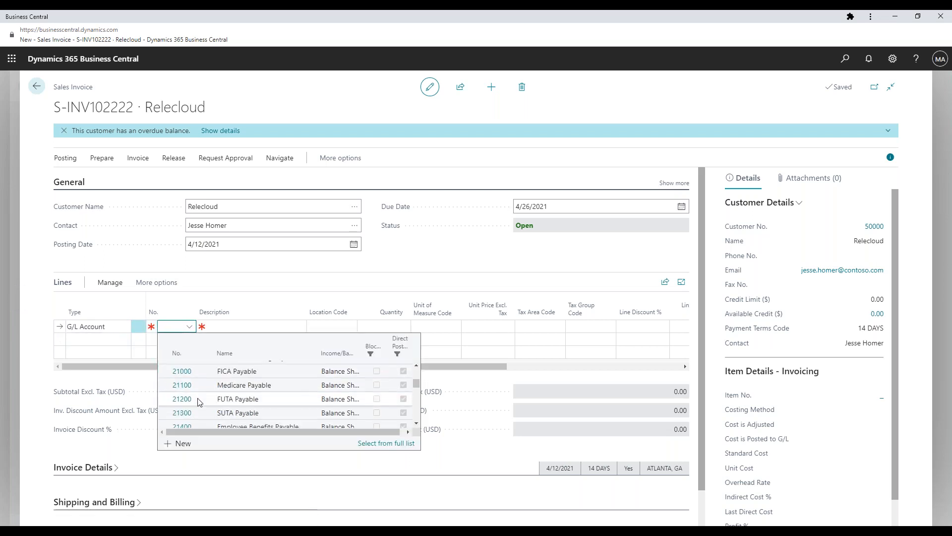
pyautogui.scroll(2, 183, 387)
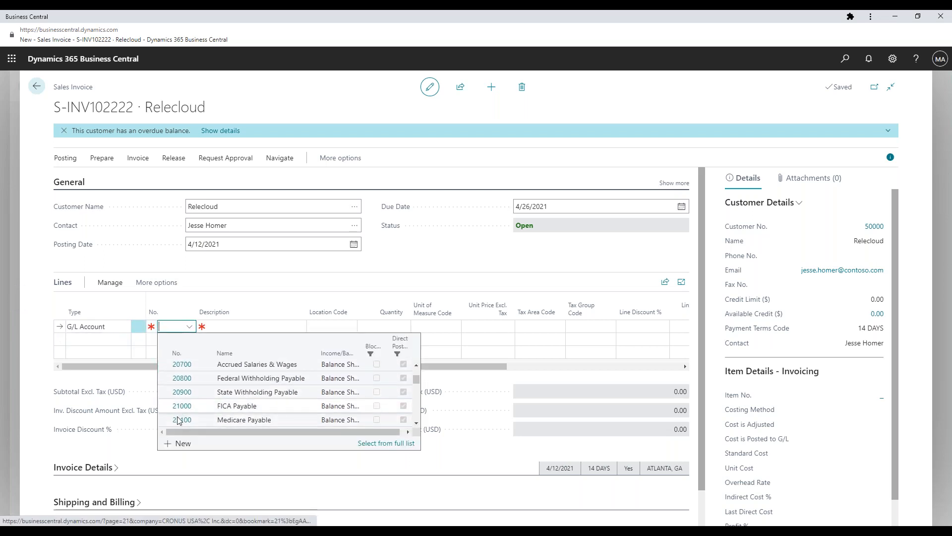
pyautogui.click(179, 421)
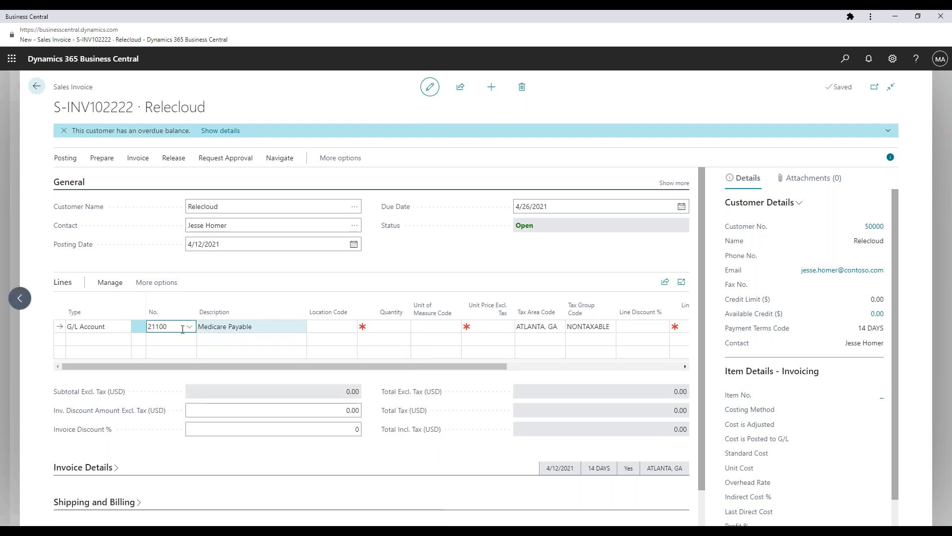
pyautogui.click(104, 342)
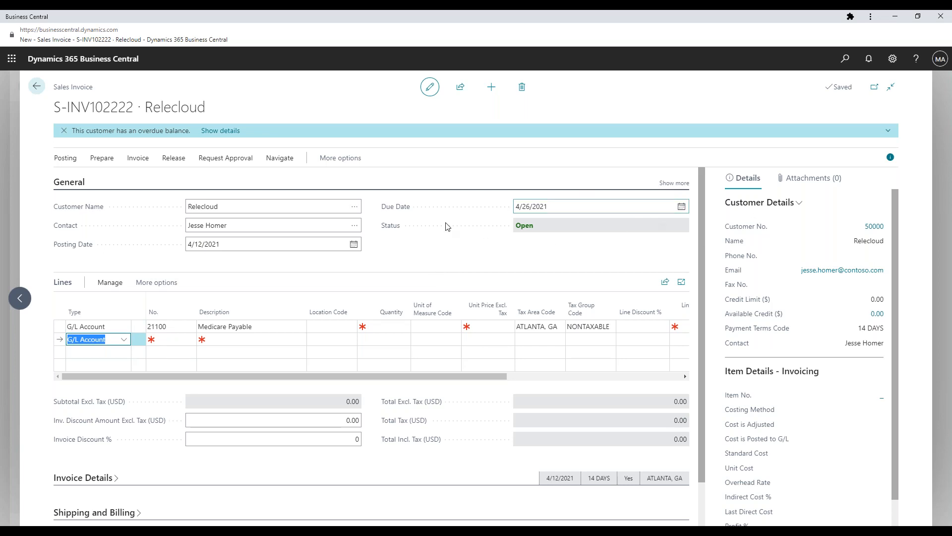
# Step: Leave the new invoice unposted and open the existing Relecloud invoice with posting date 4/2/2021 from the list
pyautogui.click(36, 86)
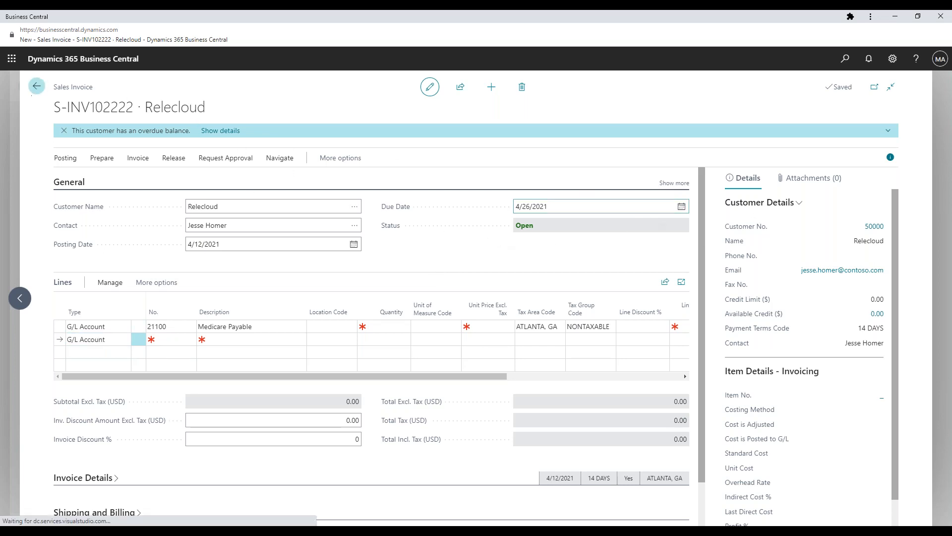
pyautogui.click(529, 324)
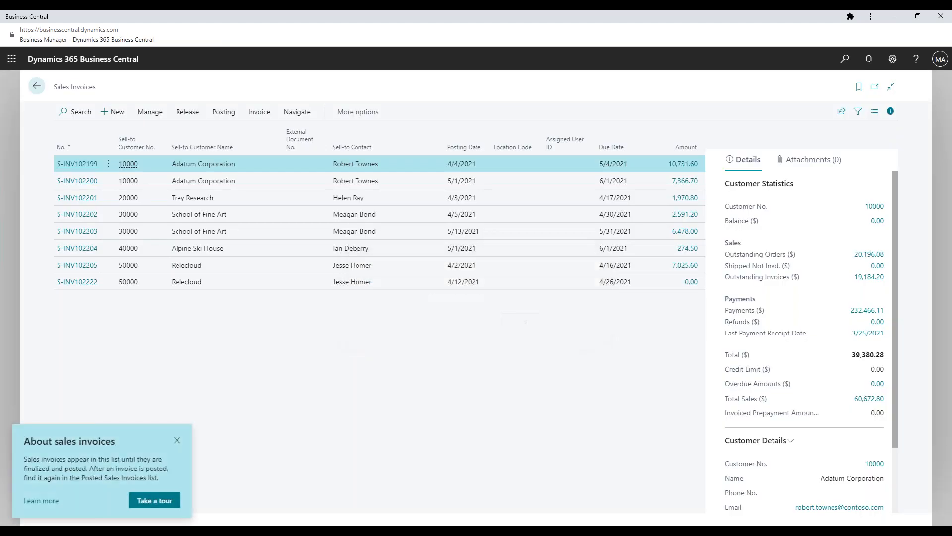
pyautogui.click(177, 440)
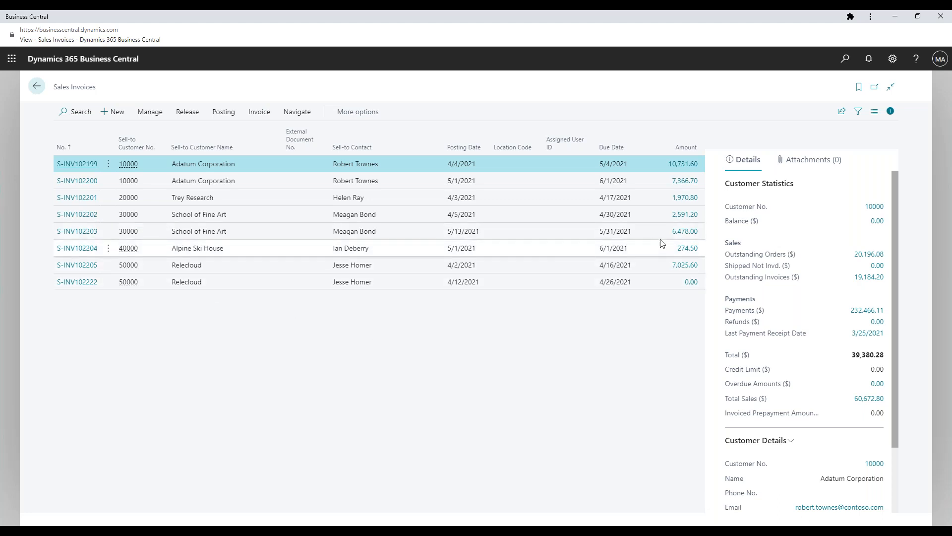
pyautogui.click(82, 266)
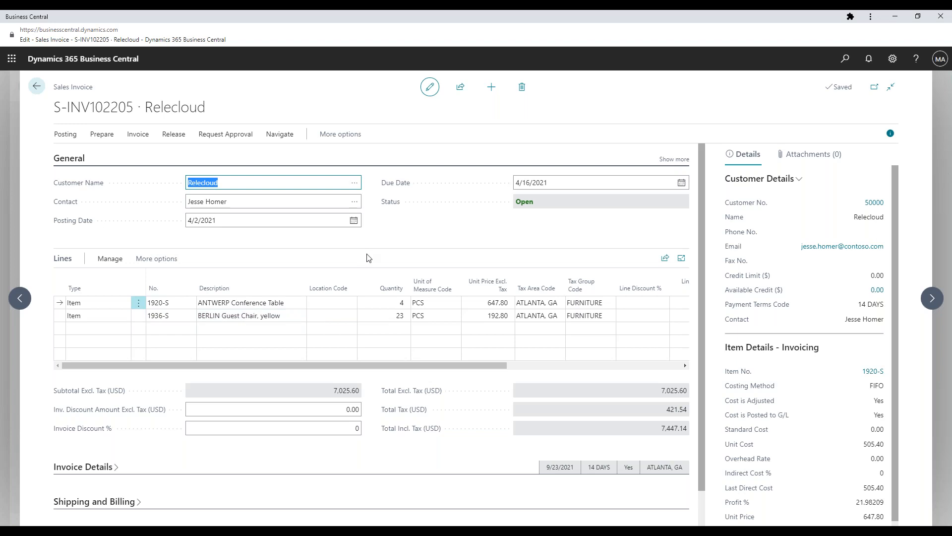
# Step: Find the General Ledger Setup page by searching for "gen led set" and open it
pyautogui.hotkey('alt', 'q')
pyautogui.write('gen led set')
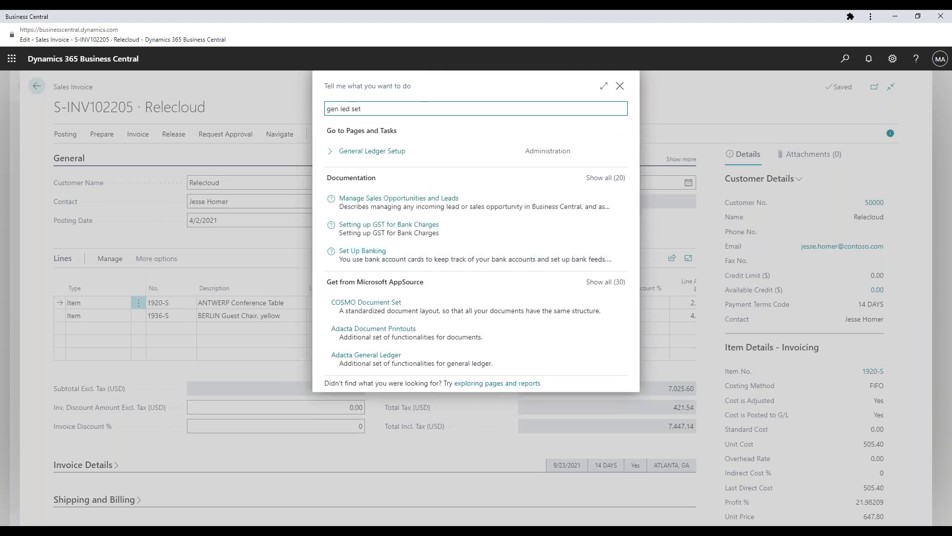
pyautogui.click(374, 153)
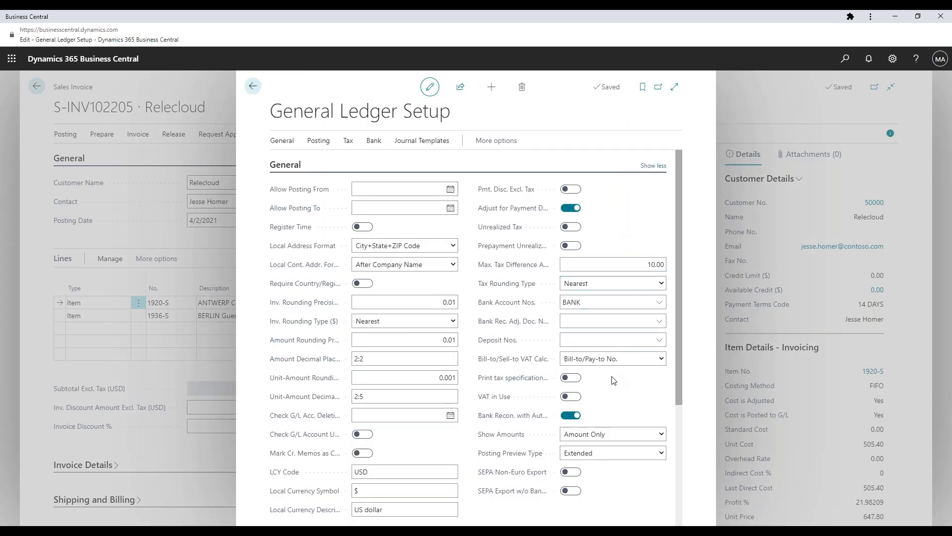
pyautogui.scroll(-1, 614, 381)
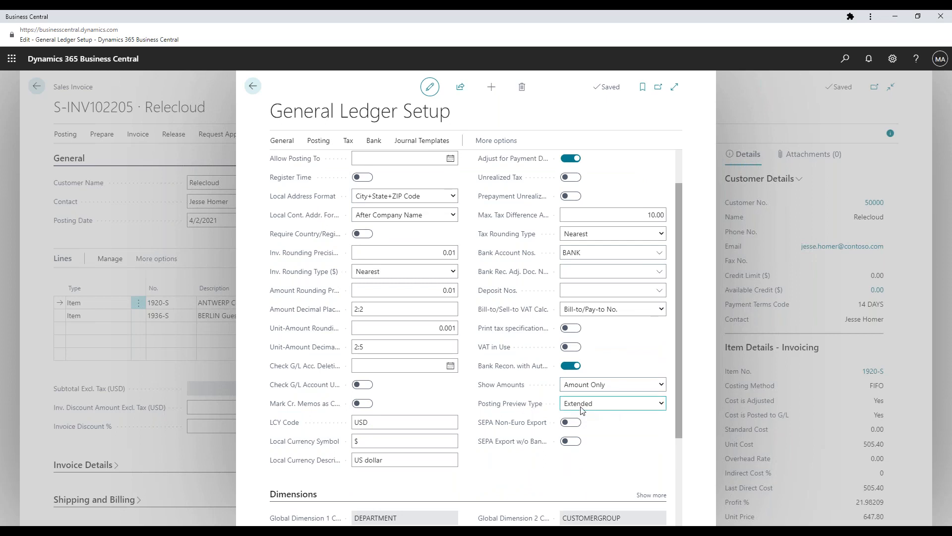
# Step: Set the Posting Preview Type to Standard in the general ledger setup
pyautogui.click(649, 404)
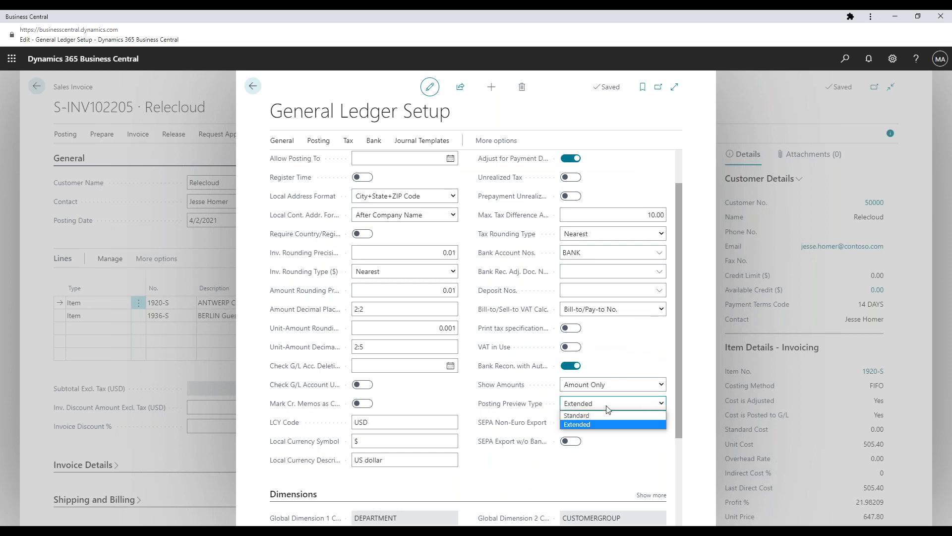
pyautogui.click(624, 416)
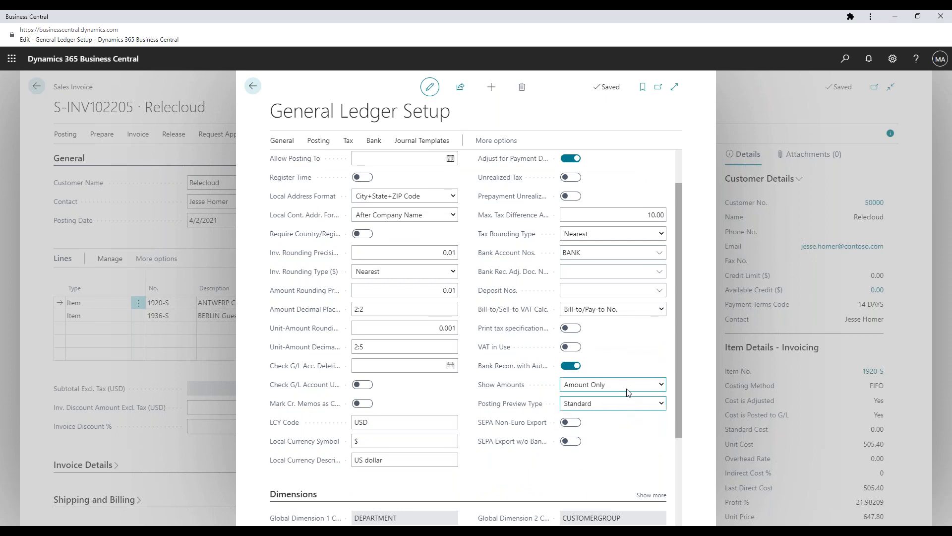
pyautogui.scroll(1, 643, 184)
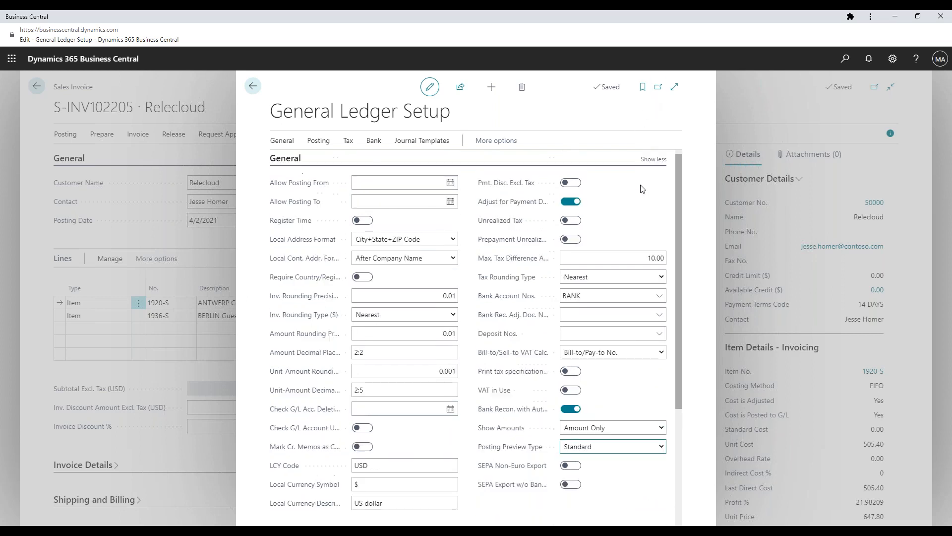
# Step: Collapse and re-expand the additional General fields, set the Posting Preview Type to Extended and return to the Relecloud invoice
pyautogui.click(652, 167)
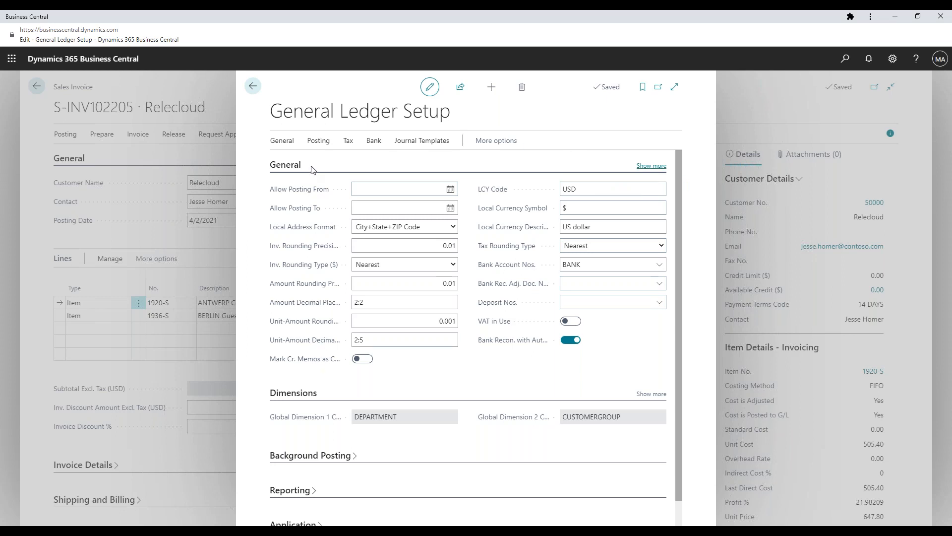
pyautogui.click(652, 165)
pyautogui.scroll(-1, 613, 363)
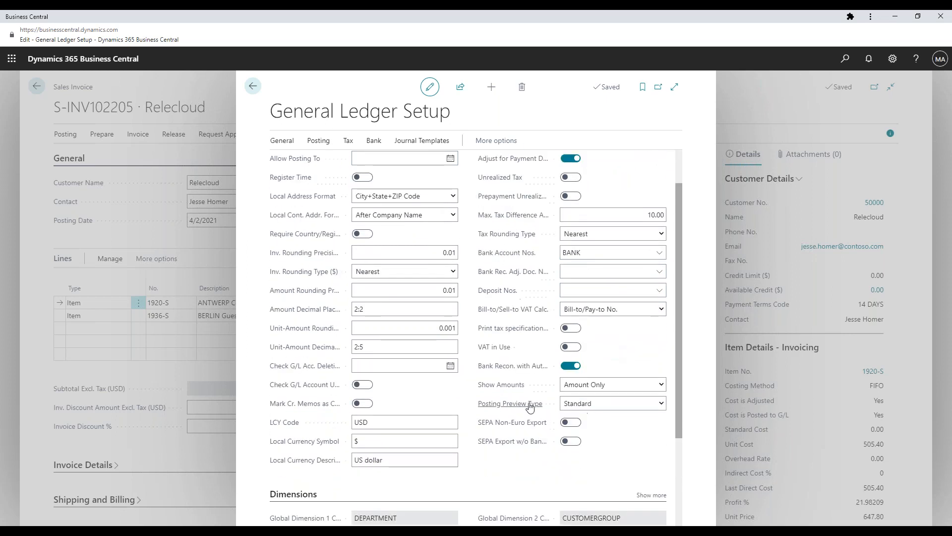
pyautogui.click(662, 405)
pyautogui.click(590, 423)
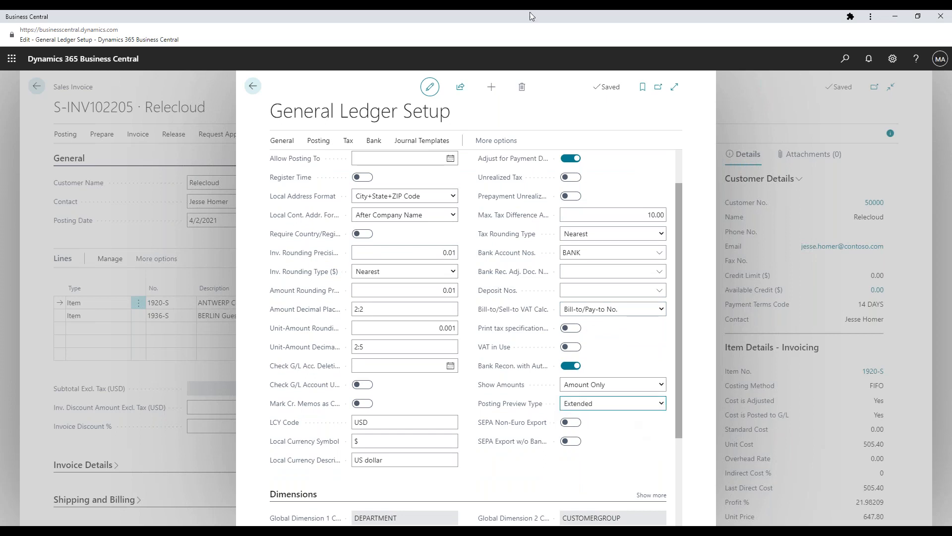
pyautogui.click(253, 87)
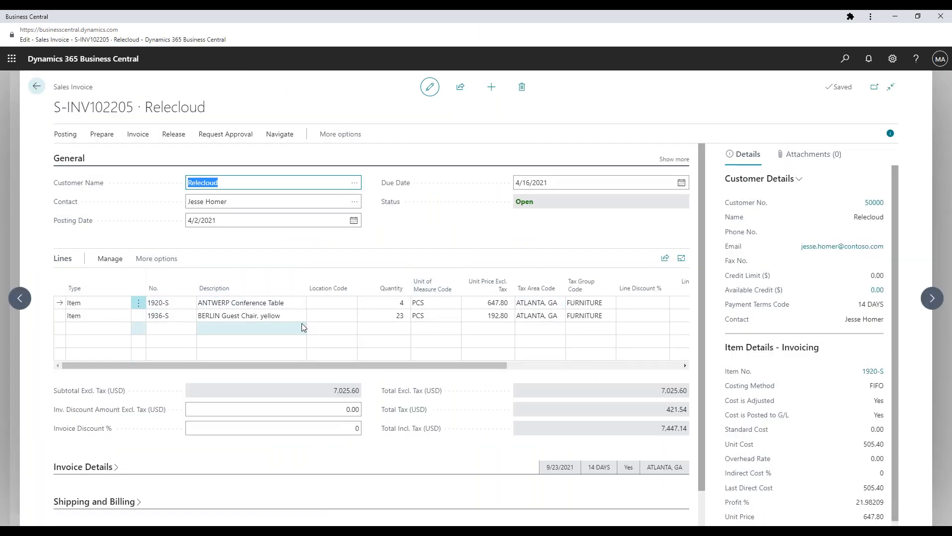
# Step: Preview the posting of the Relecloud invoice and turn on the hierarchical view of its G/L entries
pyautogui.click(65, 134)
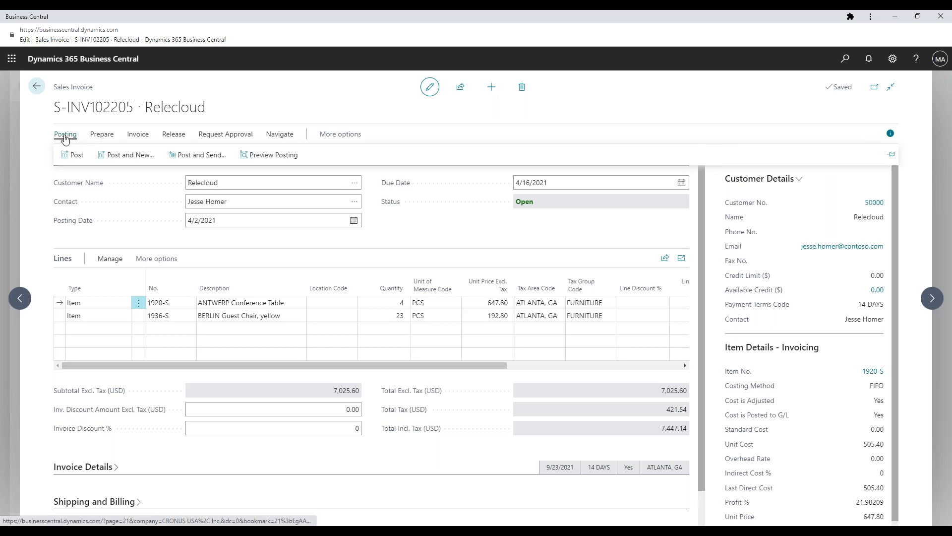
pyautogui.click(256, 155)
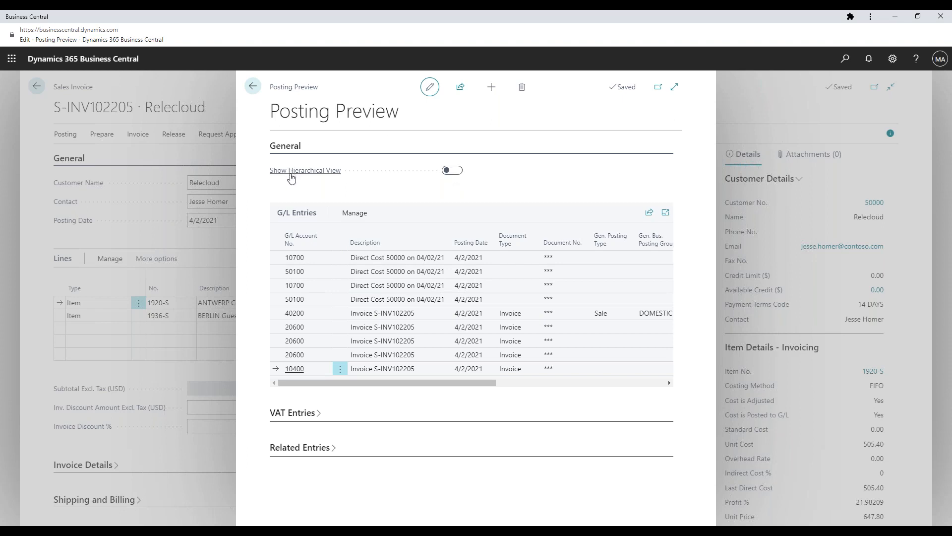
pyautogui.moveTo(291, 179)
pyautogui.click(451, 170)
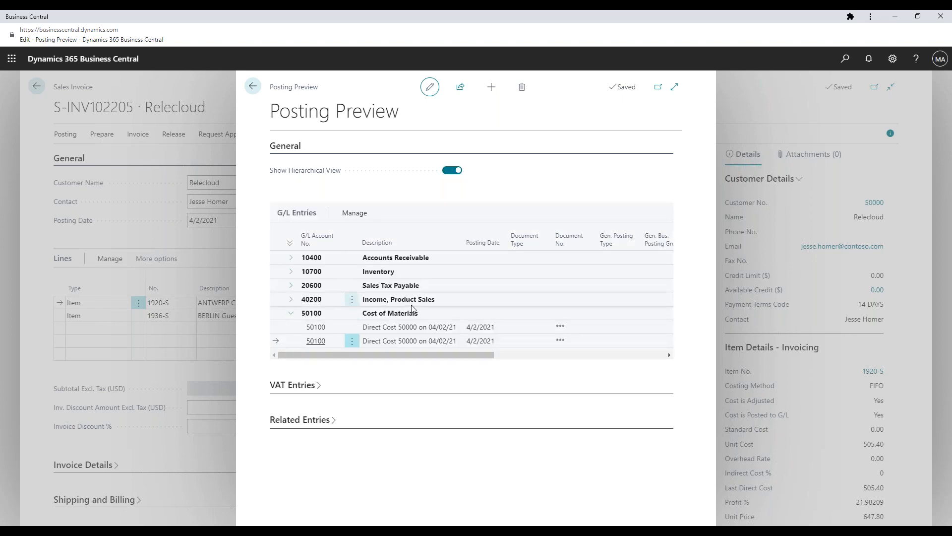
# Step: Examine the previewed entries at full page width under Accounts Receivable, Inventory, Sales Tax Payable and Income, Product Sales
pyautogui.click(292, 257)
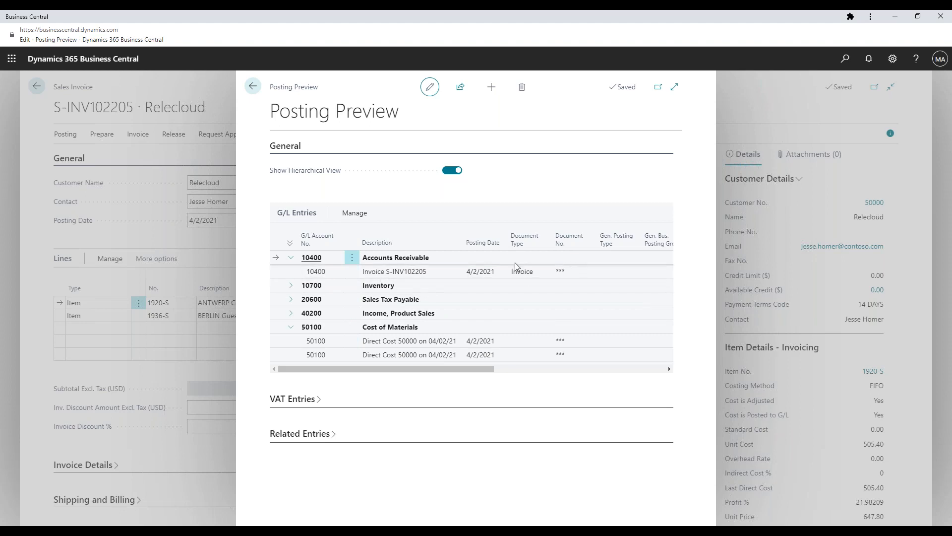
pyautogui.click(674, 88)
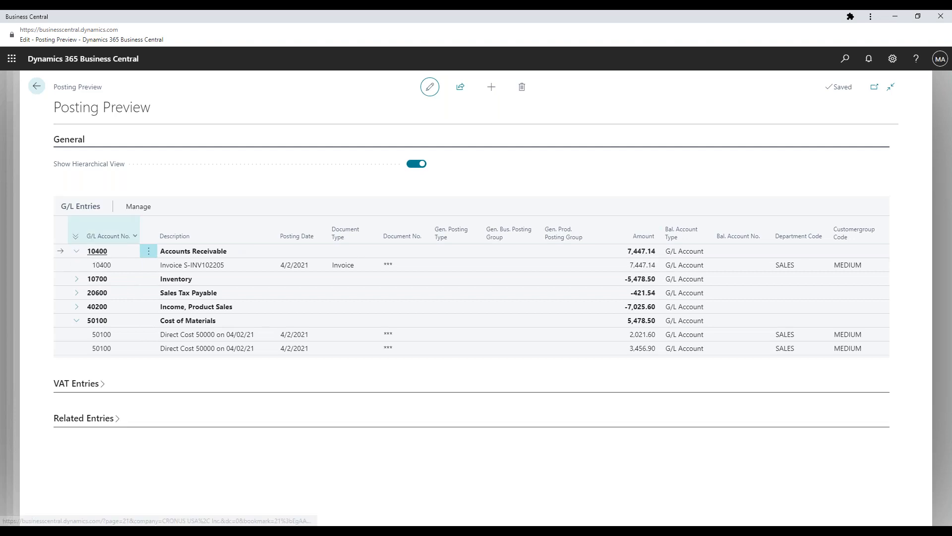
pyautogui.click(77, 251)
pyautogui.click(78, 266)
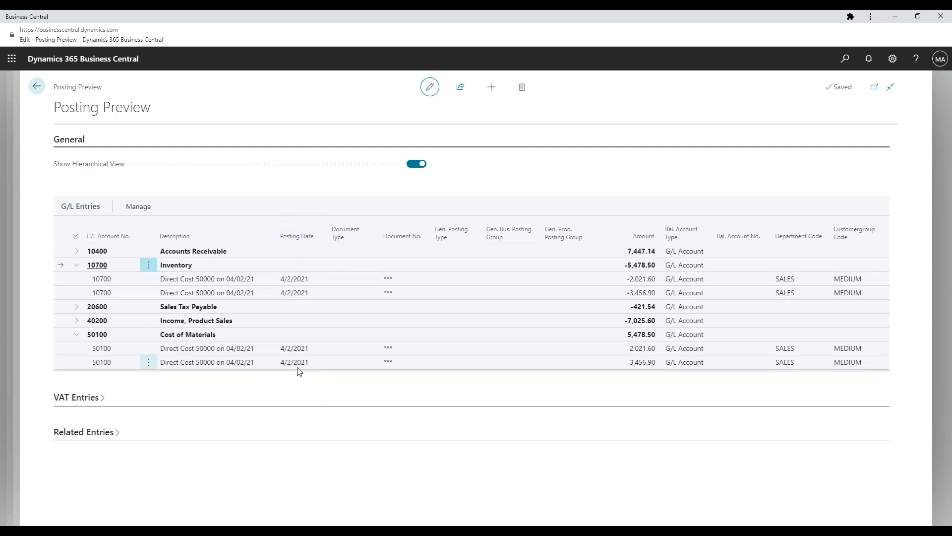
pyautogui.click(76, 264)
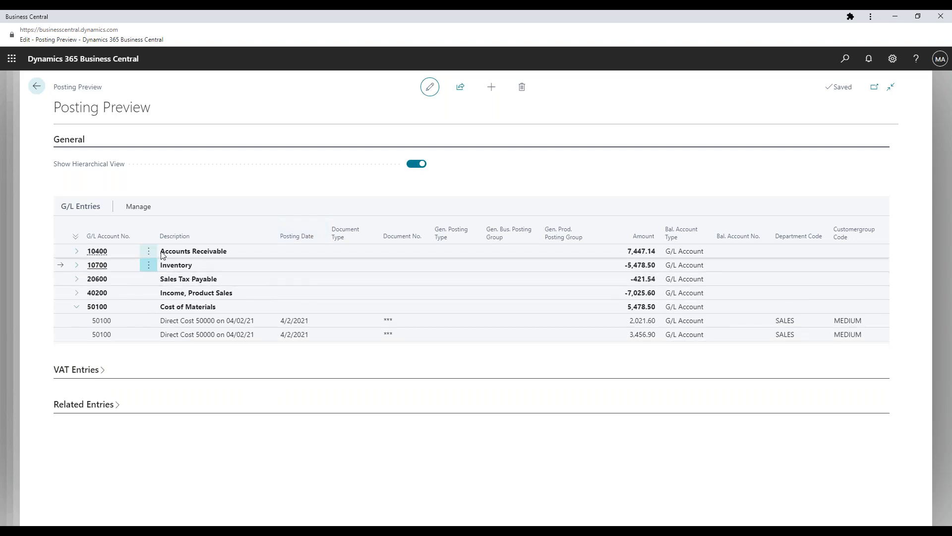
pyautogui.click(77, 278)
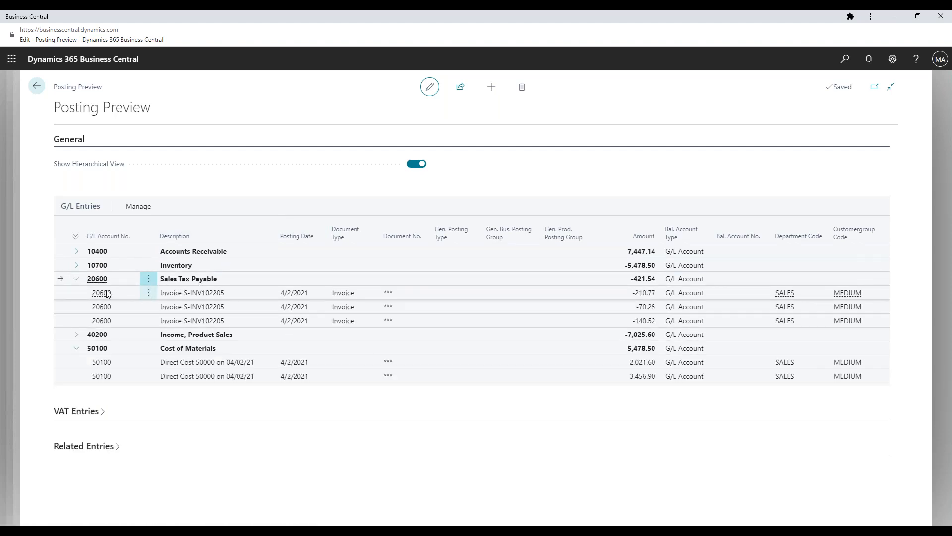
pyautogui.click(76, 279)
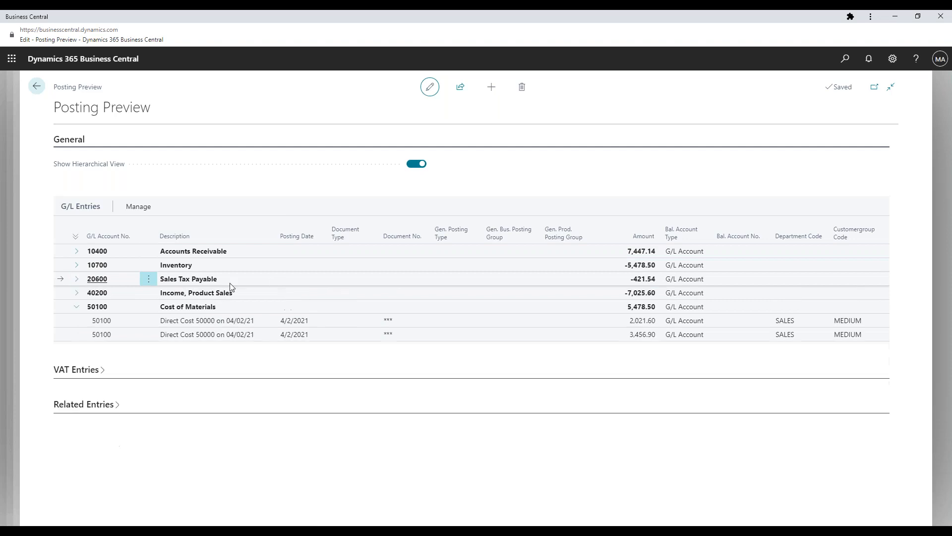
pyautogui.click(77, 293)
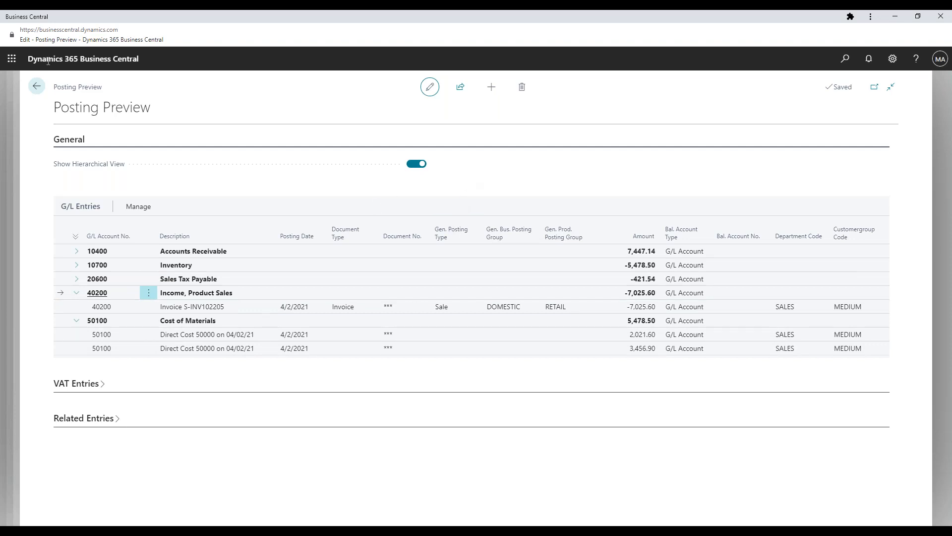
# Step: Leave the posting preview and the unposted invoice, going back to the home page
pyautogui.click(37, 87)
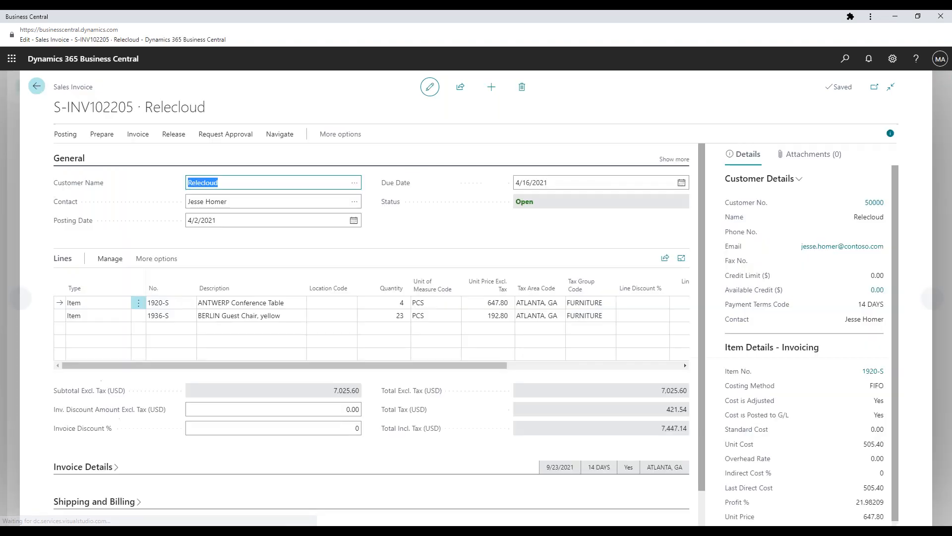
pyautogui.click(37, 87)
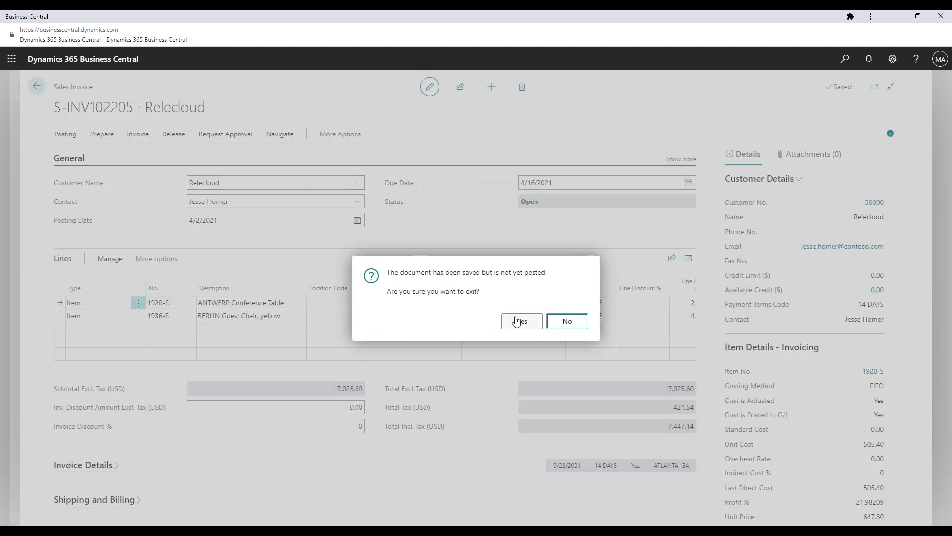
pyautogui.click(519, 321)
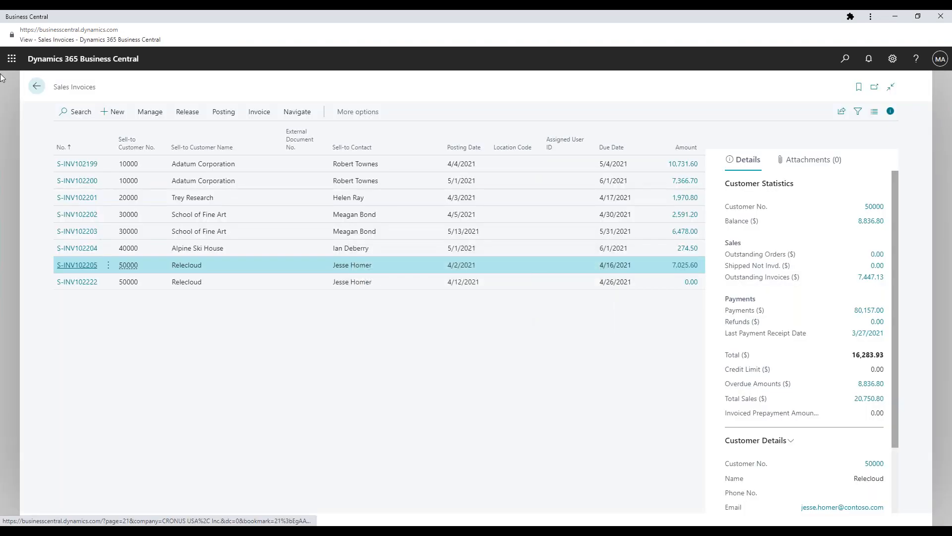
pyautogui.click(36, 87)
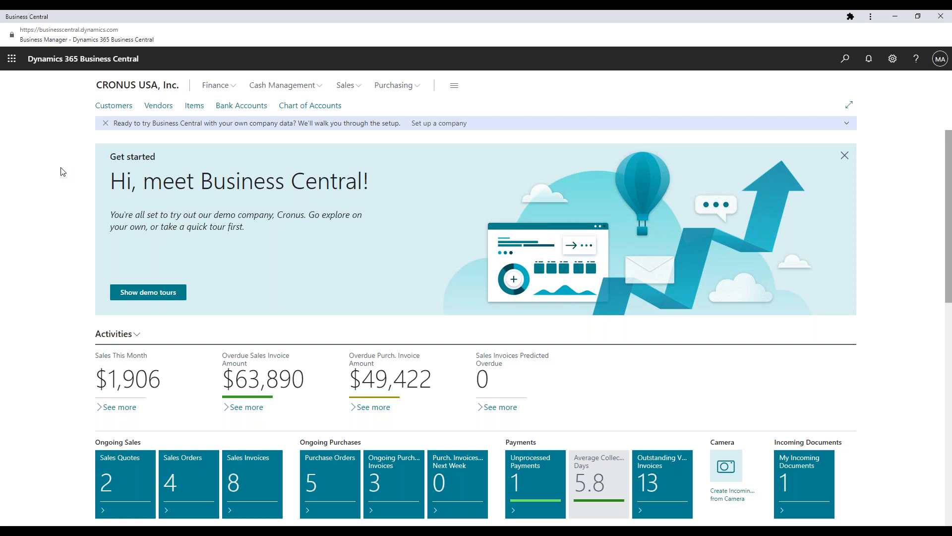
# Step: Search for "recurring general journal" and open the Recurring General Journals page
pyautogui.hotkey('alt', 'q')
pyautogui.write('recurring general journal')
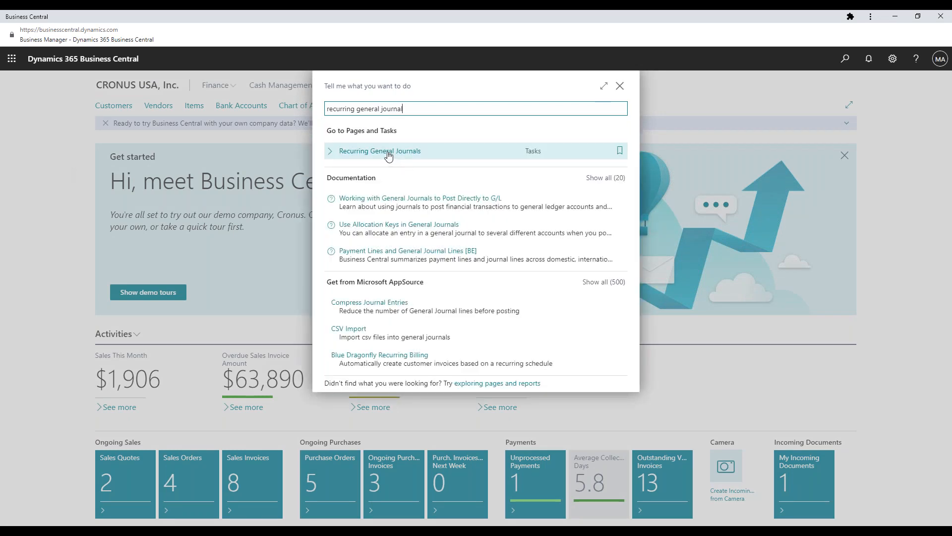
pyautogui.click(380, 151)
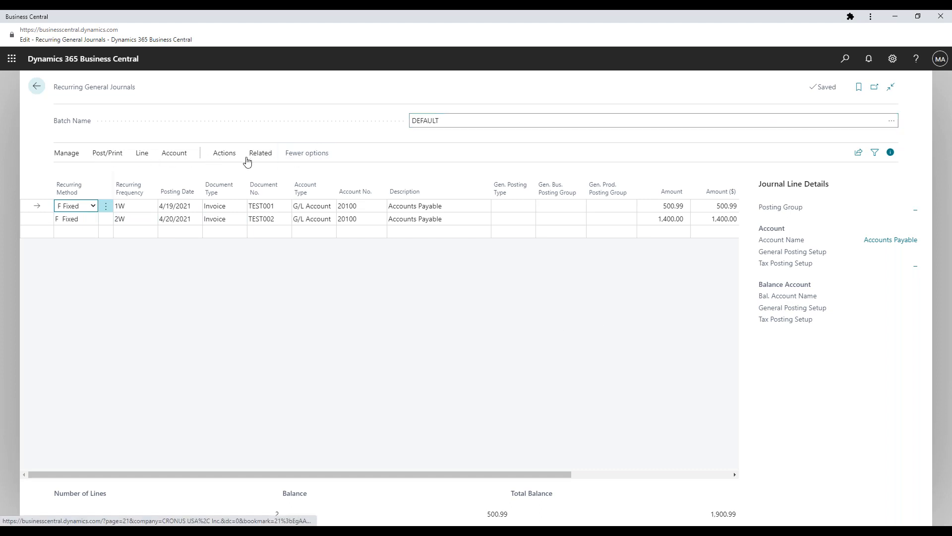
# Step: Export the DEFAULT recurring journal batch for editing in Excel, open the downloaded workbook and enable editing
pyautogui.click(858, 154)
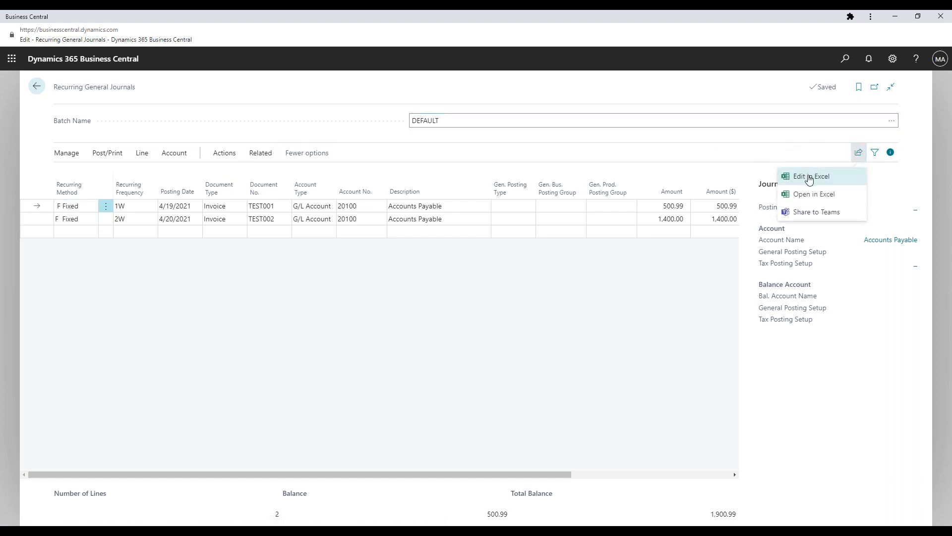
pyautogui.click(810, 178)
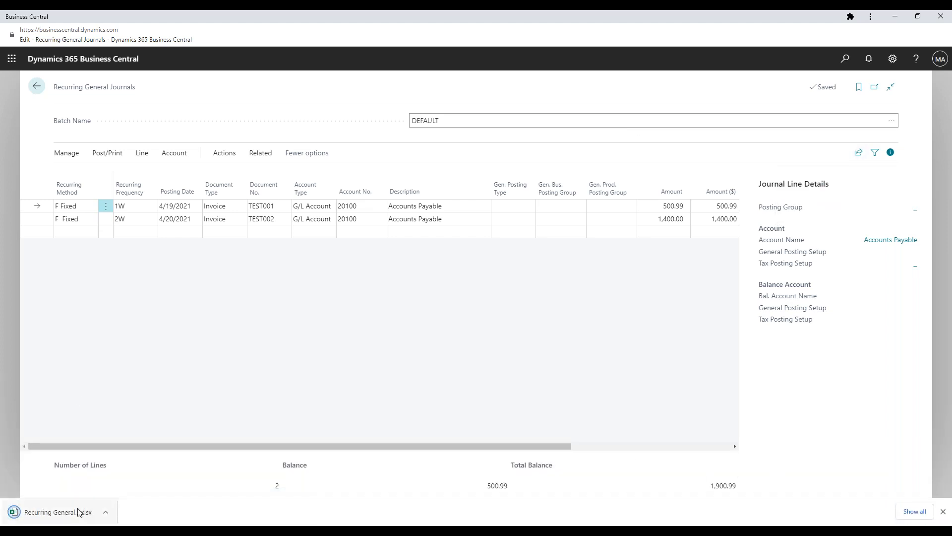
pyautogui.click(53, 516)
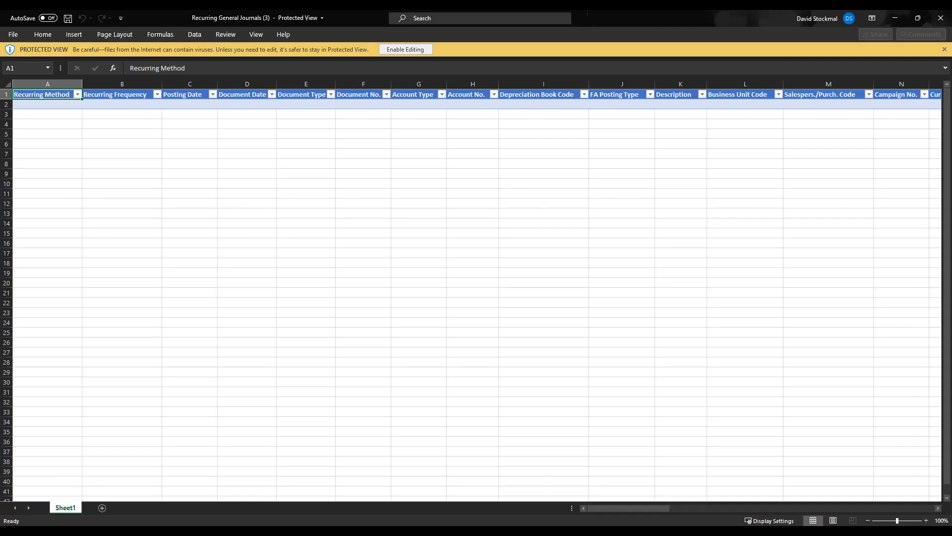
pyautogui.click(406, 50)
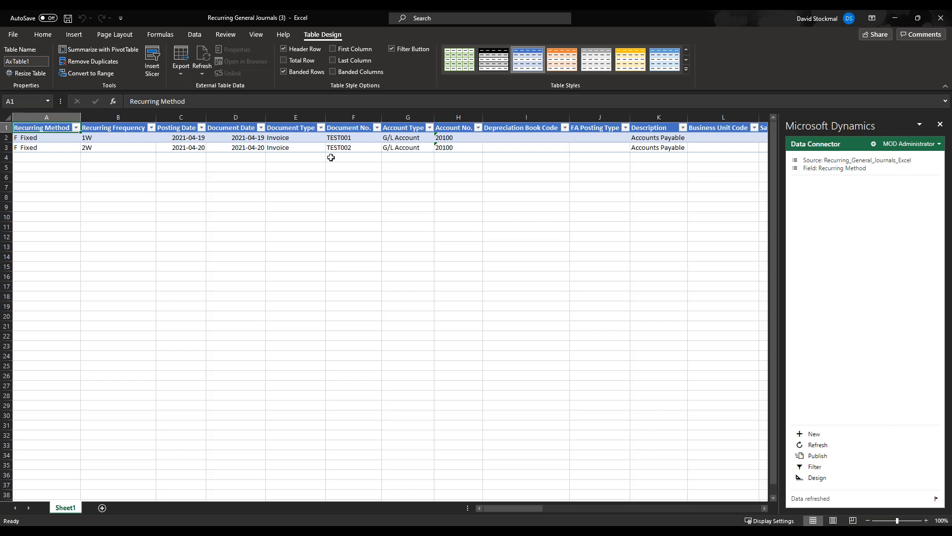
# Step: Set the posting date of the first journal line in the worksheet to 2021-05-03
pyautogui.click(186, 137)
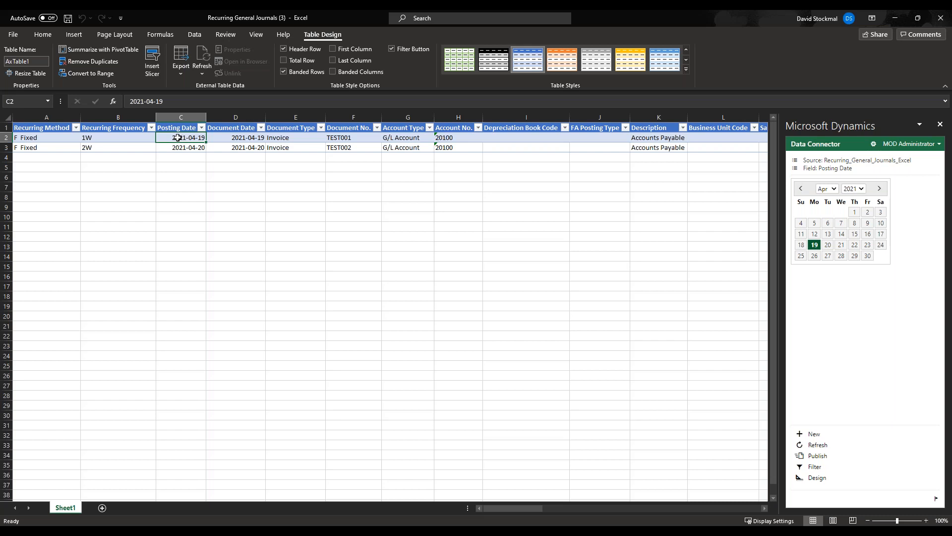
pyautogui.click(826, 188)
pyautogui.click(828, 235)
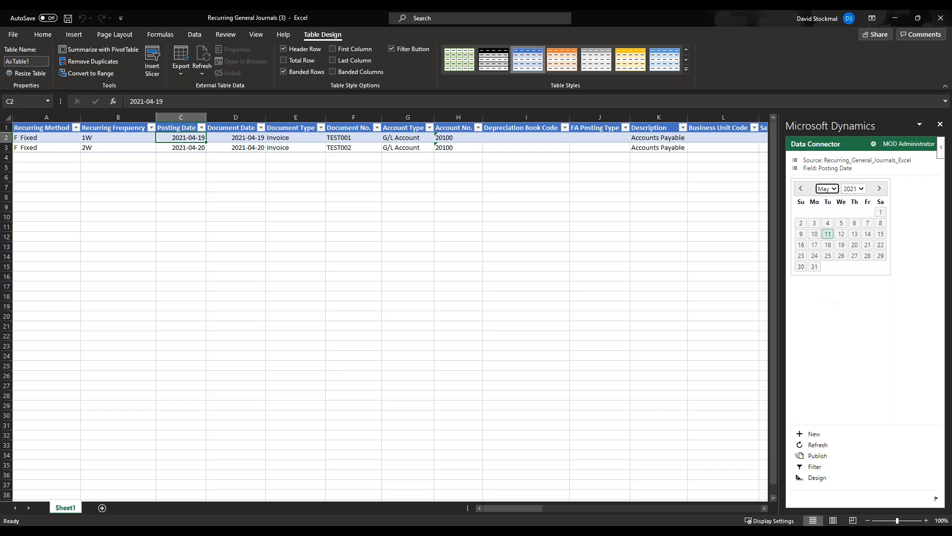
pyautogui.click(815, 225)
# Step: Set the posting date of the second journal line in the worksheet to 2021-05-17
pyautogui.click(179, 147)
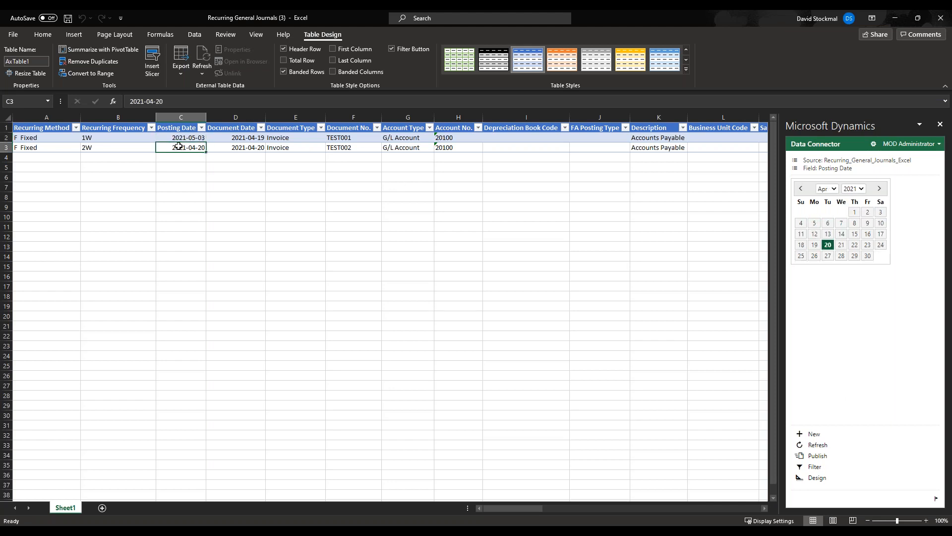
pyautogui.click(827, 189)
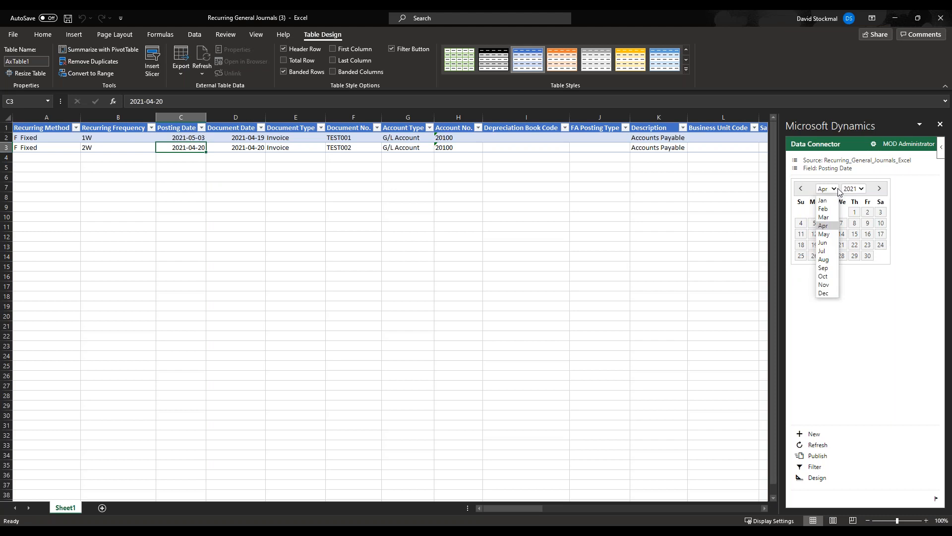
pyautogui.click(826, 237)
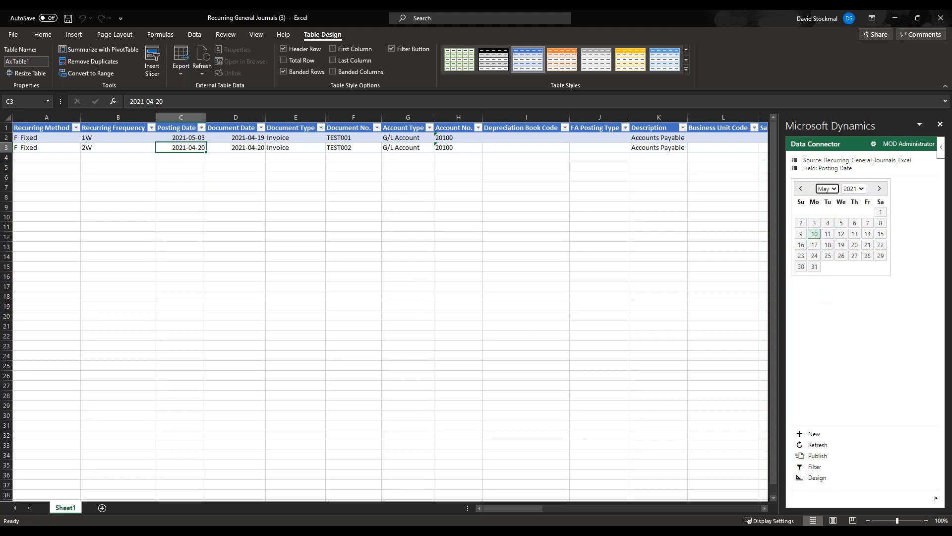
pyautogui.click(816, 245)
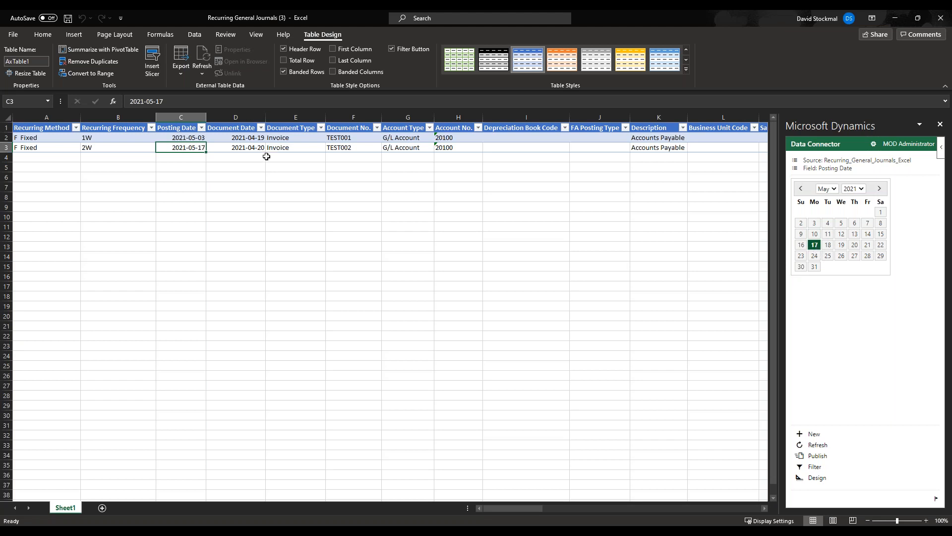
# Step: Set the document date of the first journal line to 2021-05-03 and of the second line to 2021-05-17
pyautogui.click(238, 139)
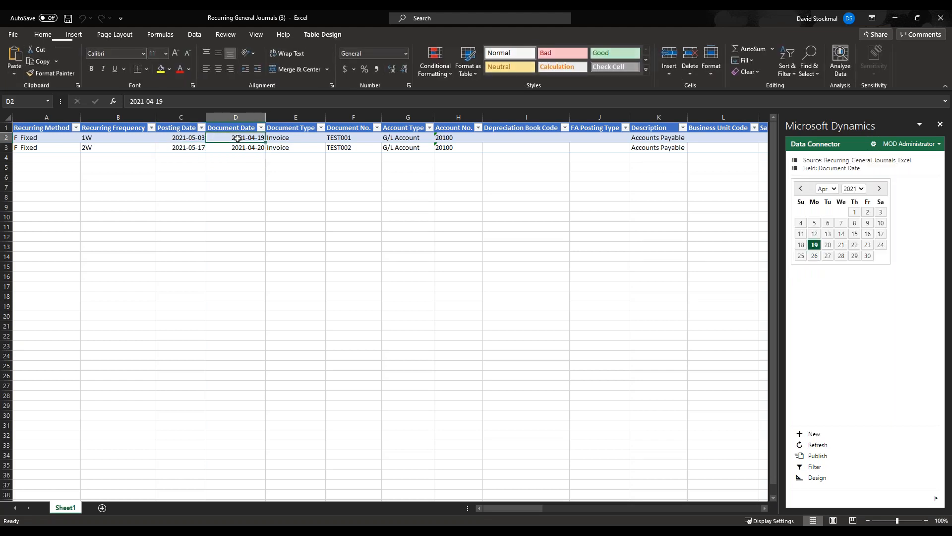
pyautogui.click(829, 191)
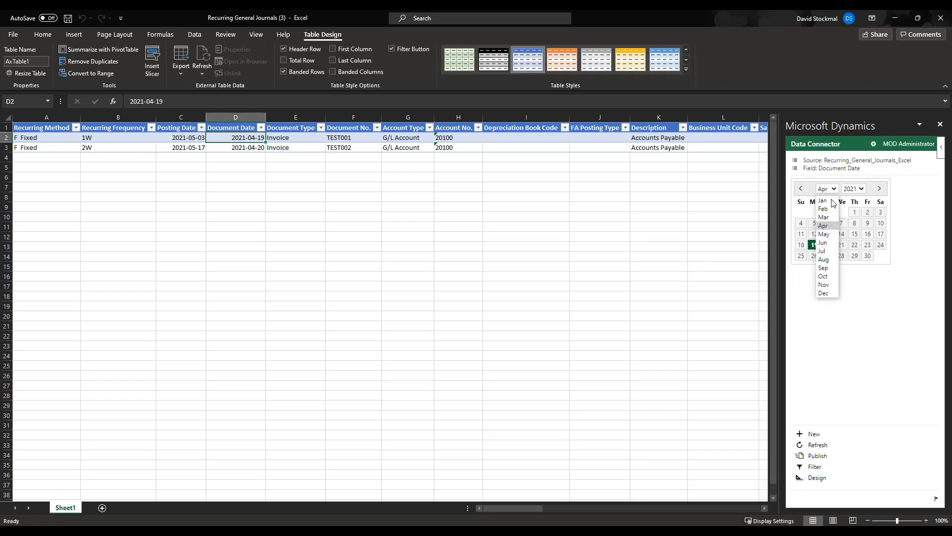
pyautogui.click(825, 237)
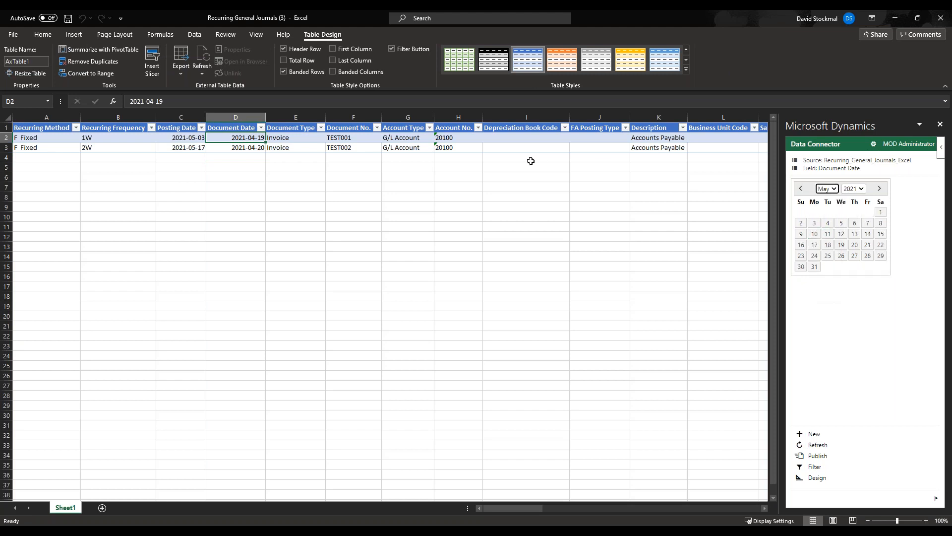
pyautogui.click(814, 224)
pyautogui.click(232, 149)
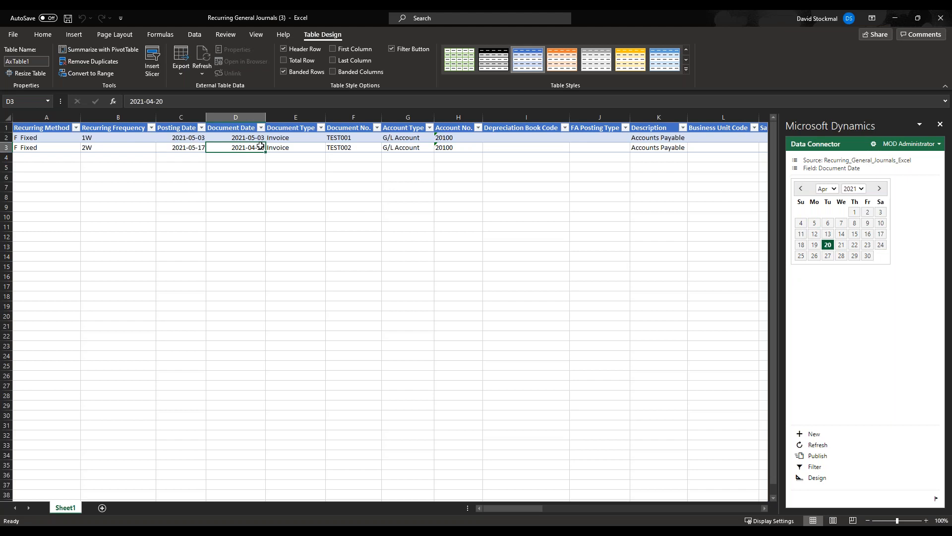
pyautogui.click(833, 189)
pyautogui.click(827, 236)
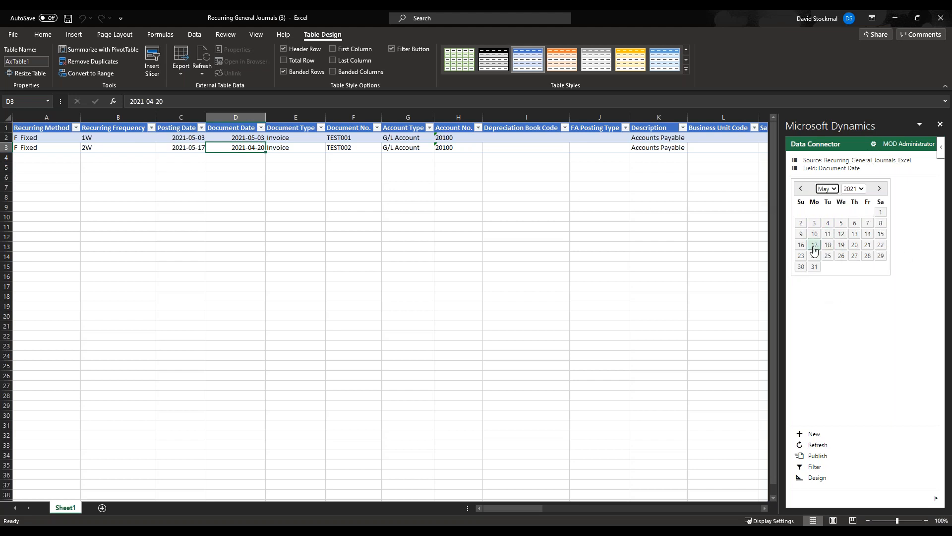
pyautogui.click(815, 246)
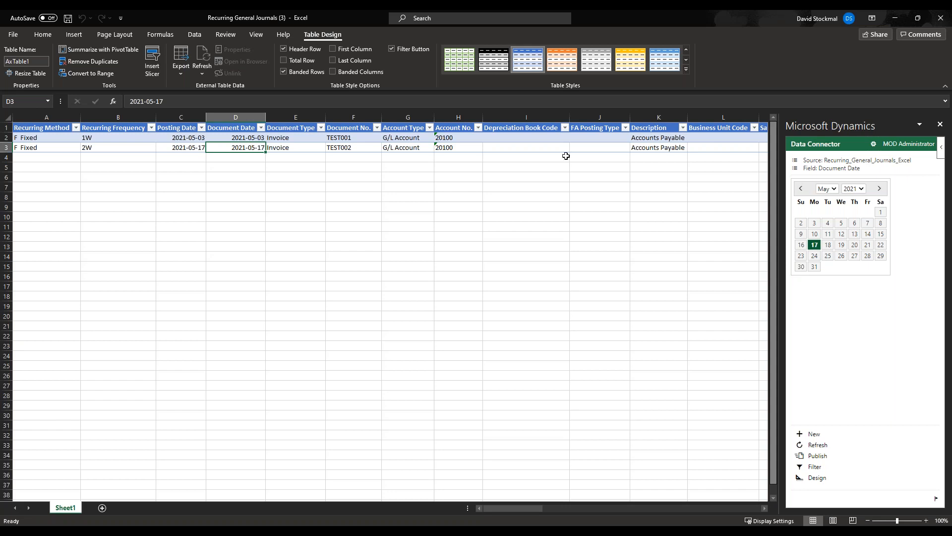
# Step: Publish the edited journal lines from the worksheet and switch back to Business Central
pyautogui.click(333, 169)
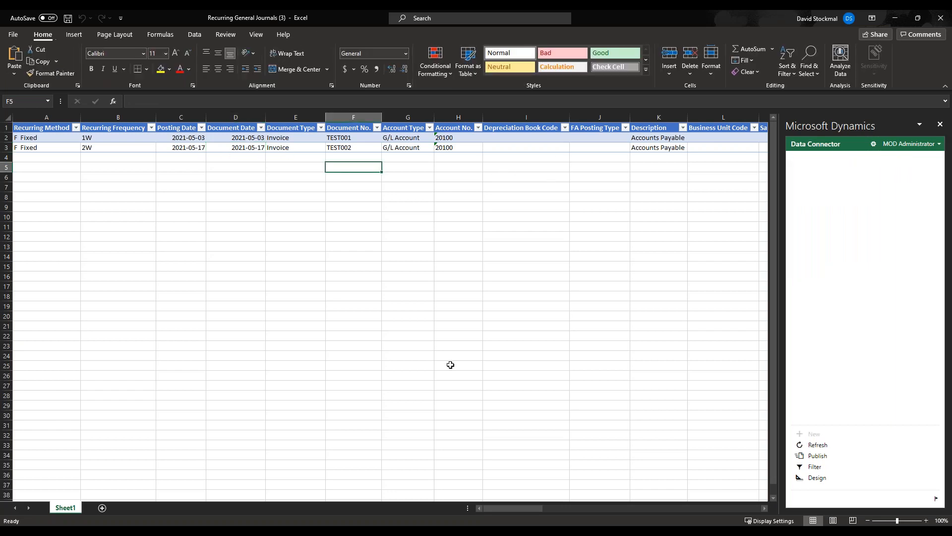
pyautogui.click(818, 457)
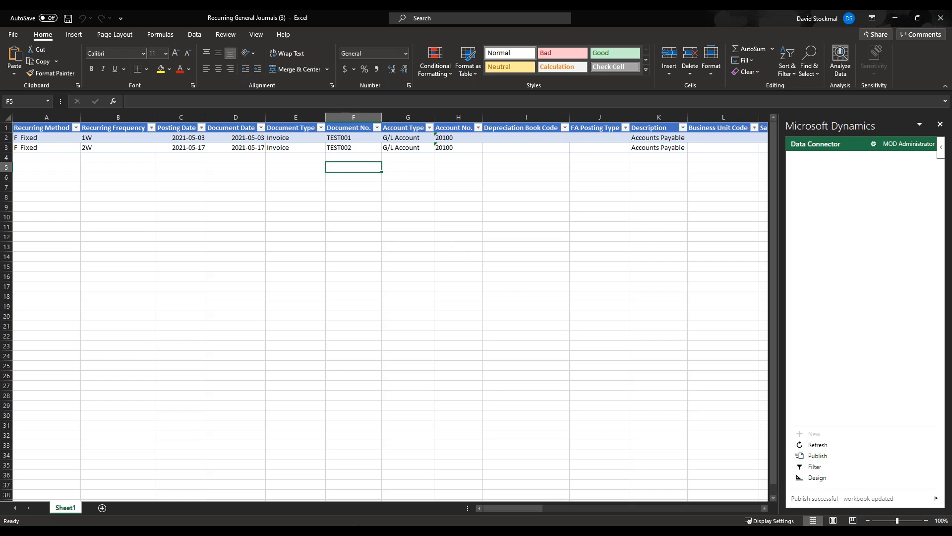
pyautogui.click(358, 530)
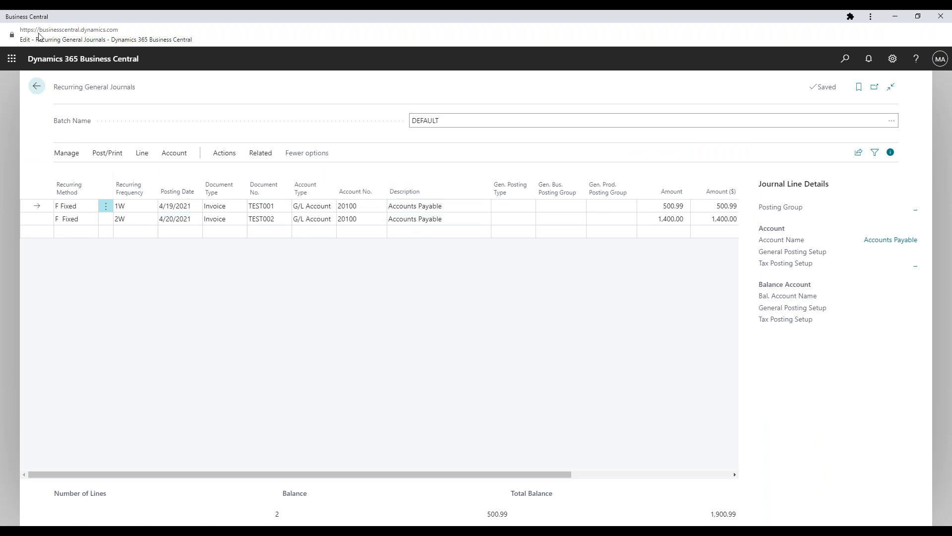
# Step: Leave the outdated journal page, reopen Recurring General Journals through a page search, and show its sharing options
pyautogui.click(36, 86)
pyautogui.hotkey('alt', 'q')
pyautogui.write('recurring ')
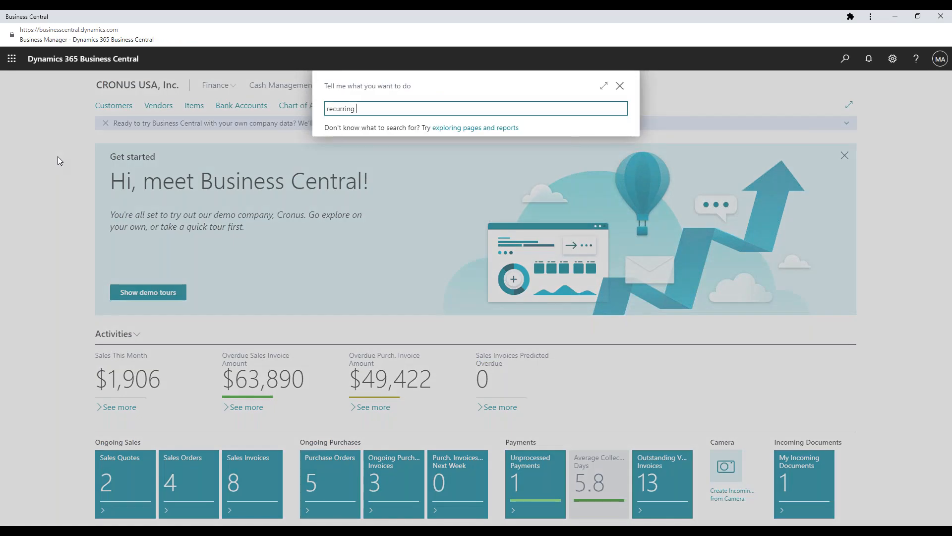
pyautogui.write('general jou')
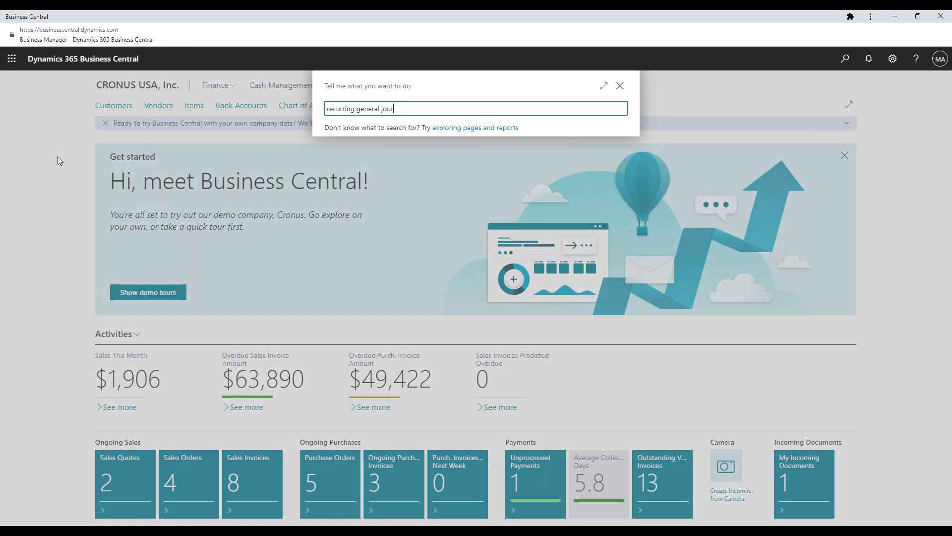
pyautogui.write('r')
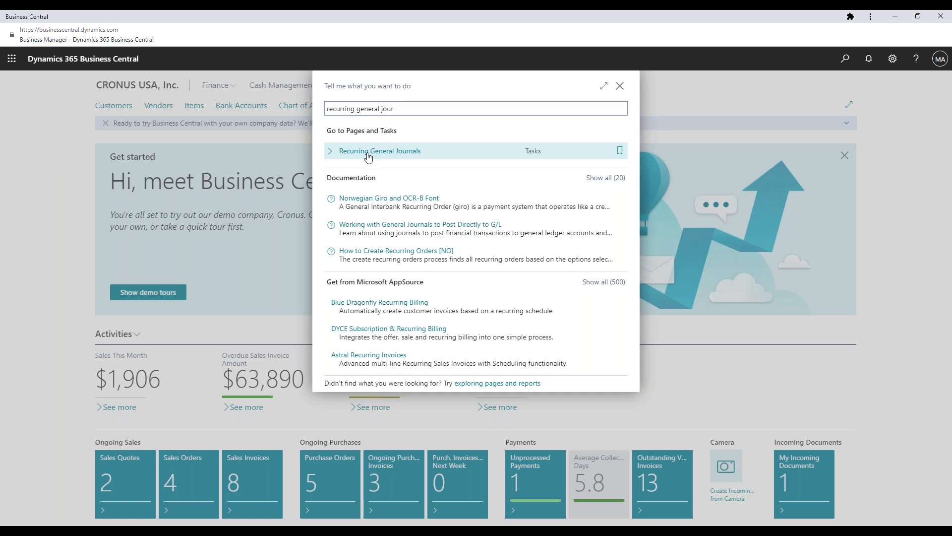
pyautogui.click(365, 150)
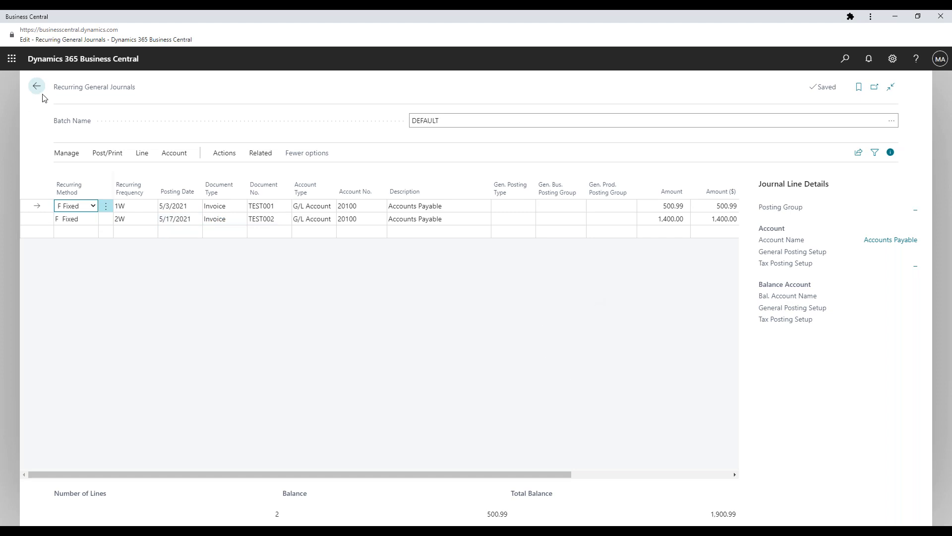
pyautogui.click(863, 155)
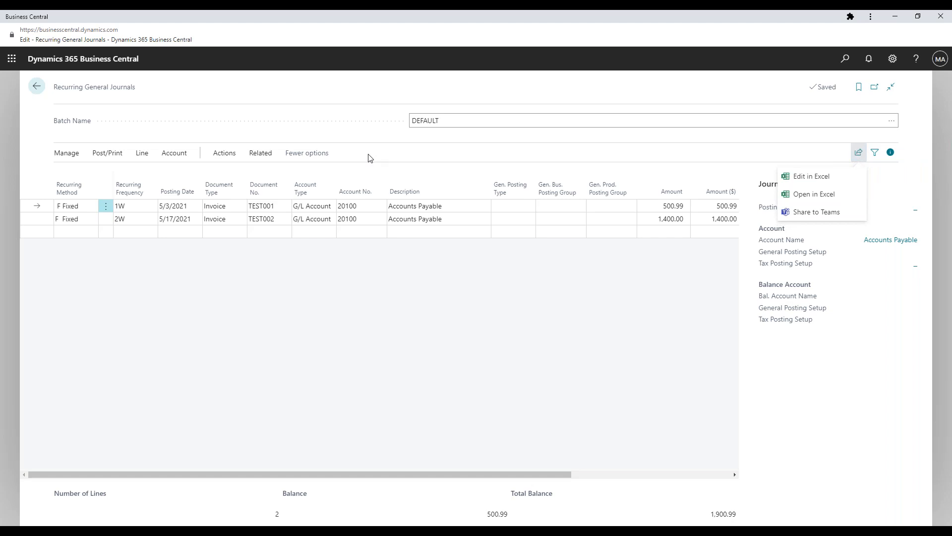
# Step: Return to the home page, search for "aged account receiva" and open the Aged Accounts Receivable report request
pyautogui.click(36, 87)
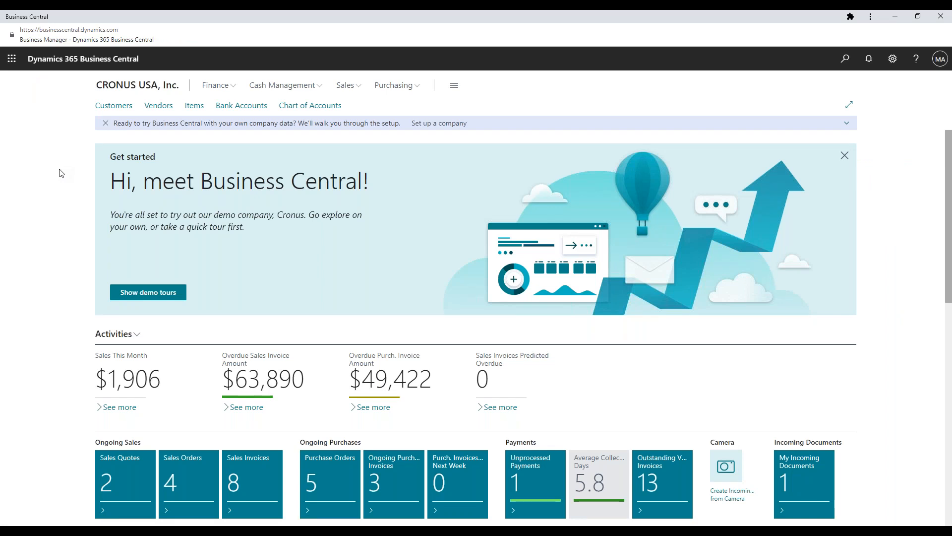
pyautogui.hotkey('alt', 'q')
pyautogui.write('aged accou')
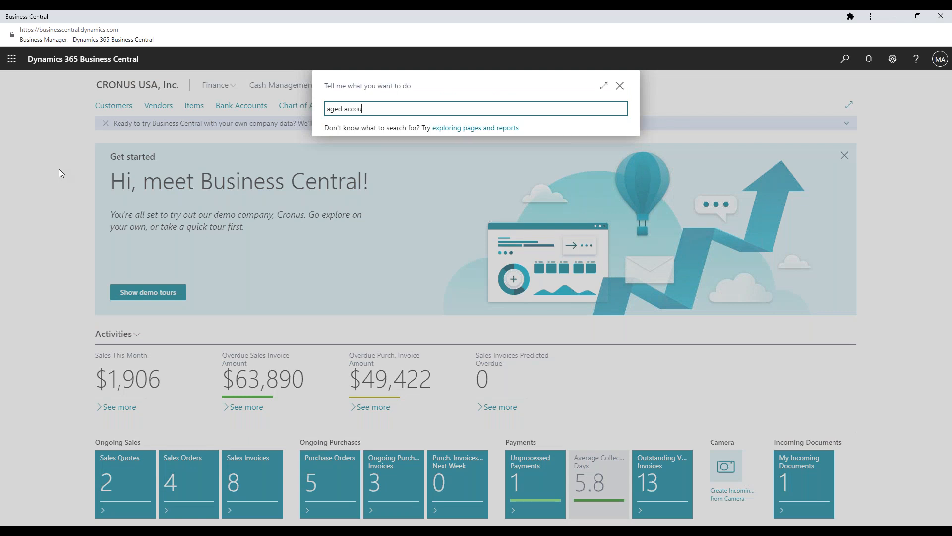
pyautogui.write('nt receiva')
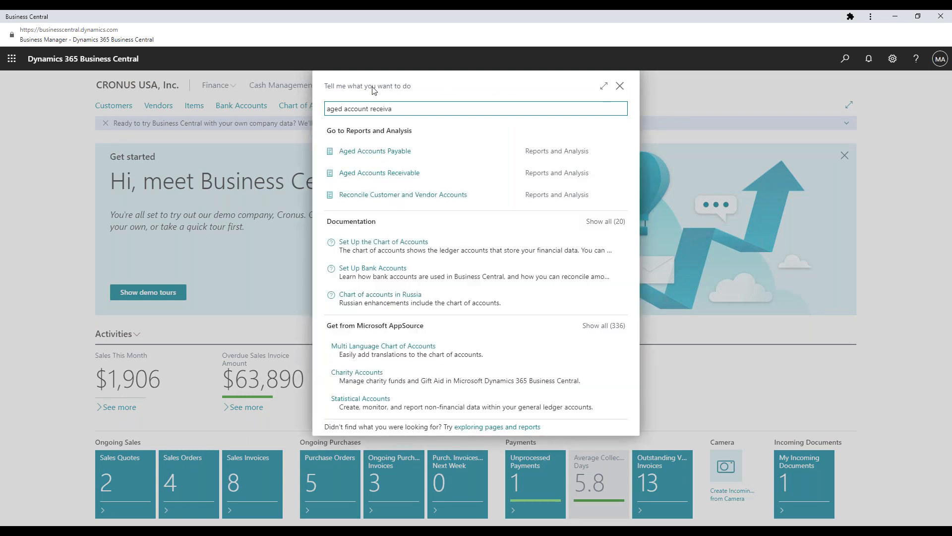
pyautogui.click(374, 153)
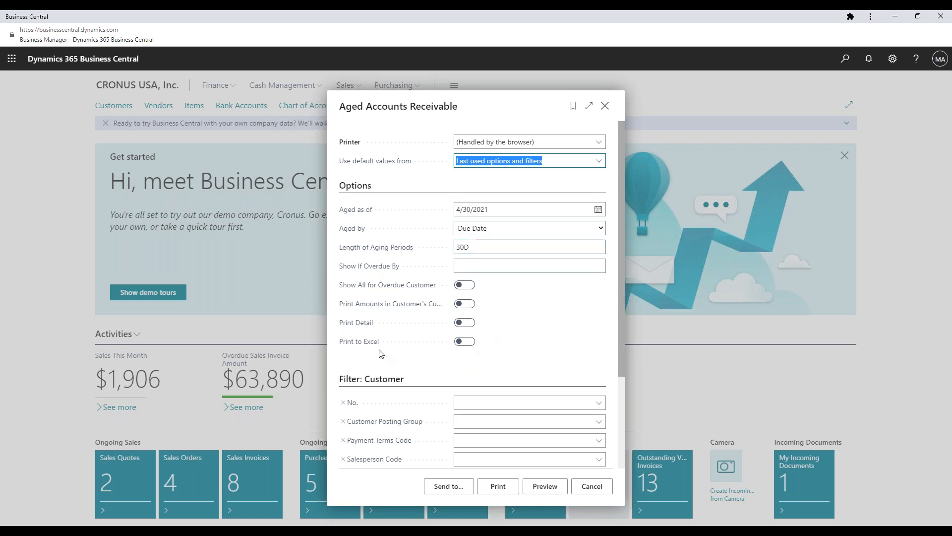
# Step: Run the report with Print to Excel turned on, cancel the paper print, and enable editing in the downloaded Book1 (1) workbook
pyautogui.click(465, 342)
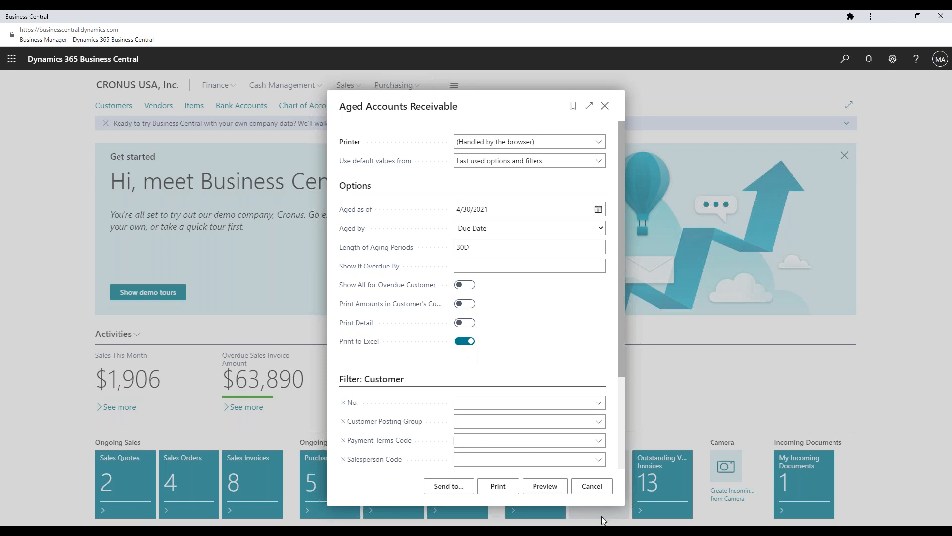
pyautogui.click(498, 487)
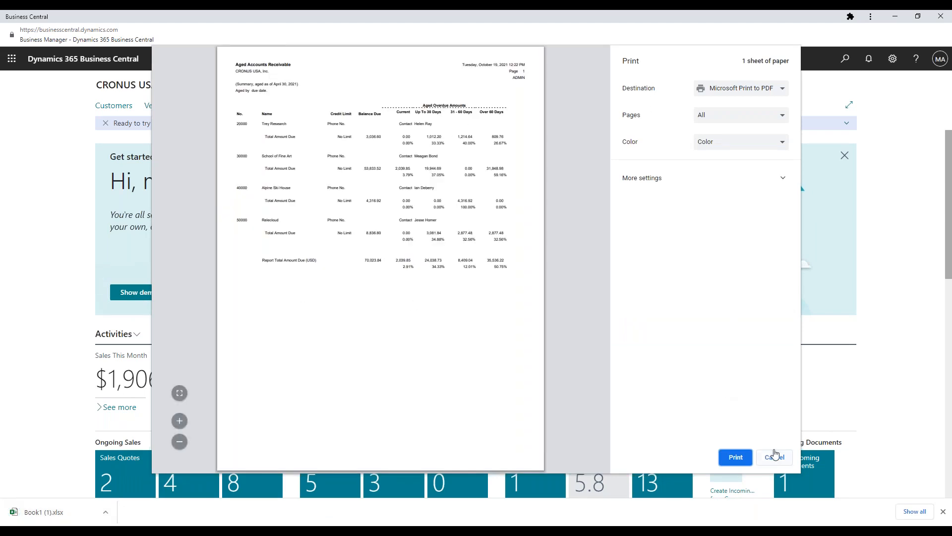
pyautogui.click(775, 456)
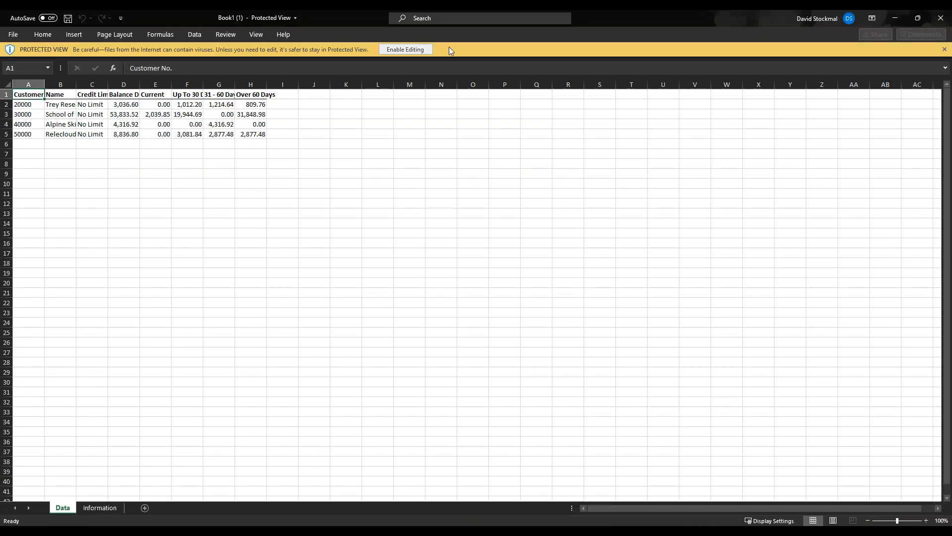
pyautogui.click(411, 50)
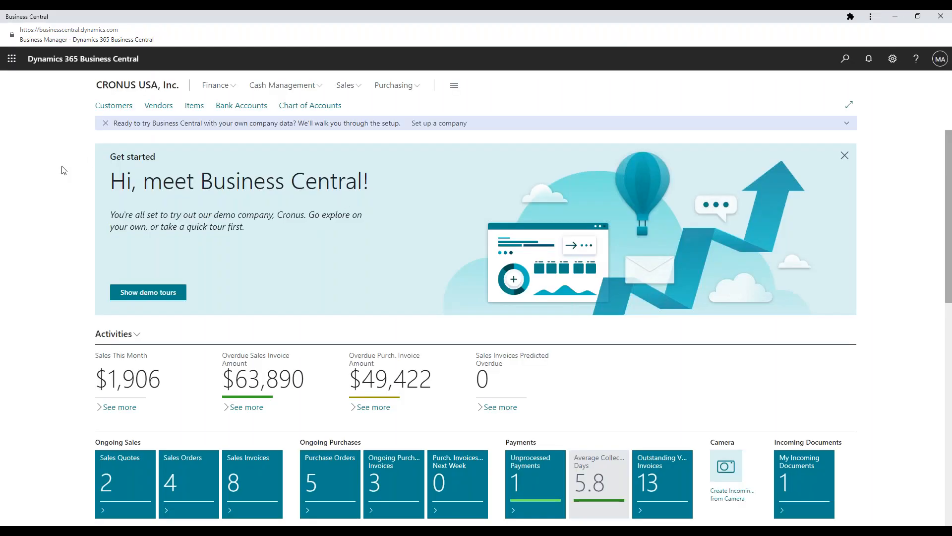
# Step: In Business Central, search for "aged accounts receivab" and reopen the Aged Accounts Receivable report request
pyautogui.hotkey('alt', 'q')
pyautogui.write('aged accounts r')
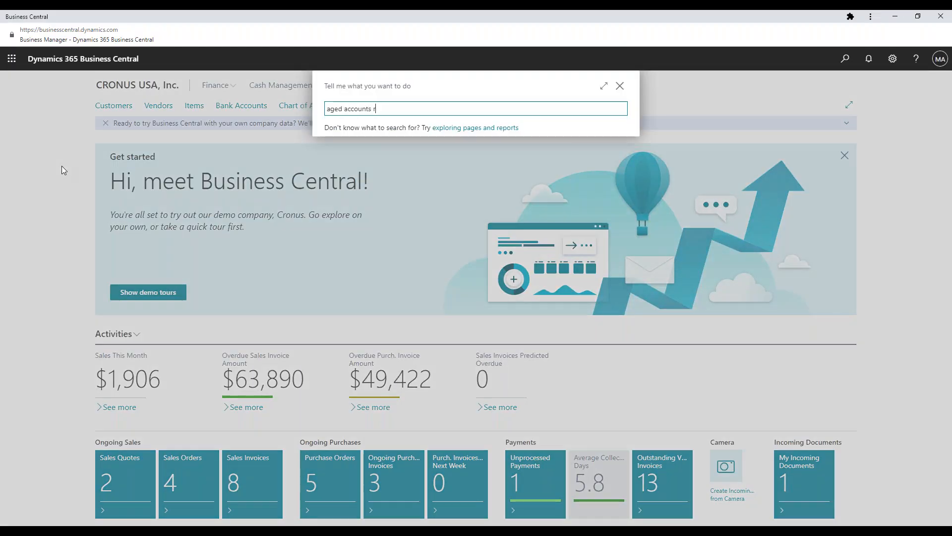
pyautogui.write('eceivab')
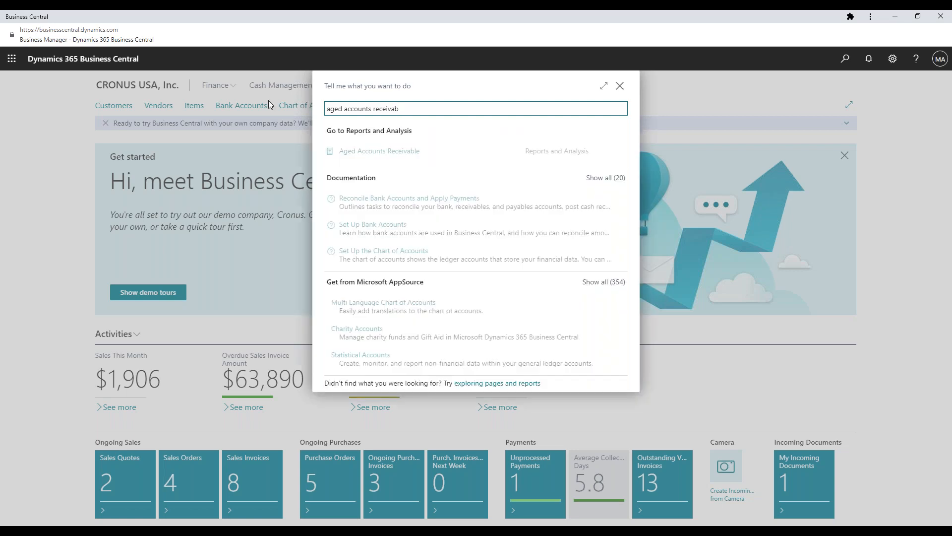
pyautogui.click(367, 151)
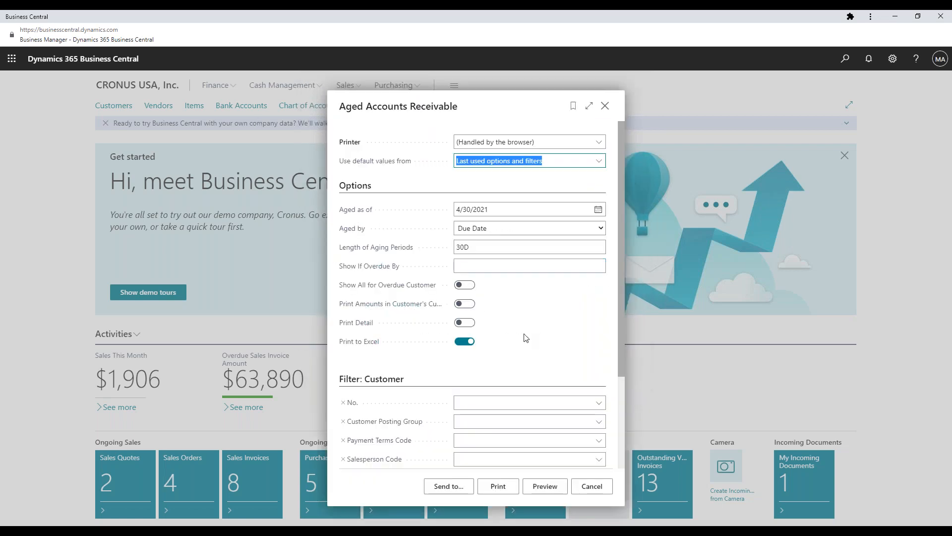
# Step: Turn off Print to Excel and send the report to a Microsoft Excel Document (data and layout)
pyautogui.click(465, 342)
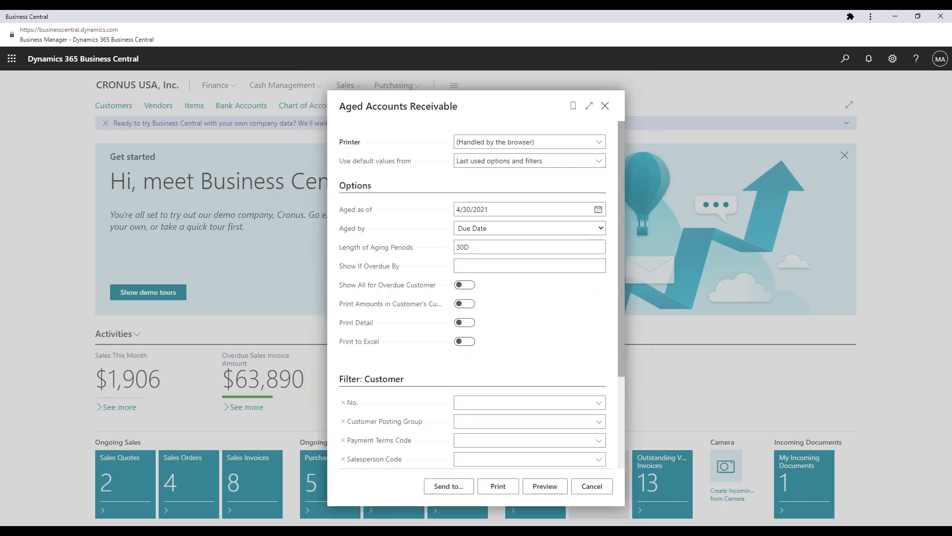
pyautogui.click(450, 487)
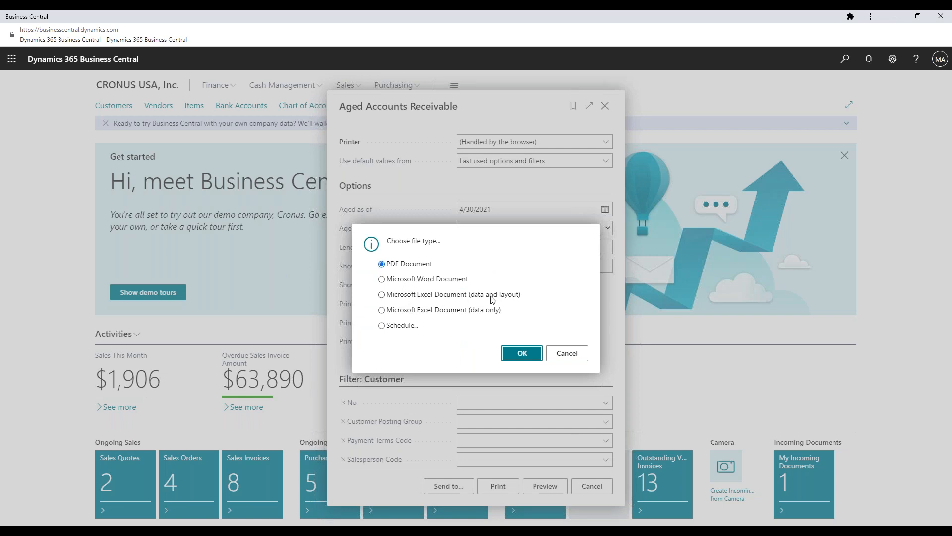
pyautogui.click(382, 295)
pyautogui.click(522, 361)
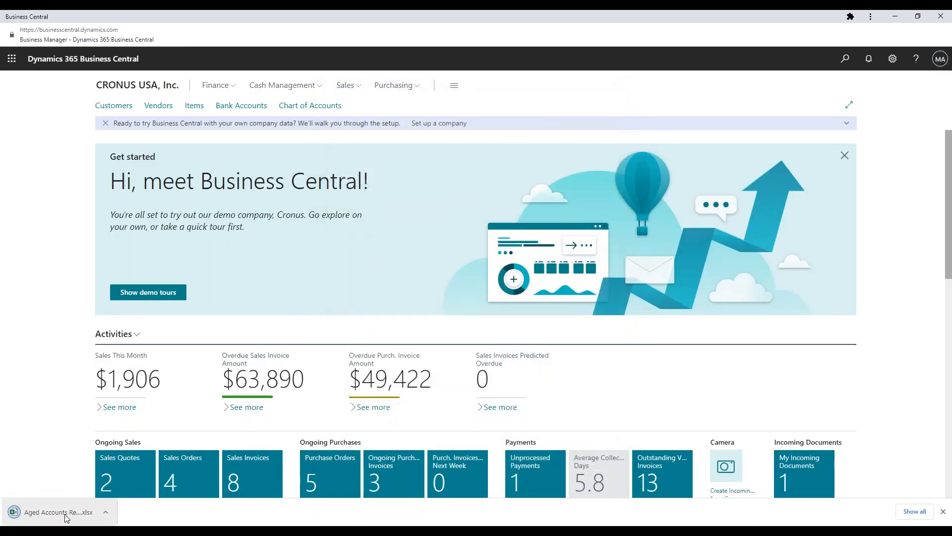
# Step: Open the downloaded Aged Accounts Receivable workbook, enable editing, and switch back to Business Central
pyautogui.click(58, 512)
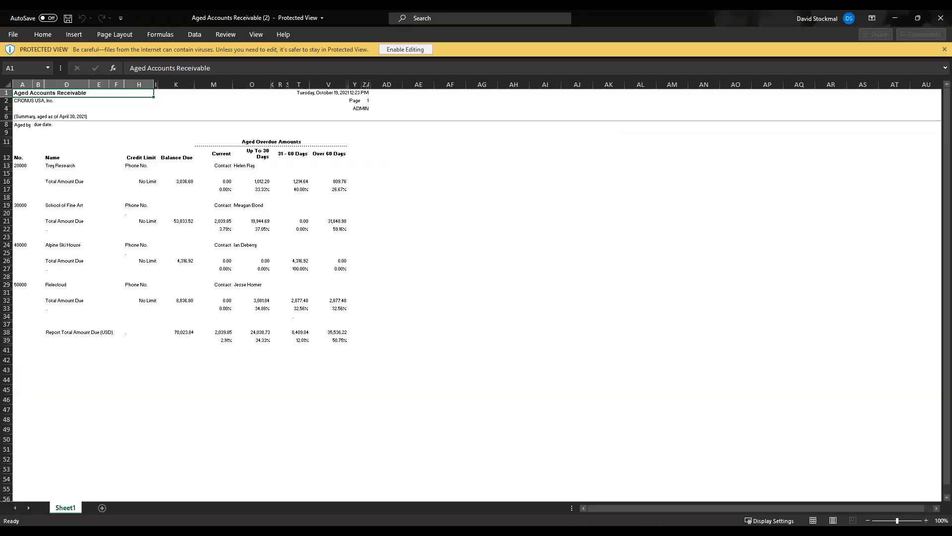
pyautogui.click(406, 49)
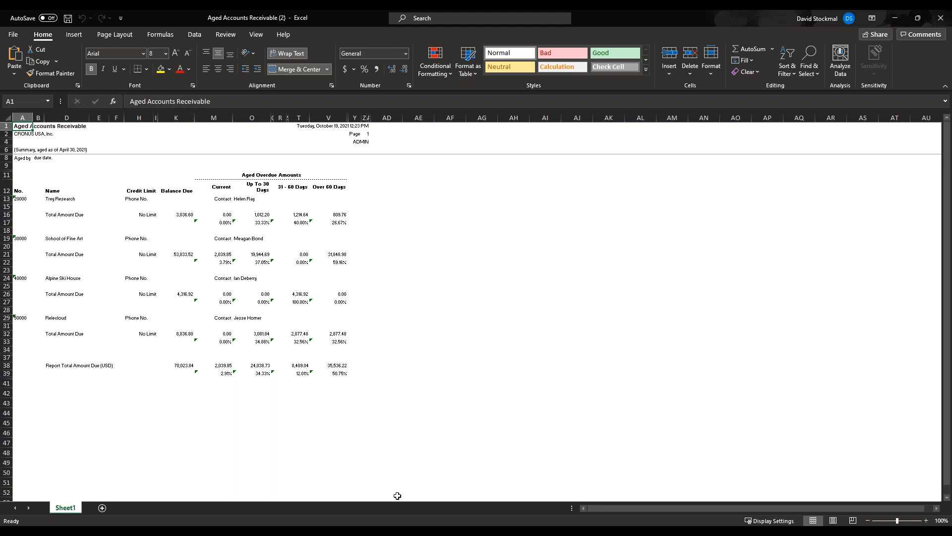
pyautogui.click(375, 531)
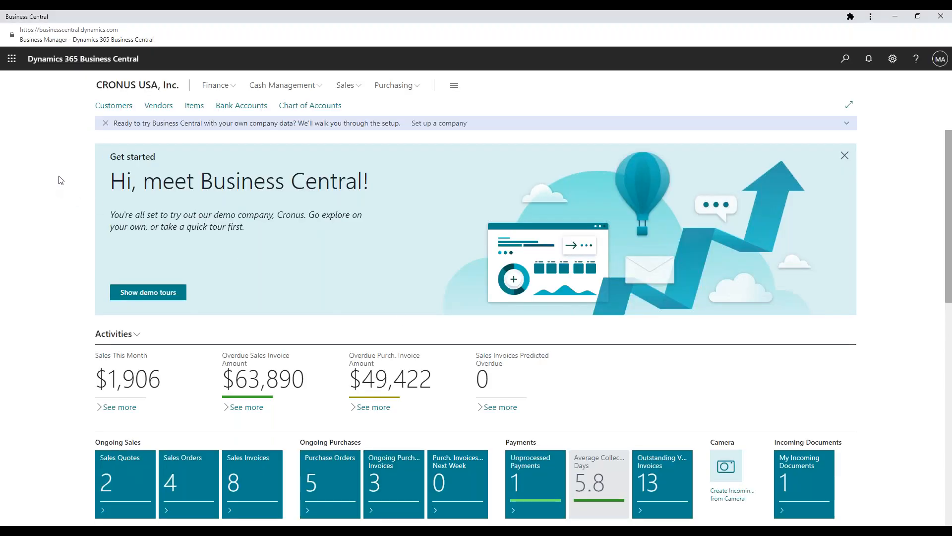
# Step: Search for the aged accounts report and open the Aged Accounts Receivable report request again
pyautogui.hotkey('alt', 'q')
pyautogui.write('aged accoutns')
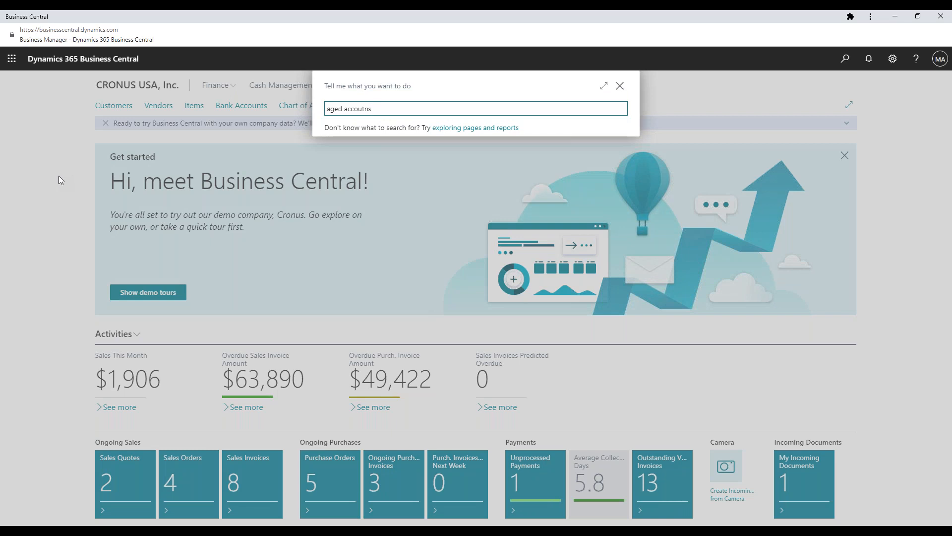
pyautogui.press('BackSpace')
pyautogui.write('ts re')
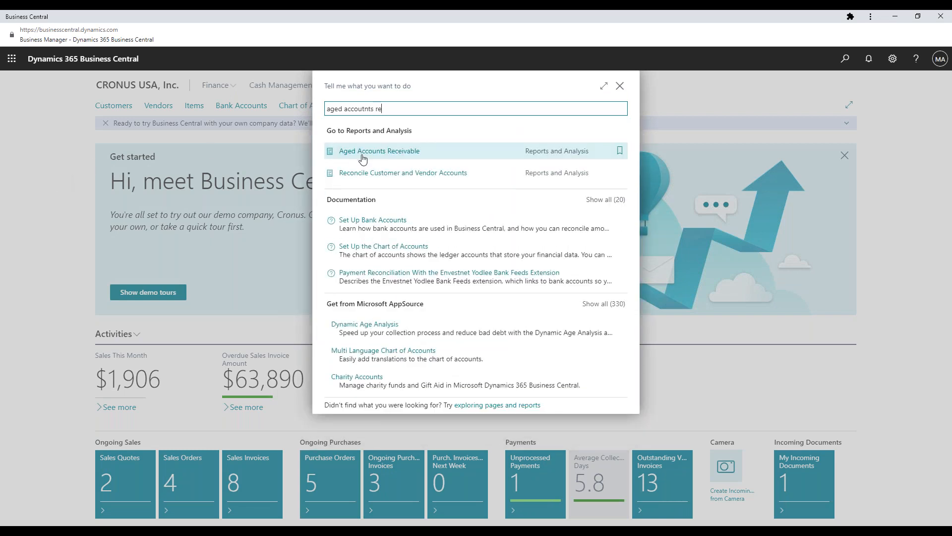
pyautogui.click(363, 152)
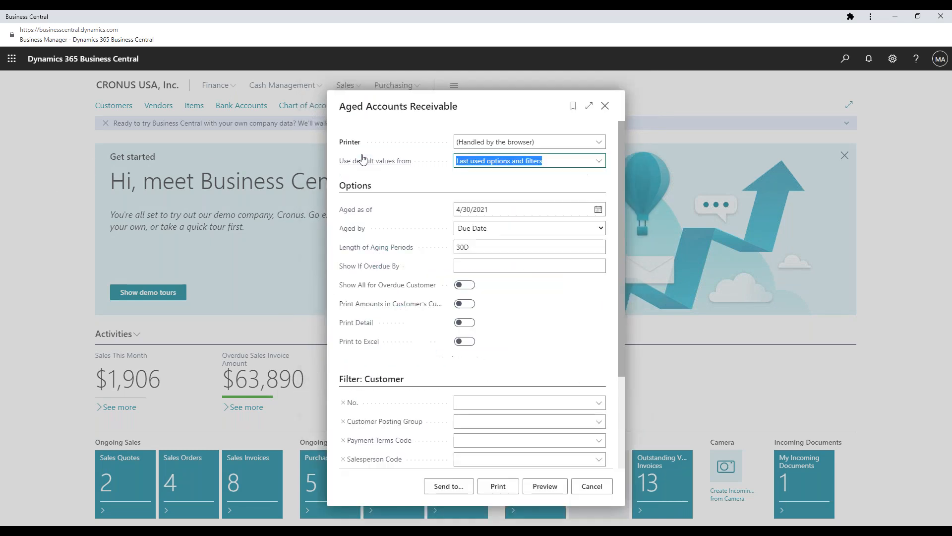
# Step: Send the report to a Microsoft Excel Document (data only)
pyautogui.click(448, 486)
pyautogui.click(382, 310)
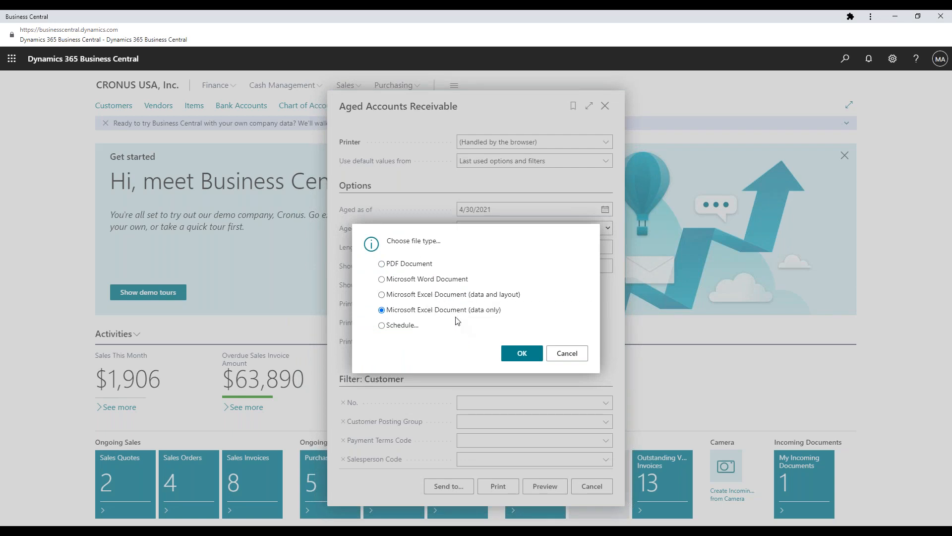
pyautogui.click(520, 353)
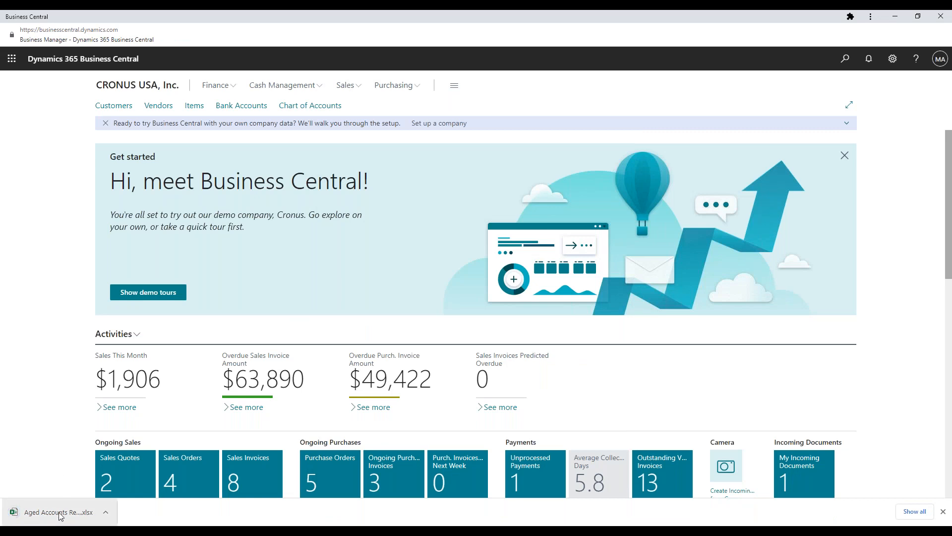
# Step: Open the downloaded Aged Accounts Receivable workbook, enable editing, and review its data columns through the customer balances and percentages
pyautogui.click(59, 513)
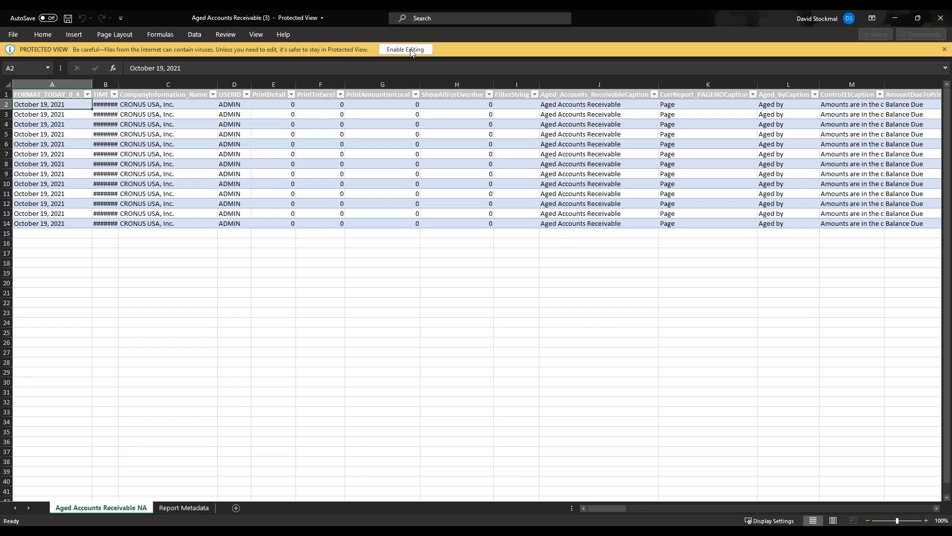
pyautogui.click(405, 50)
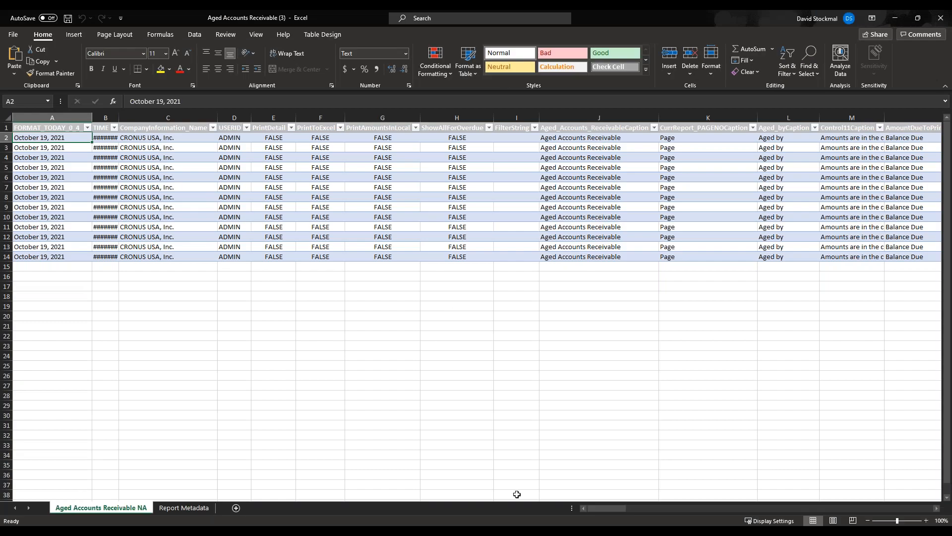
pyautogui.moveTo(617, 509); pyautogui.dragTo(755, 508)
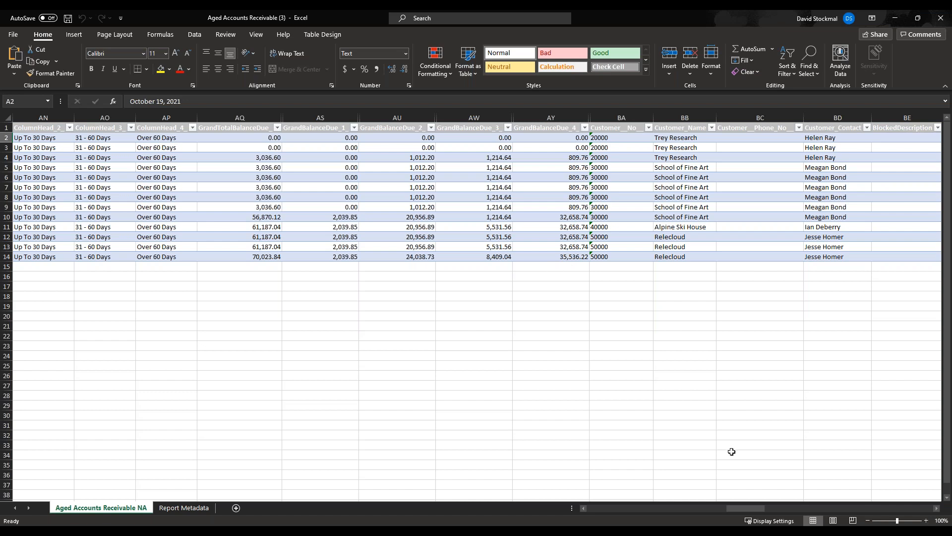
pyautogui.moveTo(744, 508); pyautogui.dragTo(792, 507)
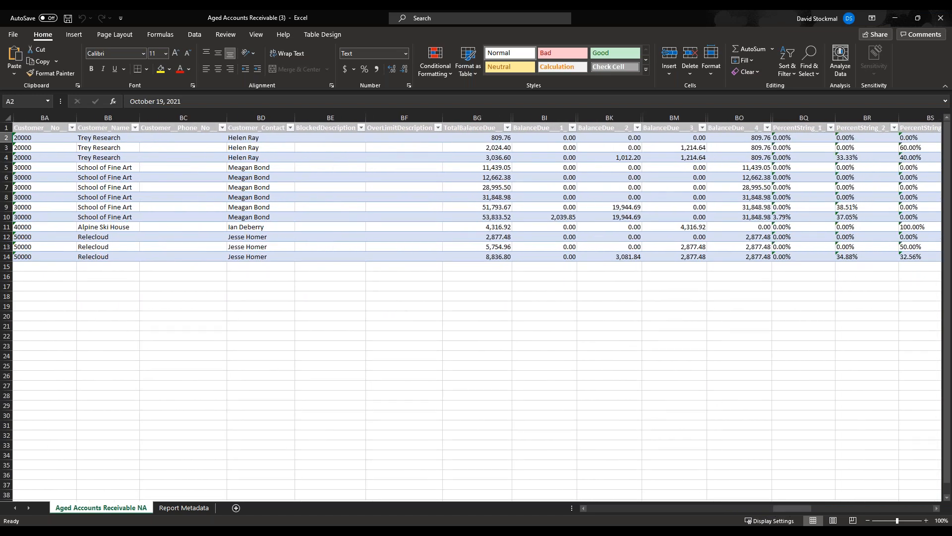
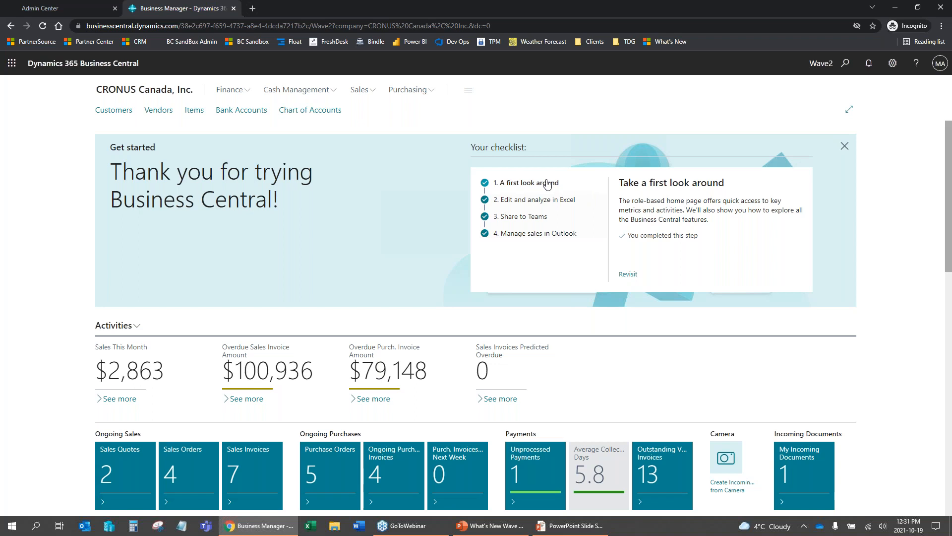
# Step: Show the Get started checklist descriptions for "Edit and analyze in Excel" and "A first look around"
pyautogui.click(547, 184)
pyautogui.click(538, 204)
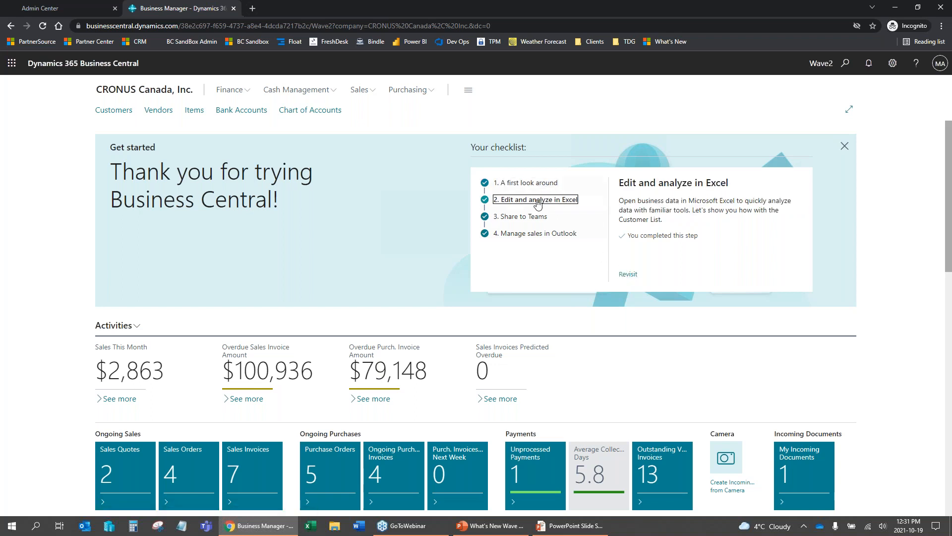
pyautogui.click(528, 184)
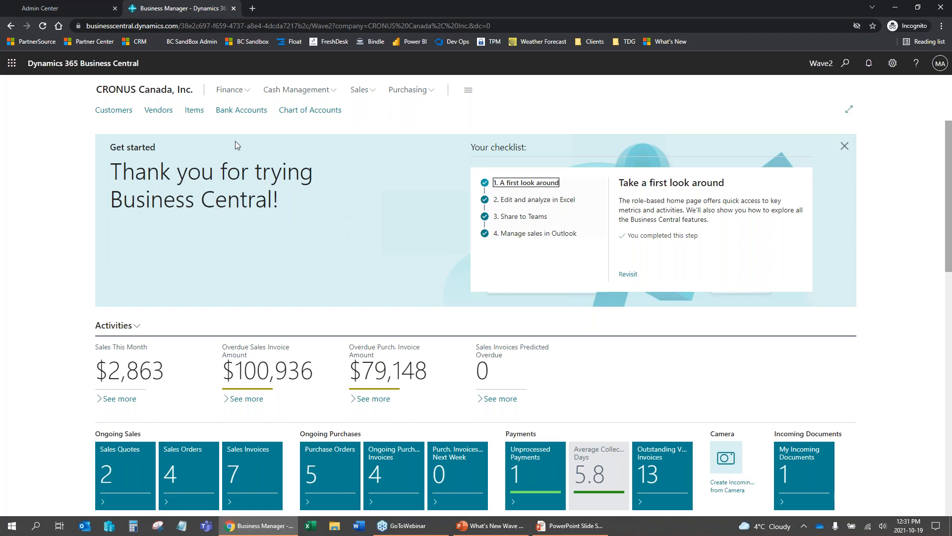
# Step: View the Purchase Invoices list and return to the CRONUS Canada home page through the company name
pyautogui.click(407, 90)
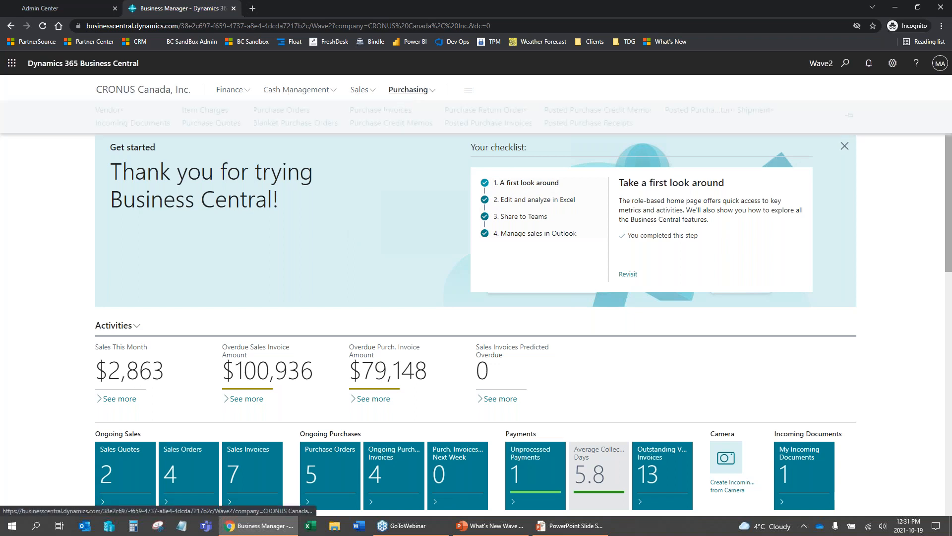
pyautogui.click(386, 111)
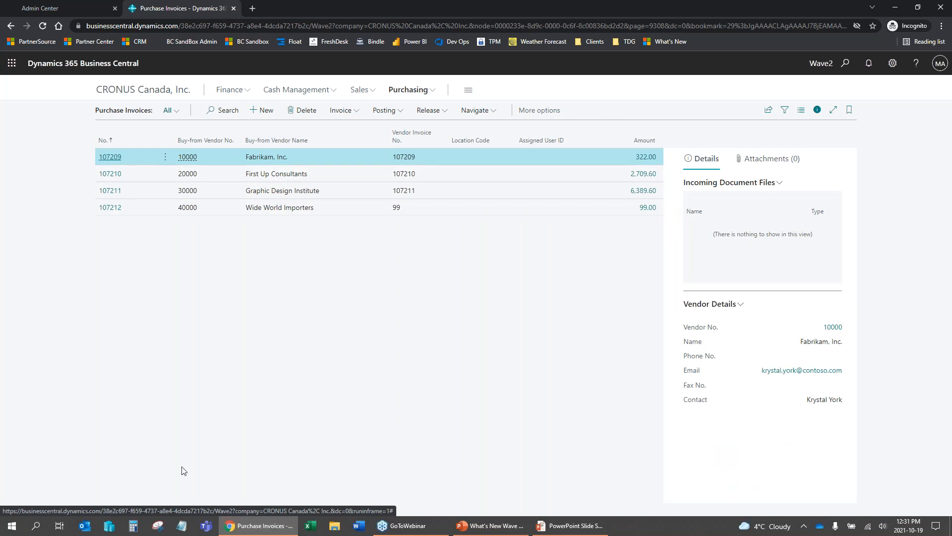
pyautogui.click(143, 90)
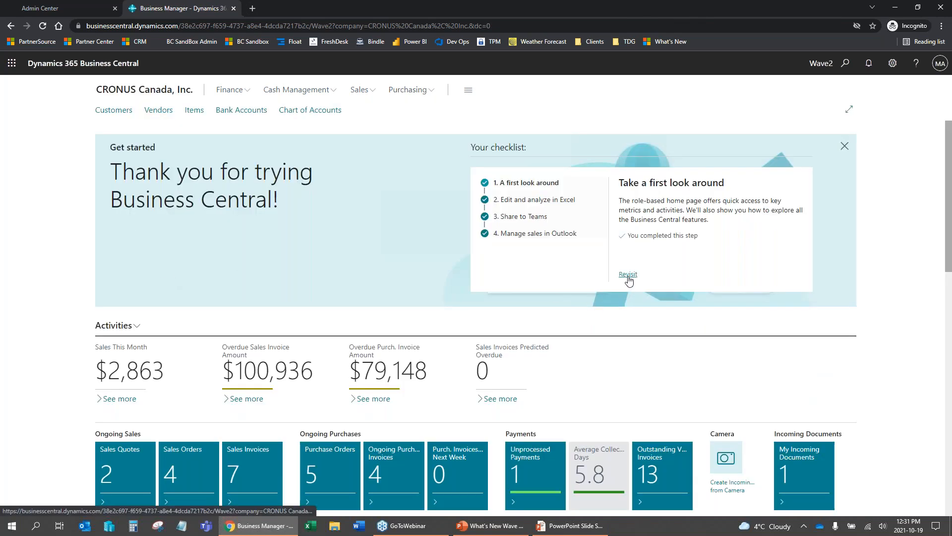
# Step: Revisit the "A first look around" tour and go through all three of its tips to the end
pyautogui.click(628, 274)
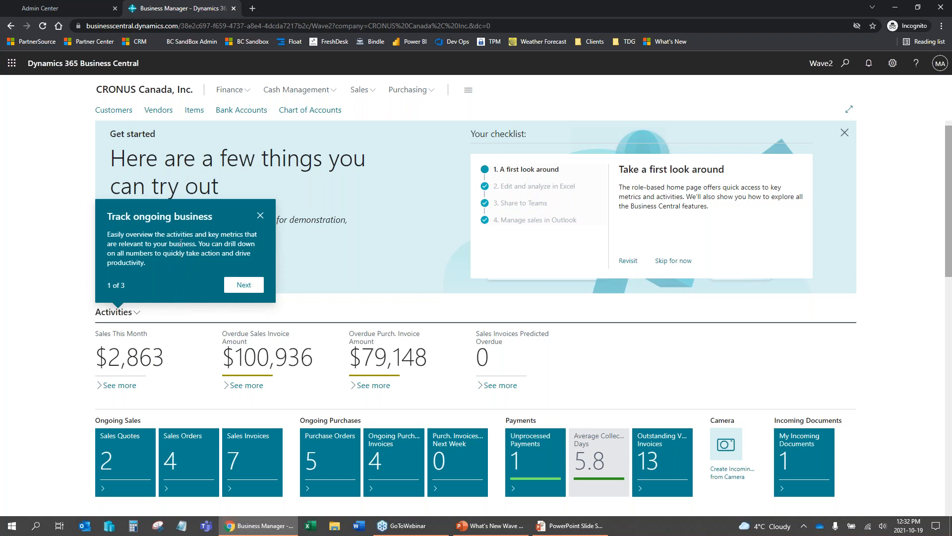
pyautogui.click(241, 287)
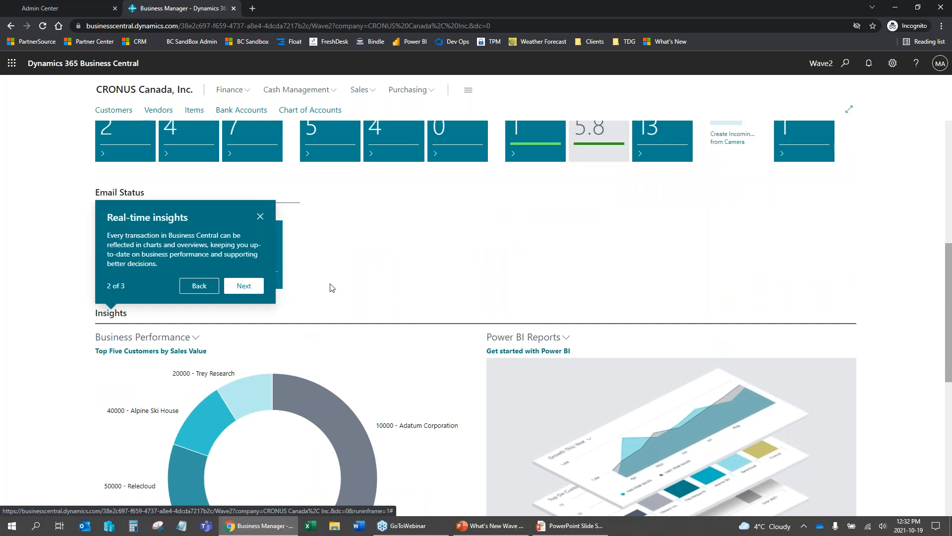
pyautogui.click(257, 291)
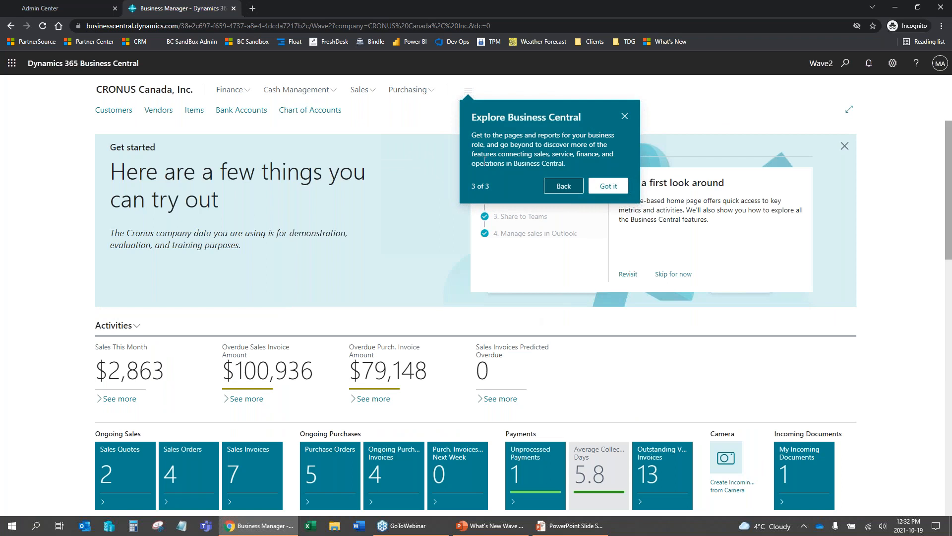
pyautogui.click(609, 187)
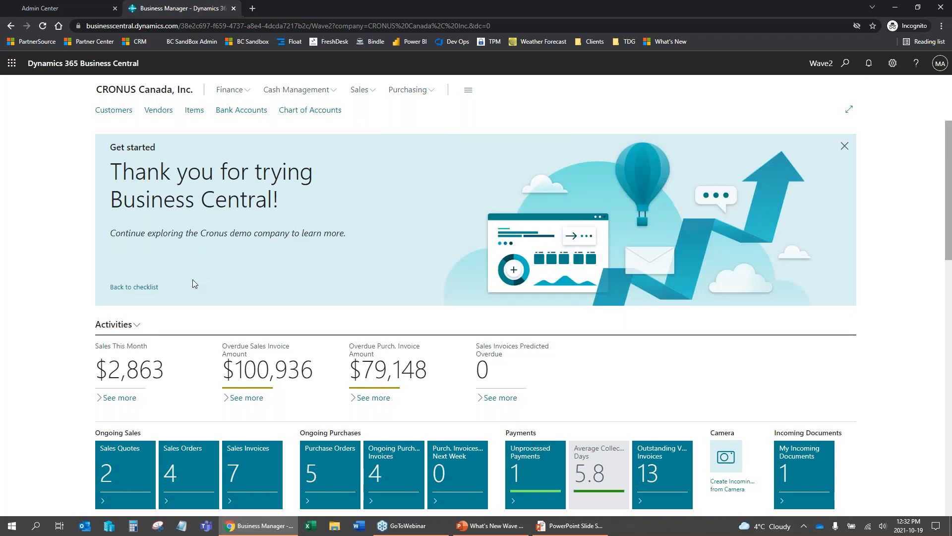
# Step: Go back to the checklist and revisit its "Edit and analyze in Excel" tour
pyautogui.click(141, 287)
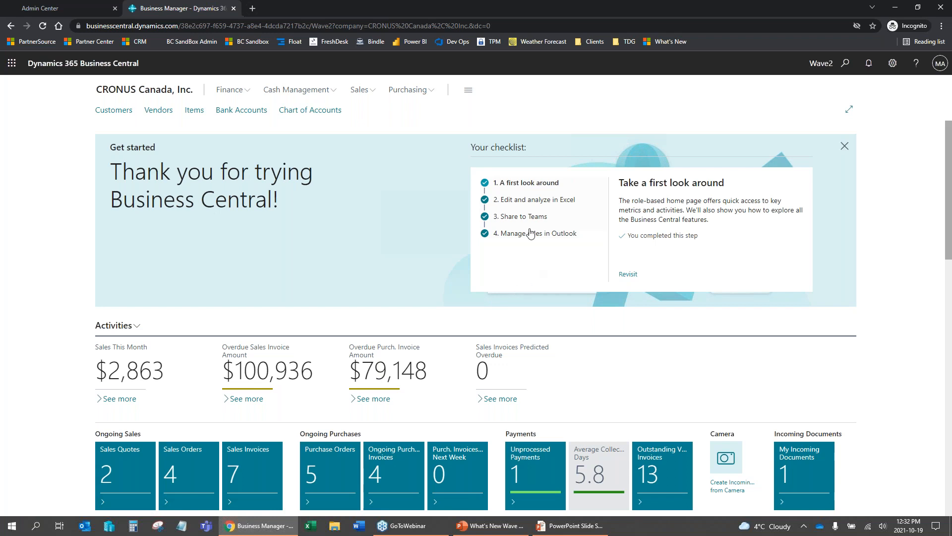
pyautogui.click(524, 203)
pyautogui.click(628, 274)
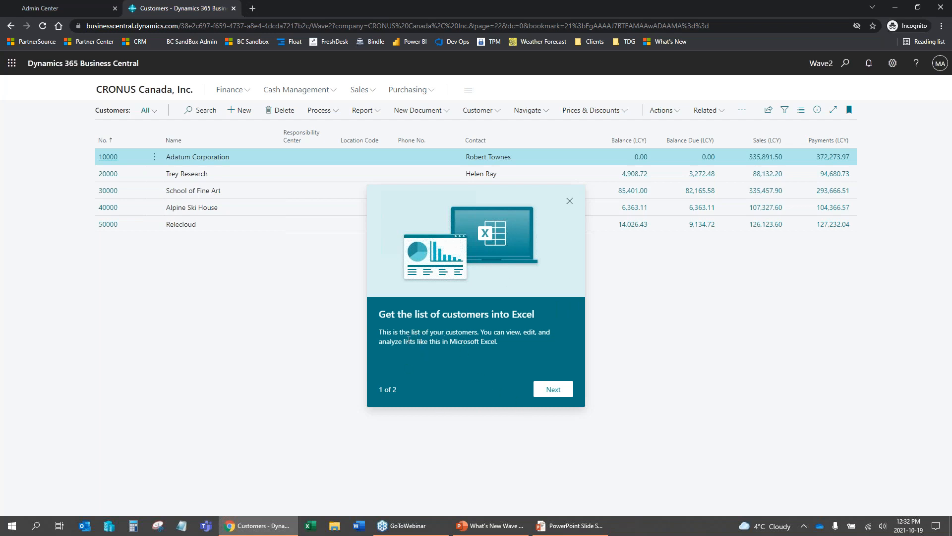
# Step: Finish the customer list tour, showing the Open in Excel and Edit in Excel options, and return to the home page
pyautogui.click(553, 392)
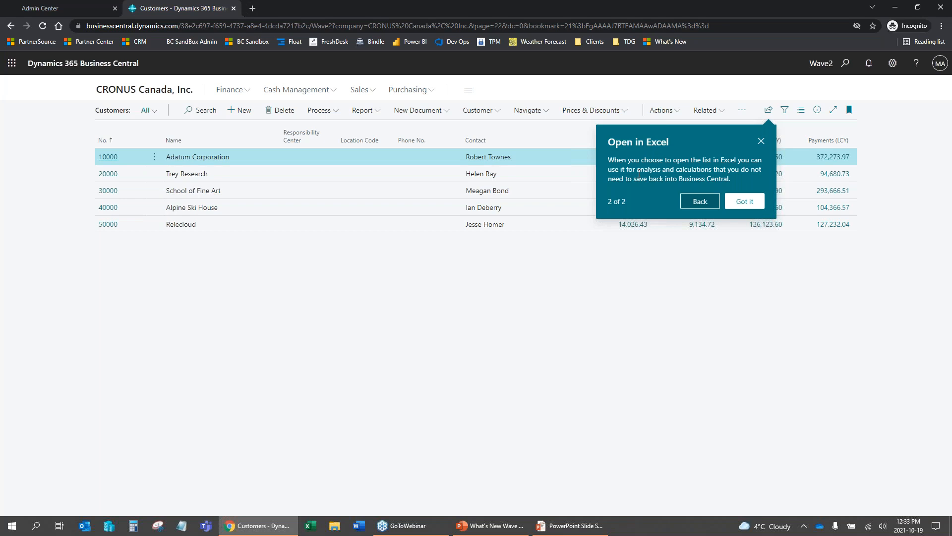
pyautogui.click(769, 110)
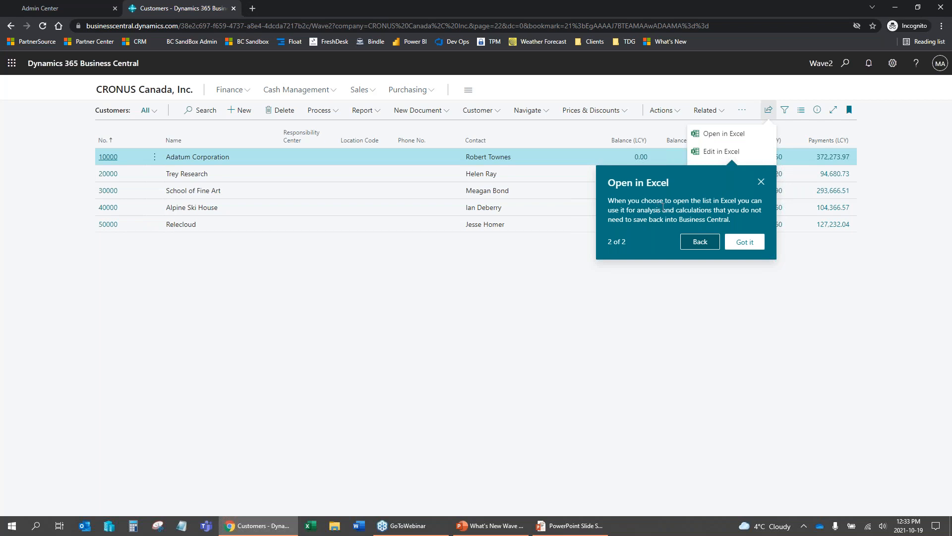
pyautogui.click(747, 242)
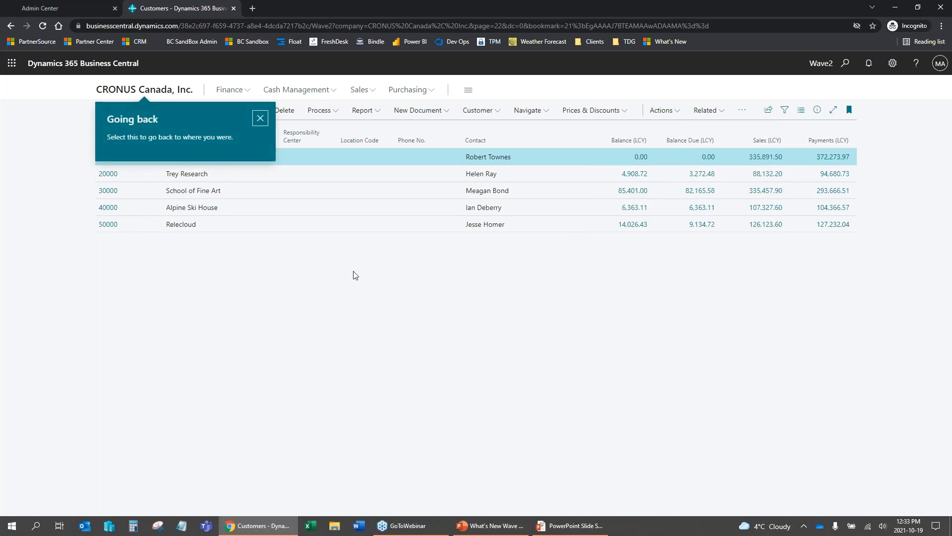
pyautogui.click(142, 91)
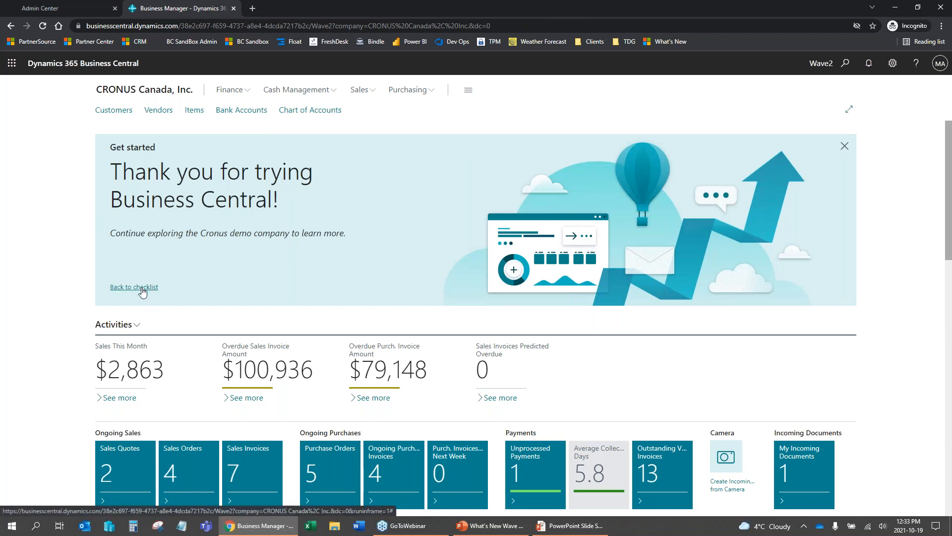
# Step: Open the Purchase Invoices list once more and go back to the home page
pyautogui.click(429, 95)
pyautogui.click(388, 113)
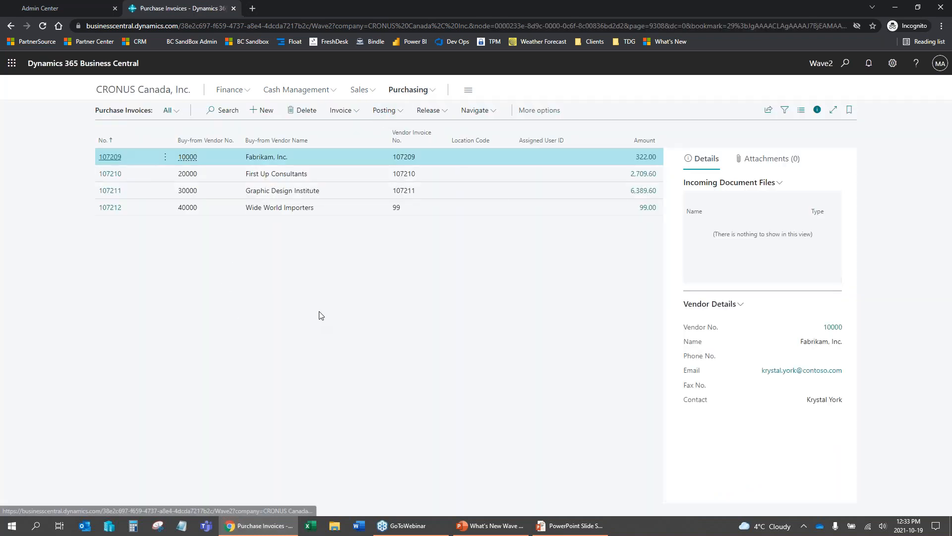
pyautogui.click(127, 92)
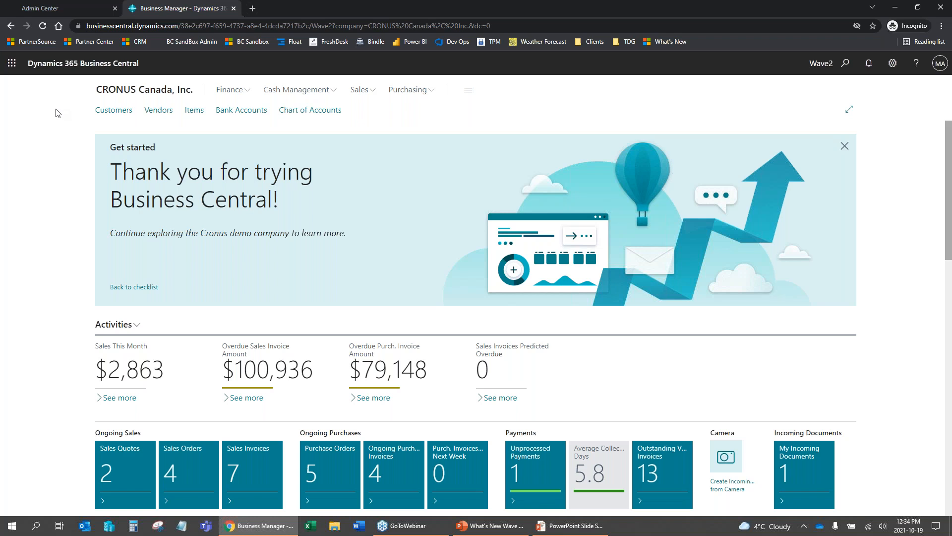
# Step: Open the Trey Research invoice from the Sales Invoices list
pyautogui.click(372, 91)
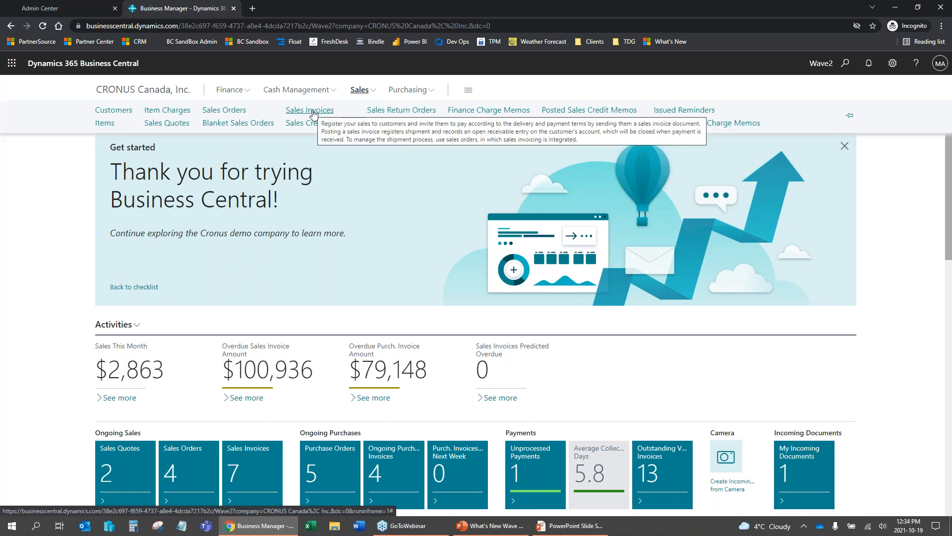
pyautogui.click(311, 110)
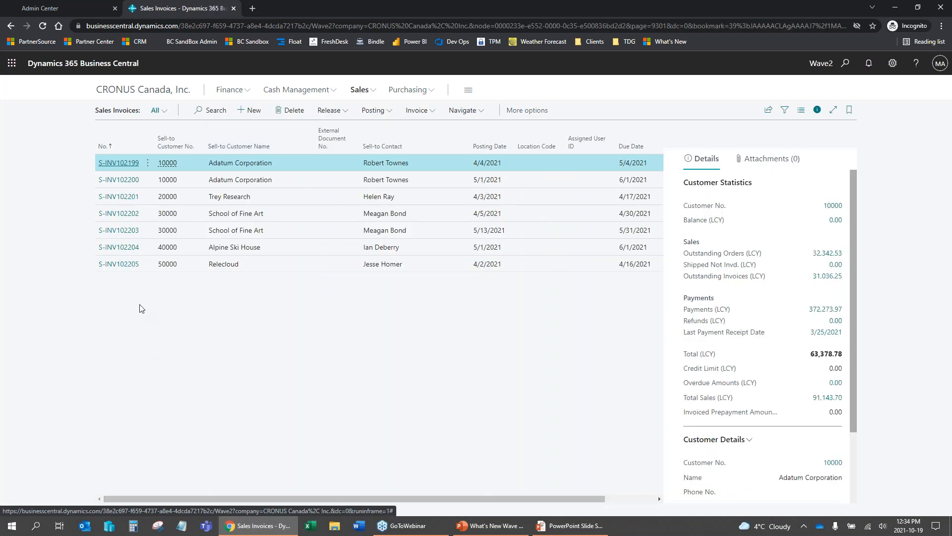
pyautogui.click(130, 197)
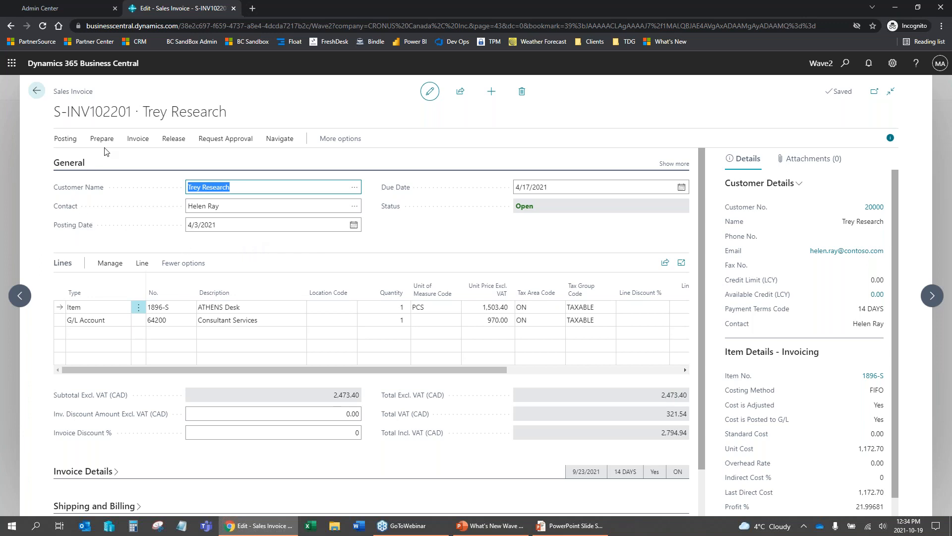
# Step: Preview the posting of the Trey Research sales invoice and expand the Error Messages page to full width
pyautogui.click(65, 139)
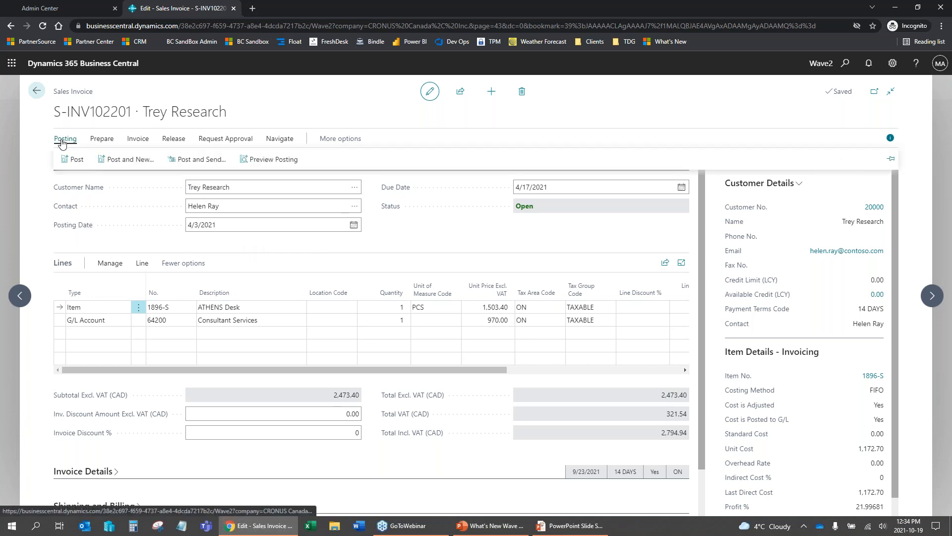
pyautogui.click(276, 164)
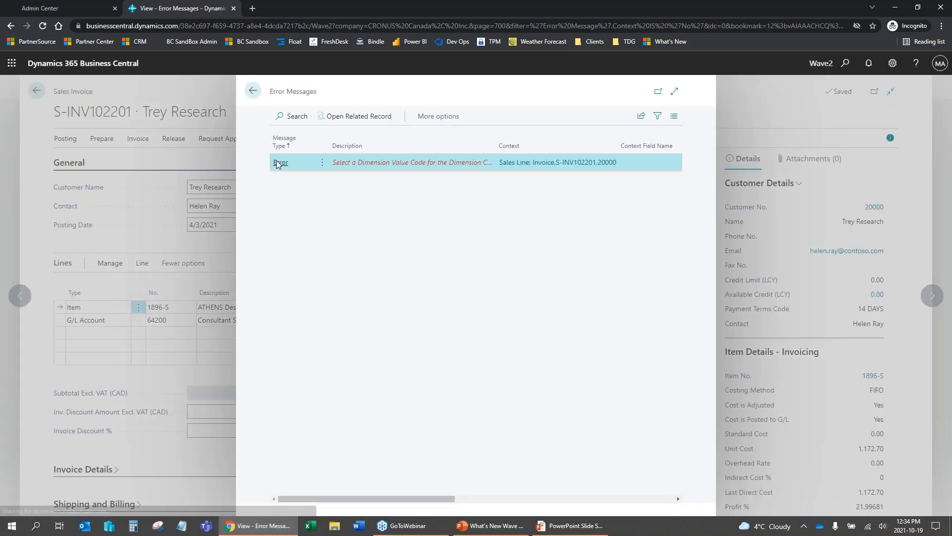
pyautogui.click(675, 91)
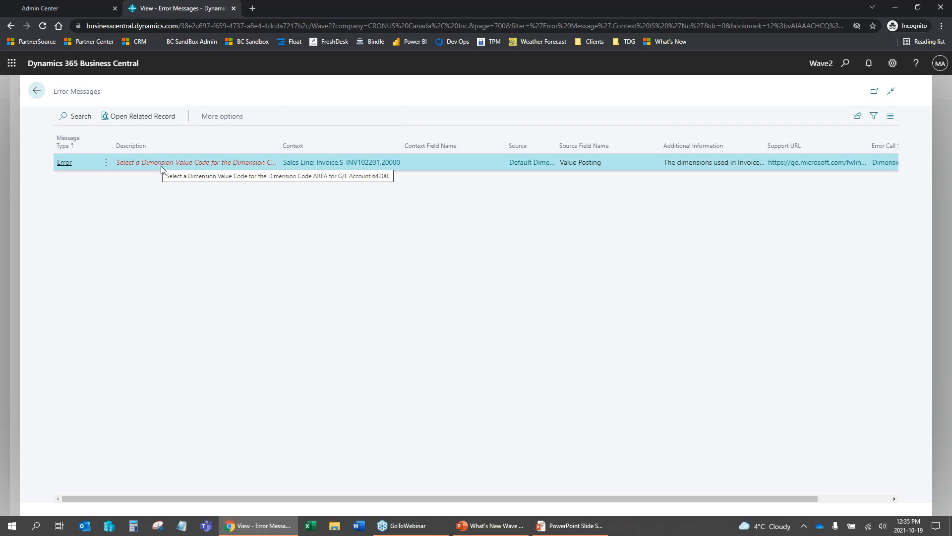
# Step: Open the related invoice line's dimensions from the error message and add an AREA dimension with value 20 (Europe North)
pyautogui.click(369, 164)
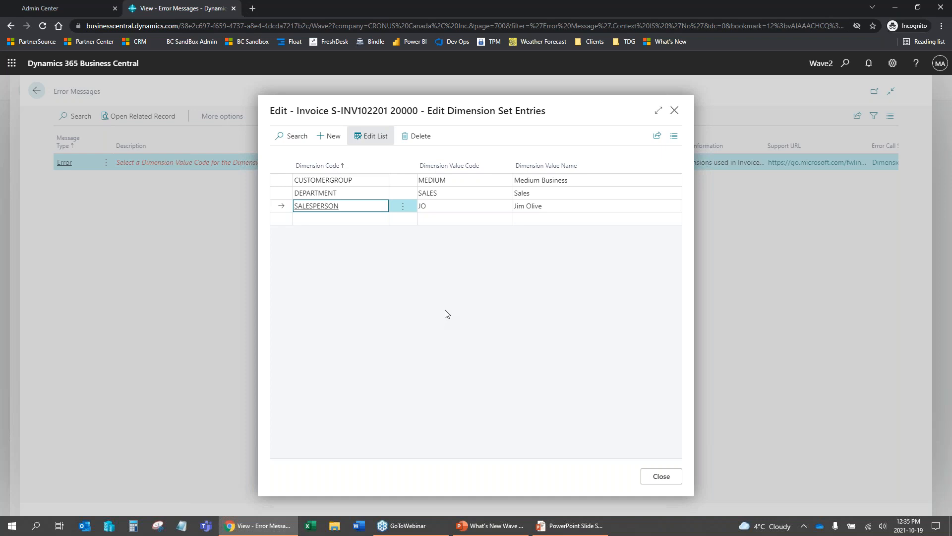
pyautogui.click(359, 223)
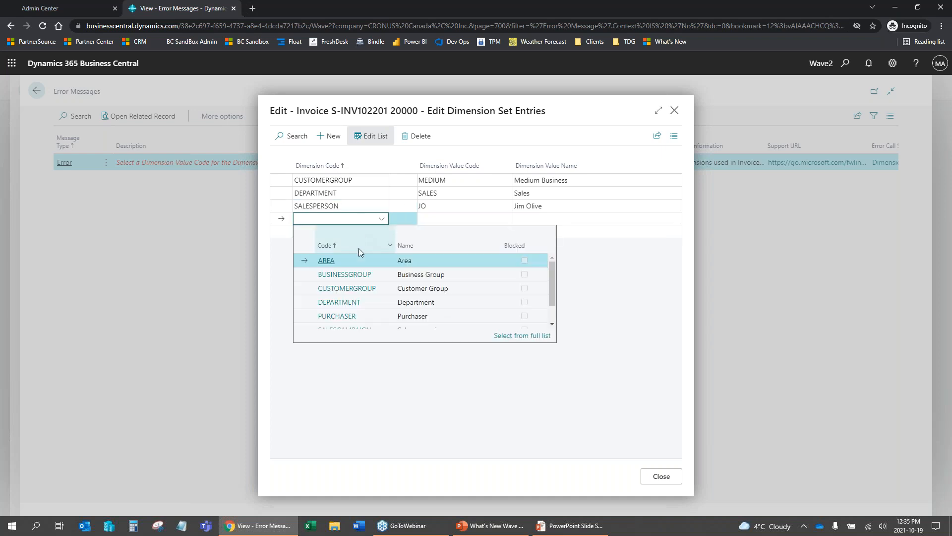
pyautogui.click(357, 262)
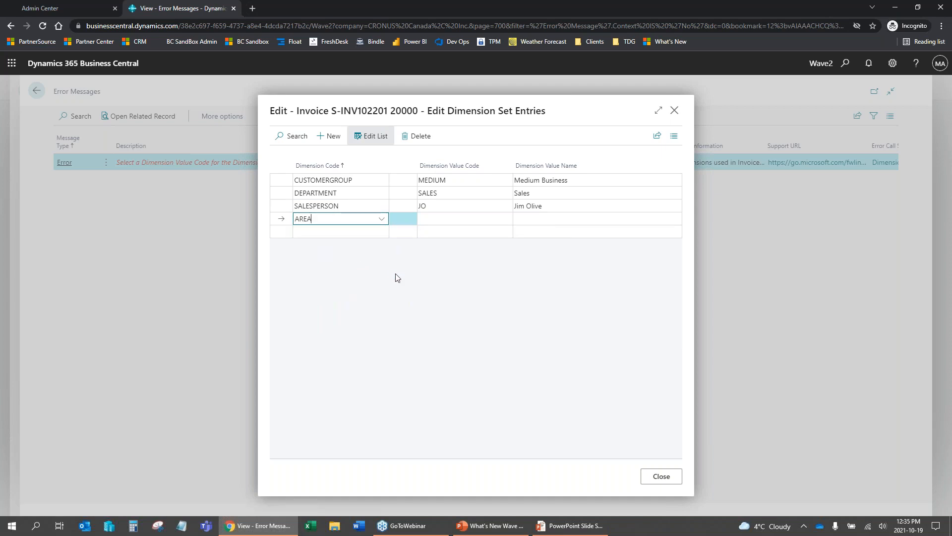
pyautogui.press('Tab')
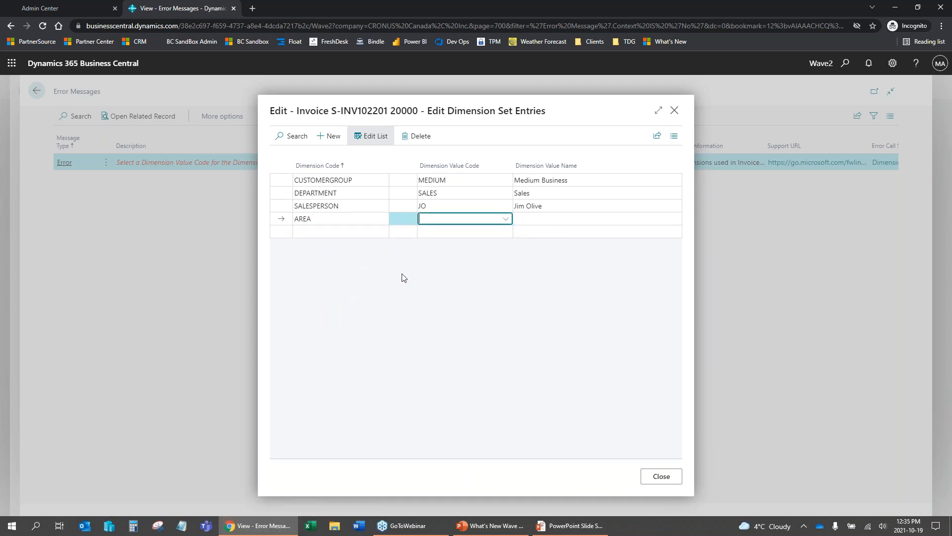
pyautogui.click(504, 219)
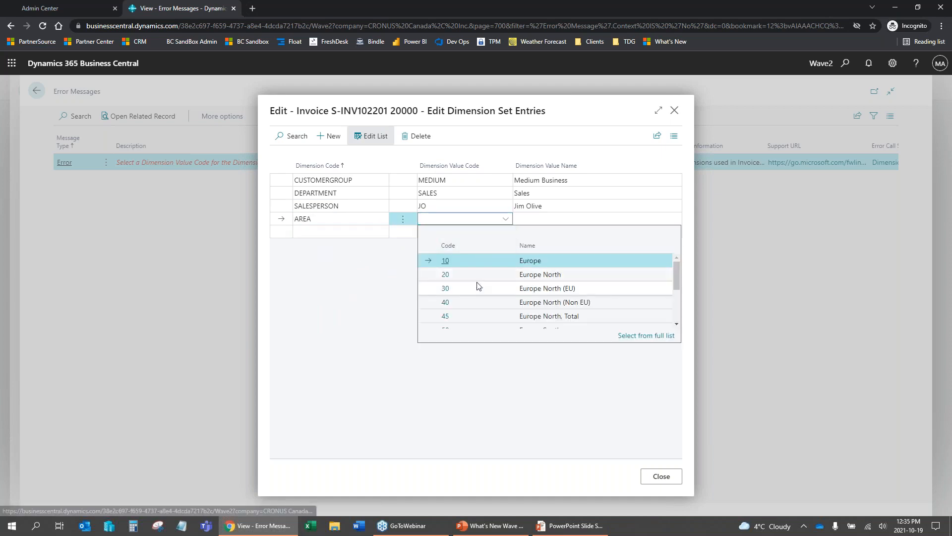
pyautogui.click(476, 274)
pyautogui.press('Tab')
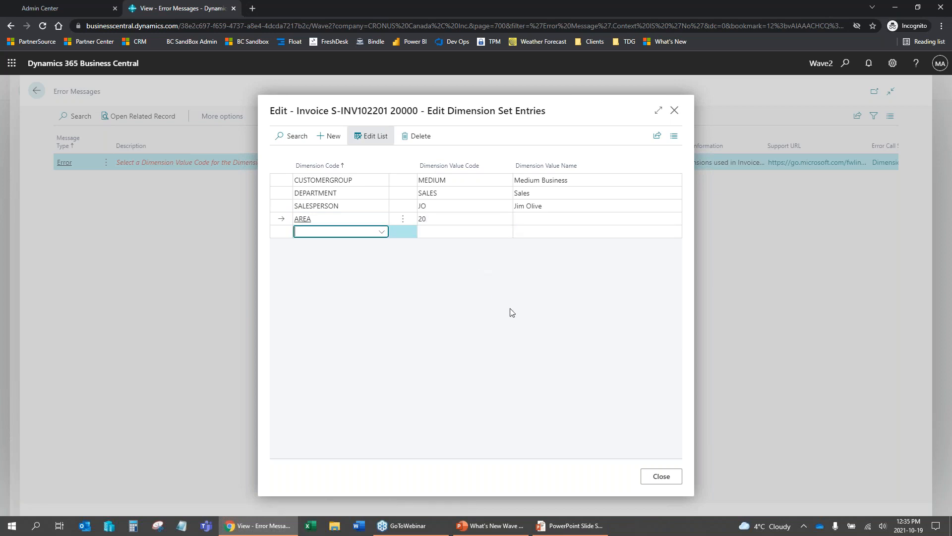
pyautogui.click(656, 477)
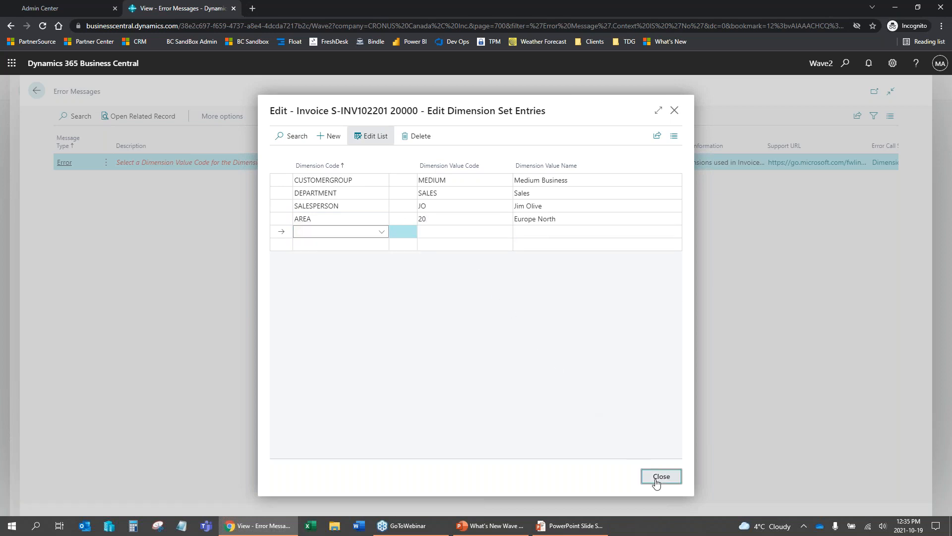
pyautogui.click(657, 477)
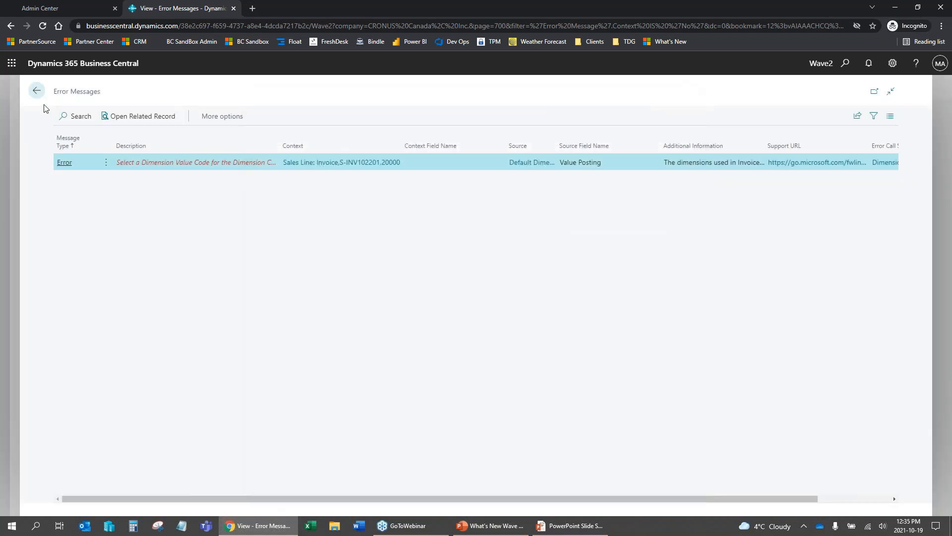
# Step: Return to the Trey Research sales invoice and preview its posting again
pyautogui.click(37, 93)
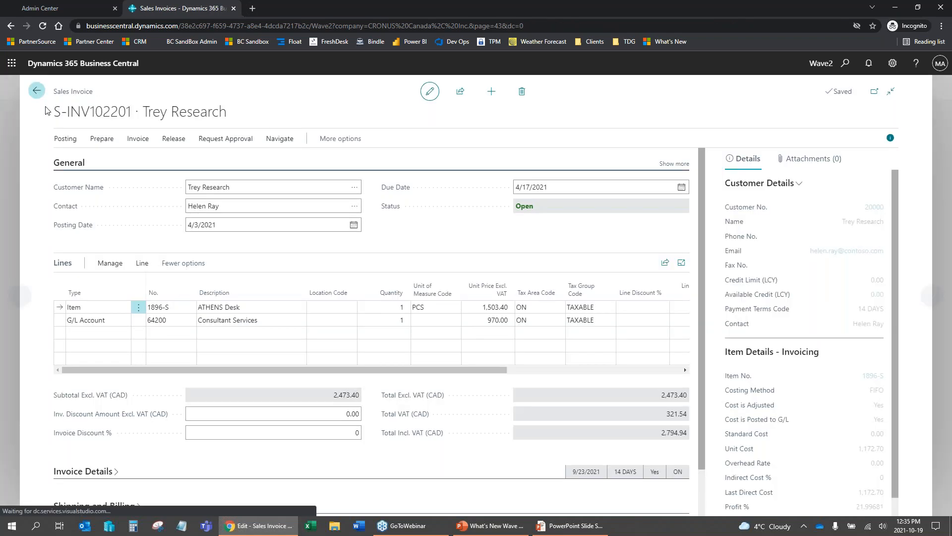
pyautogui.click(73, 140)
pyautogui.click(257, 159)
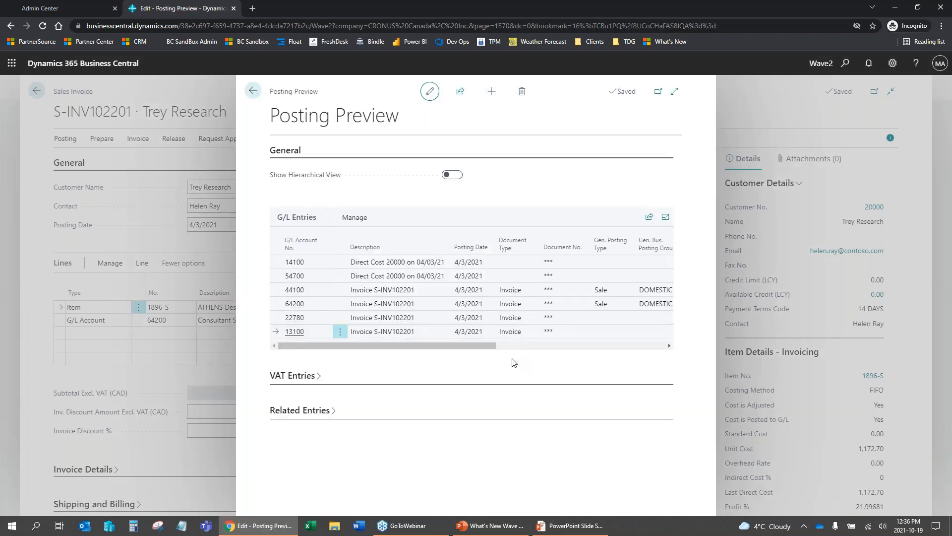
# Step: Show the preview's G/L entries in hierarchical view, collapsed to account level at full width, and return to the invoice
pyautogui.click(455, 175)
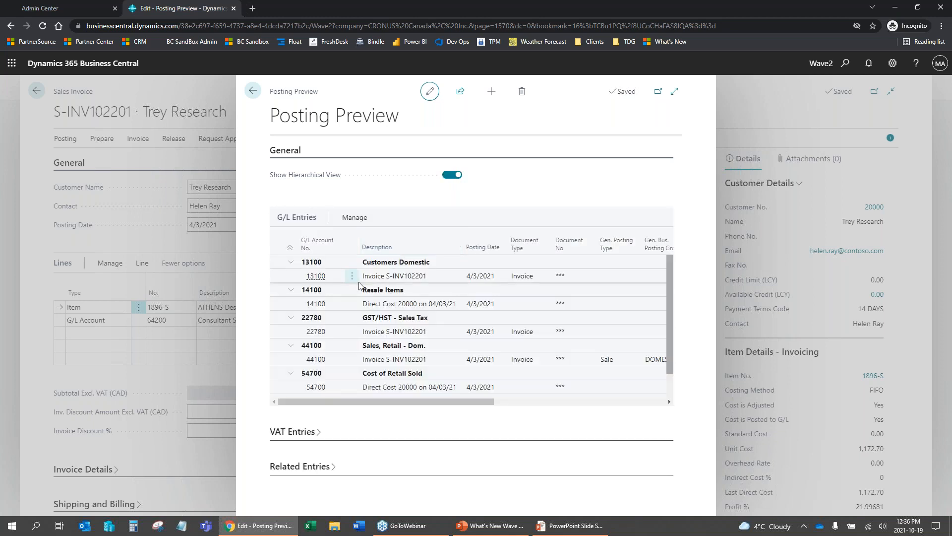
pyautogui.click(290, 247)
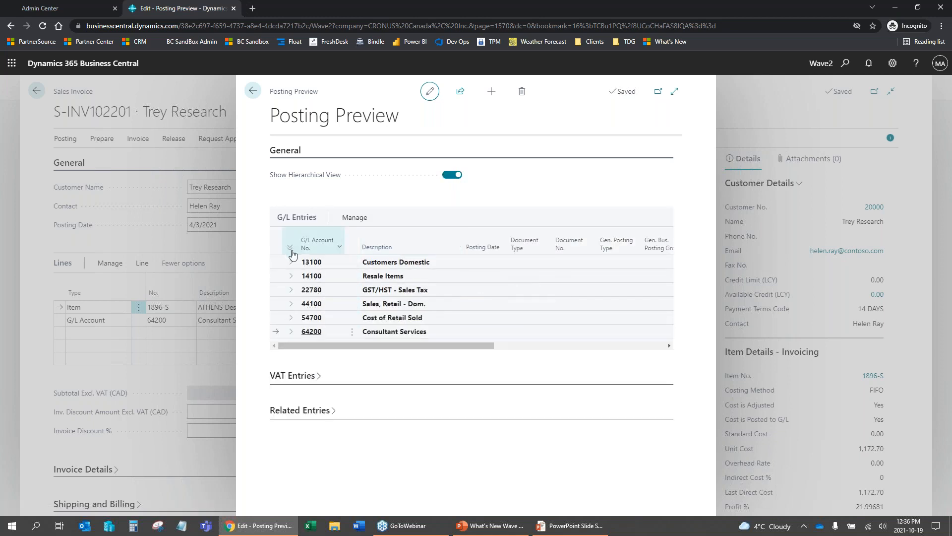
pyautogui.click(675, 92)
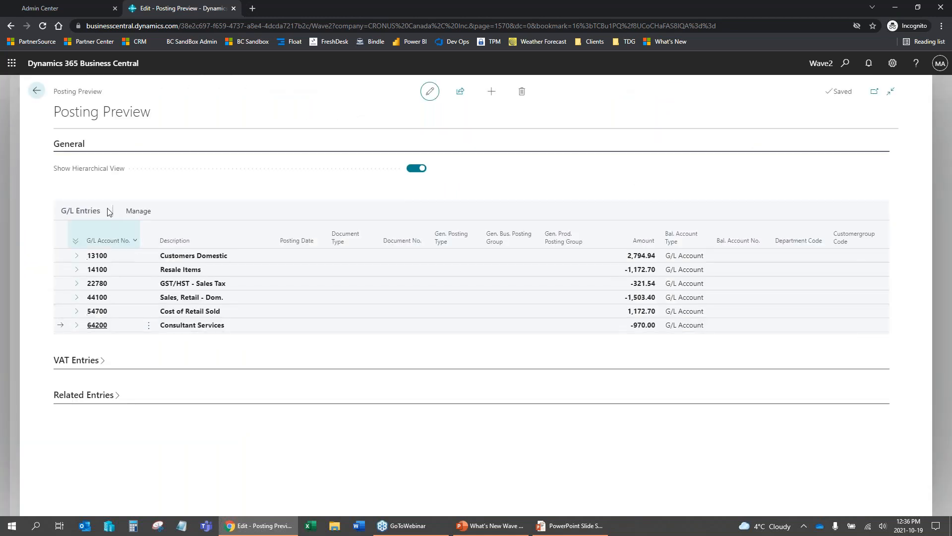
pyautogui.click(36, 90)
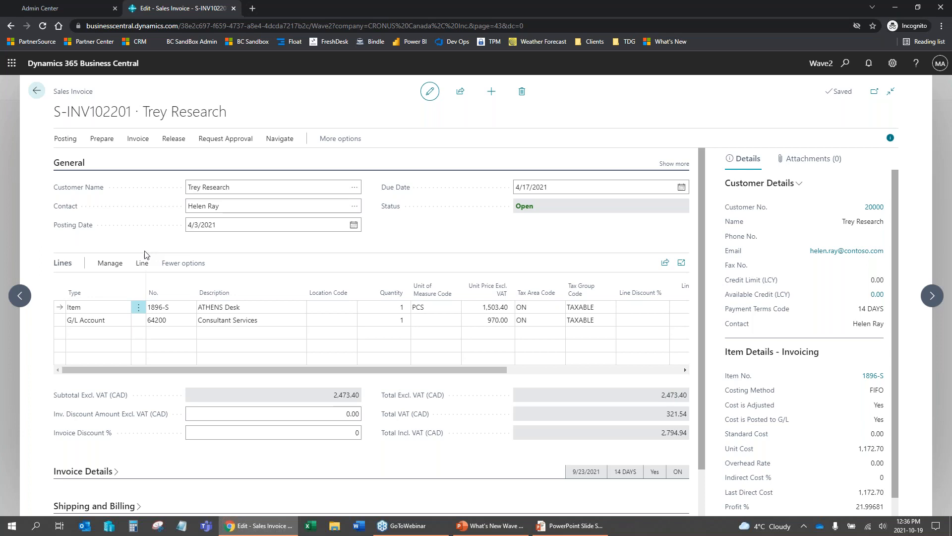
# Step: Review the dimensions of the Consultant Services line and close the Trey Research invoice without posting it
pyautogui.click(229, 325)
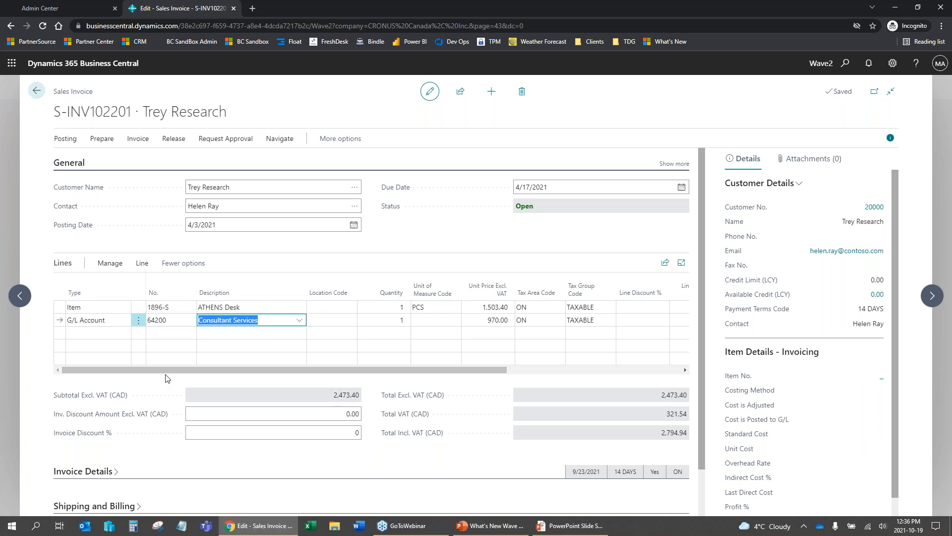
pyautogui.click(142, 268)
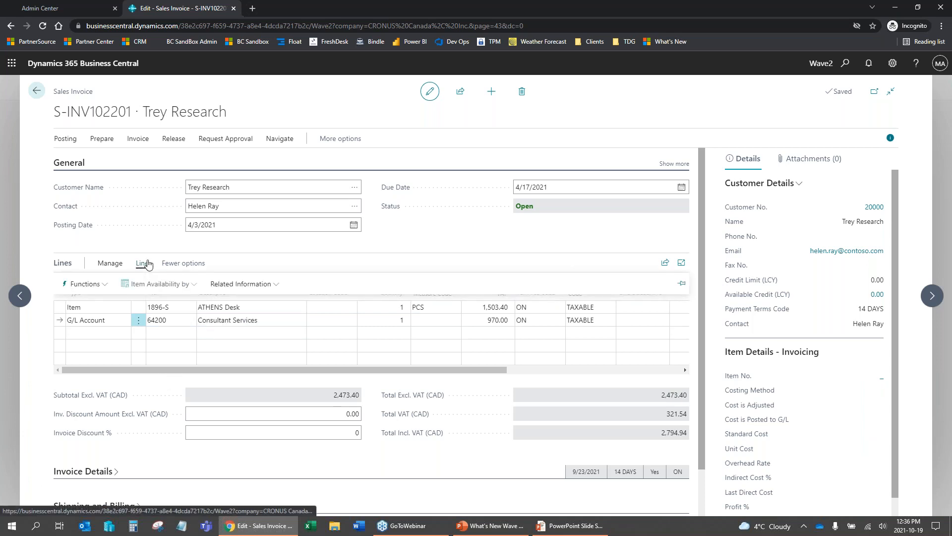
pyautogui.click(230, 285)
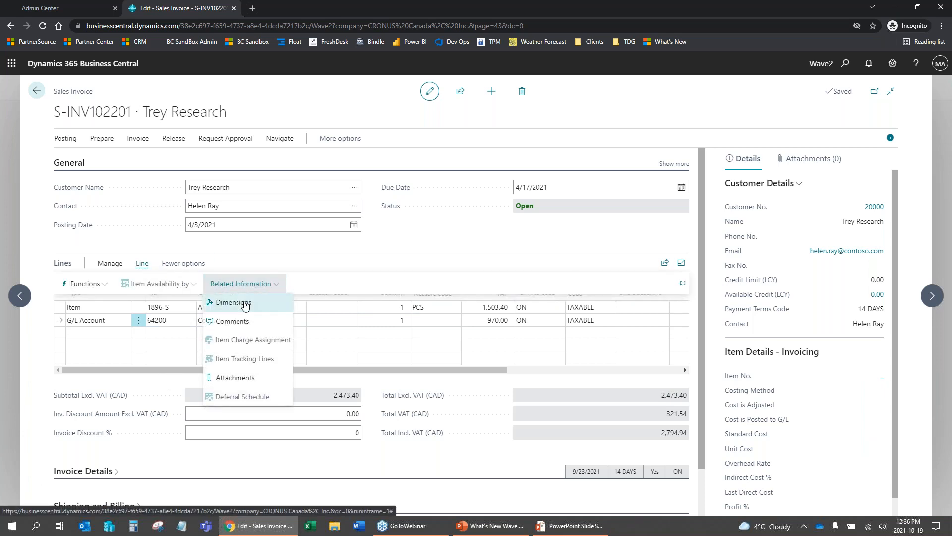
pyautogui.click(245, 303)
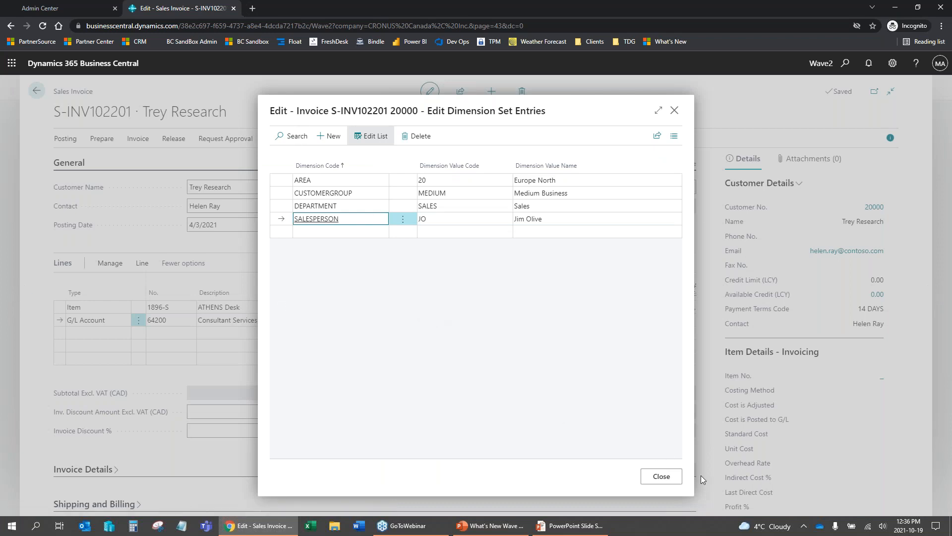
pyautogui.click(652, 477)
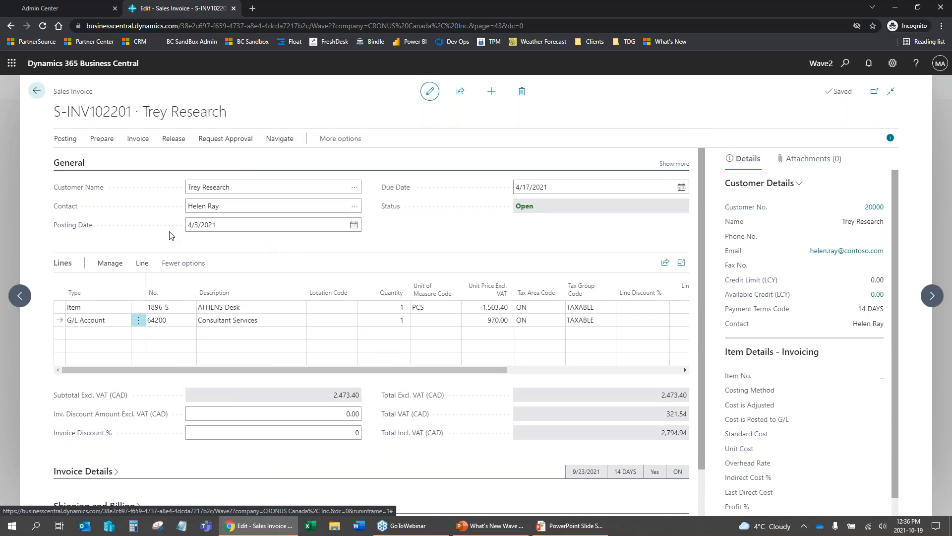
pyautogui.click(36, 90)
pyautogui.click(516, 320)
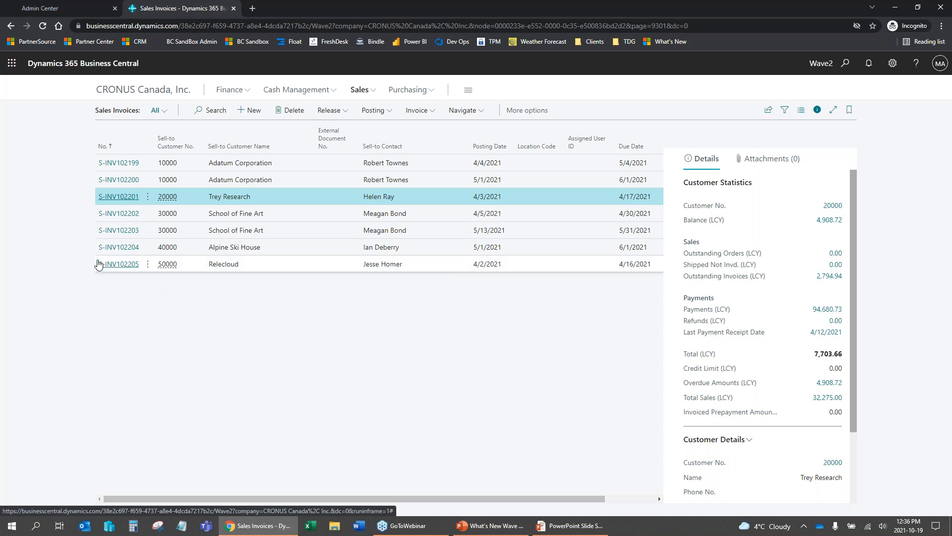
# Step: Open the Relecloud sales invoice and share its link to the Contoso > General channel in Microsoft Teams
pyautogui.click(115, 264)
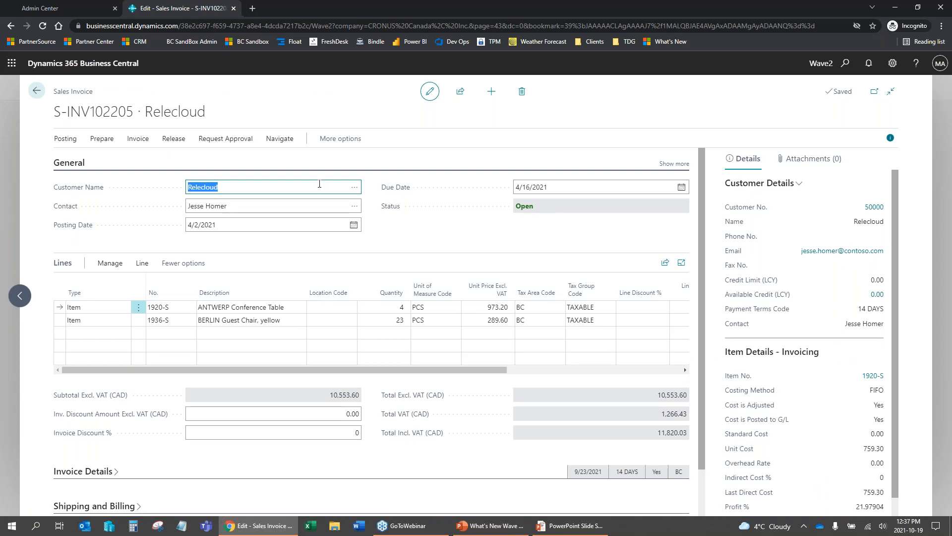
pyautogui.click(461, 93)
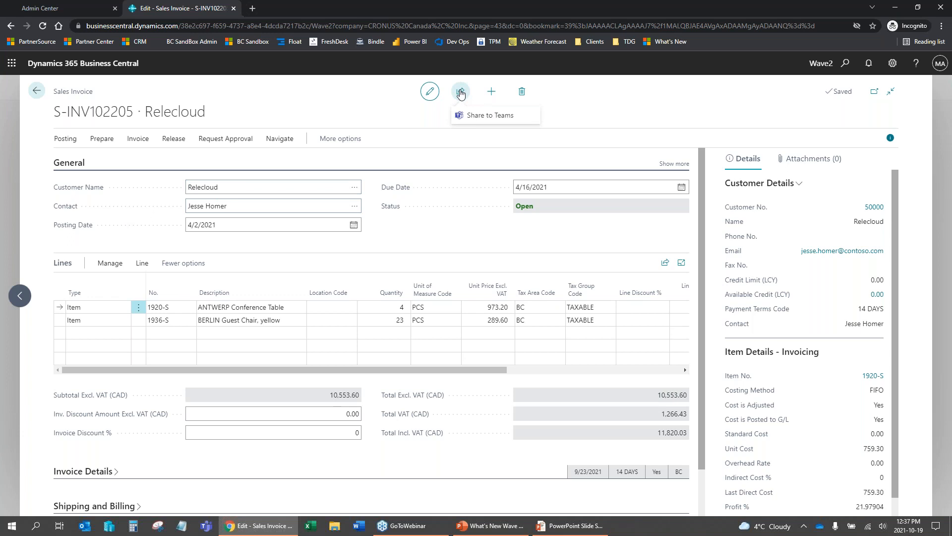
pyautogui.click(490, 115)
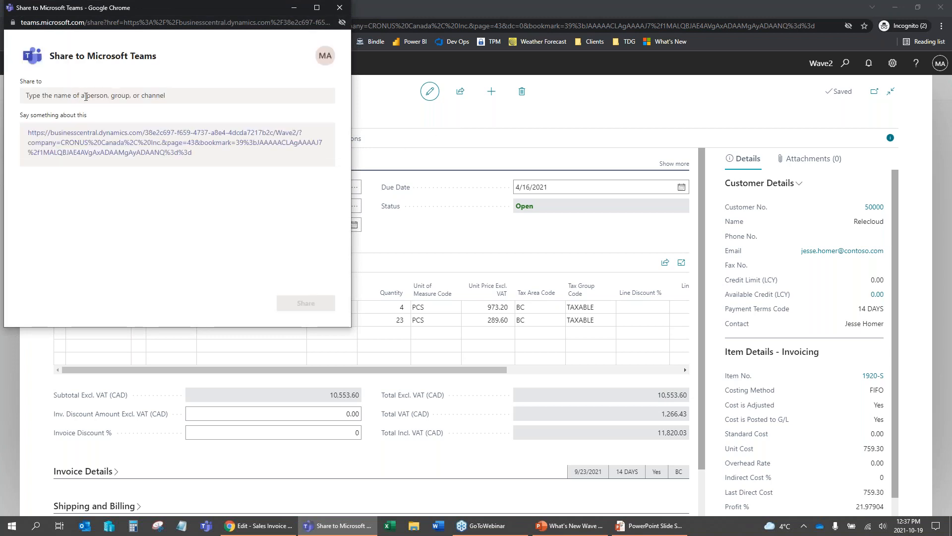
pyautogui.click(85, 96)
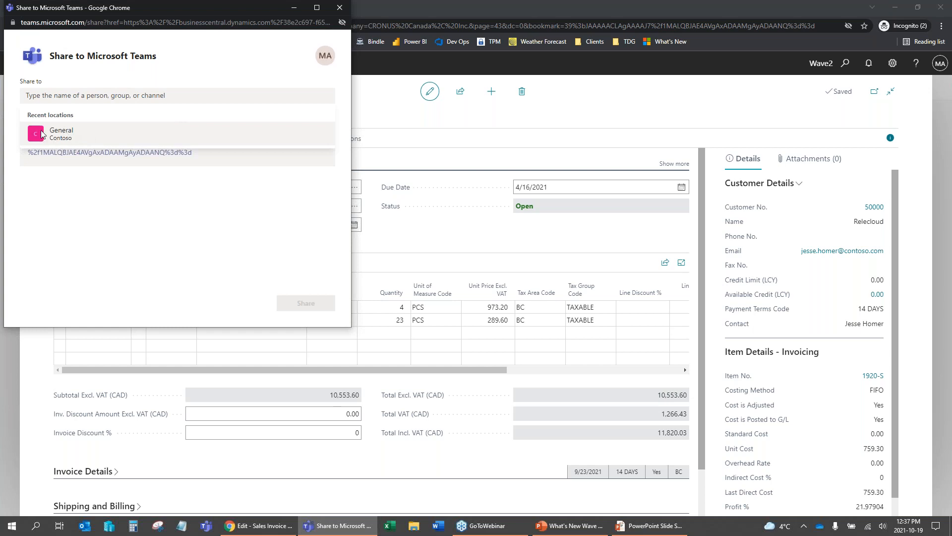
pyautogui.click(68, 139)
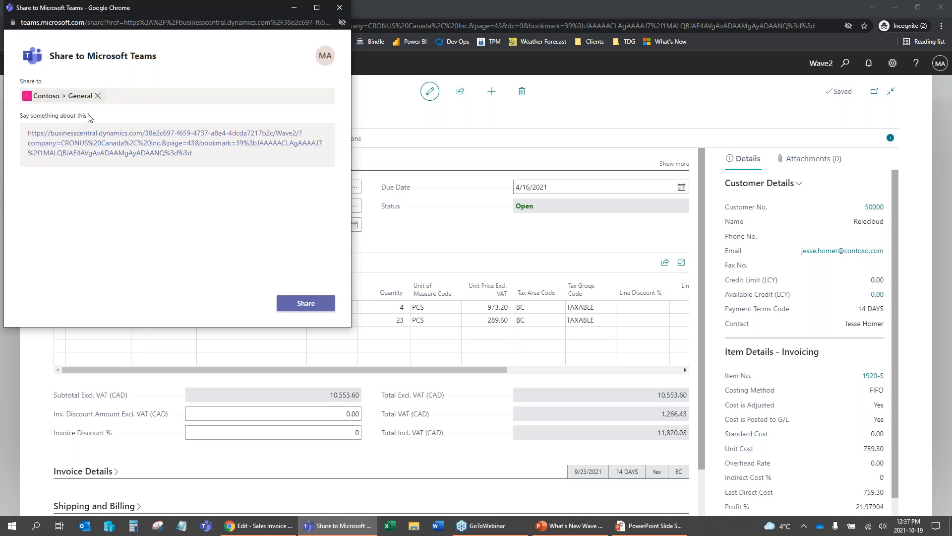
pyautogui.click(307, 304)
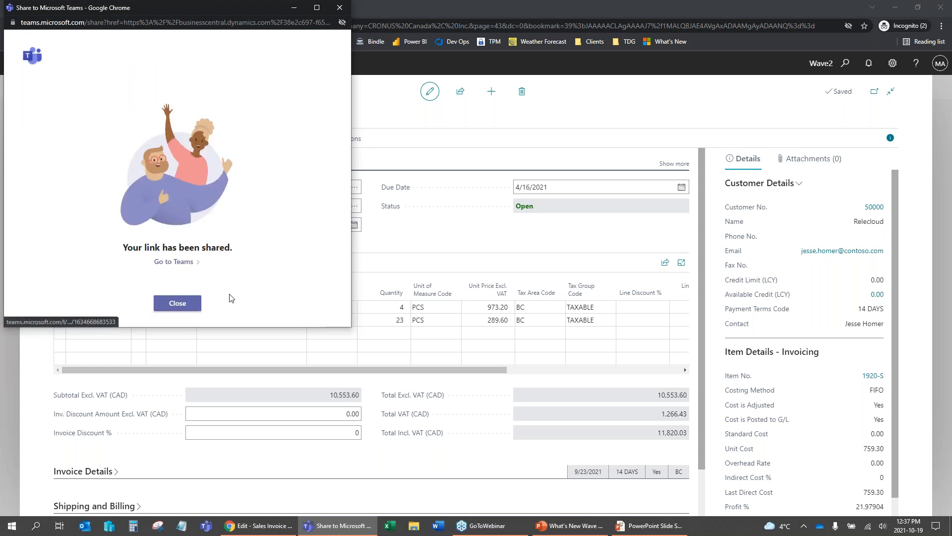
pyautogui.click(183, 304)
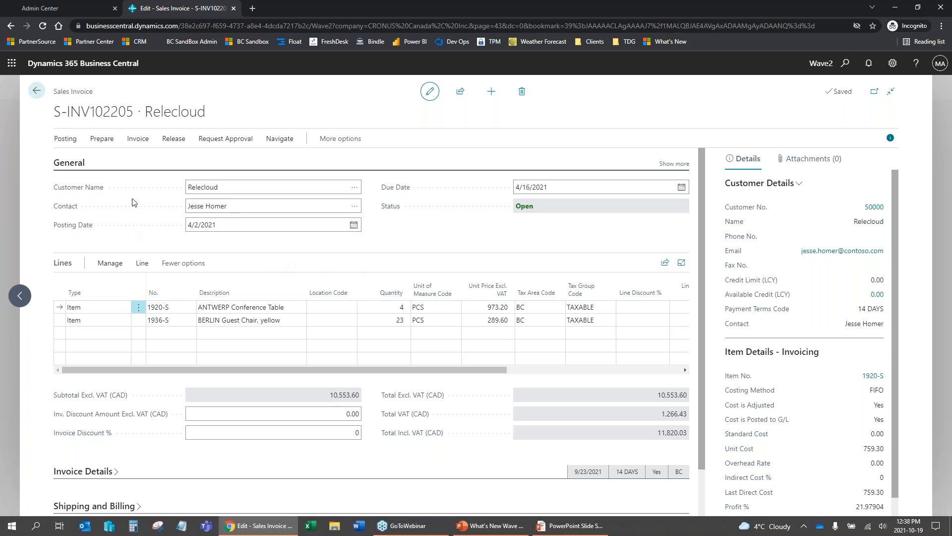
# Step: Look through the Relecloud invoice's action and navigation commands and close the invoice without posting it
pyautogui.click(334, 144)
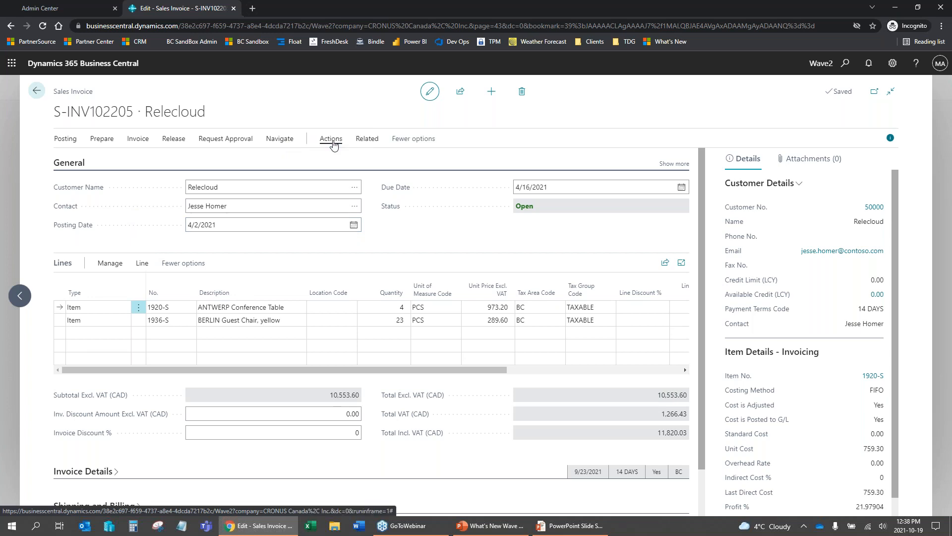
pyautogui.click(331, 140)
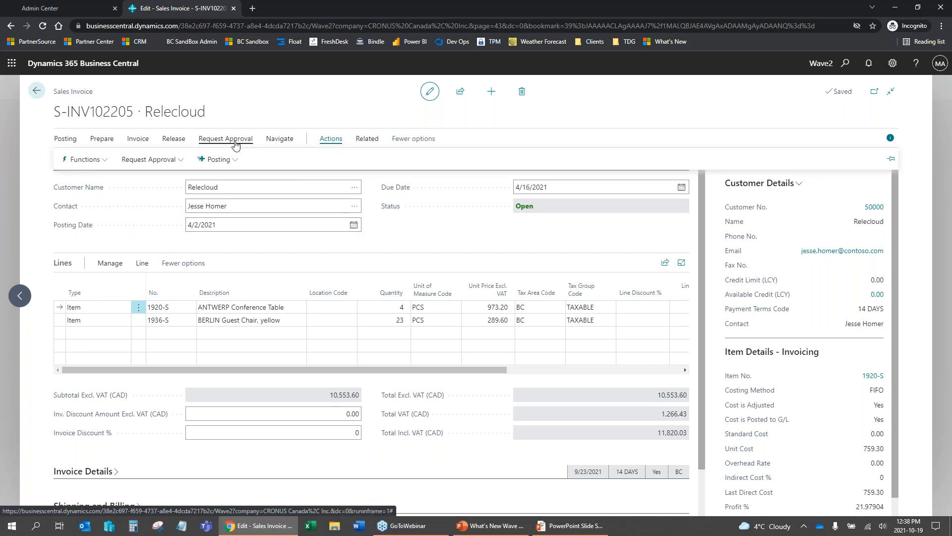
pyautogui.click(279, 140)
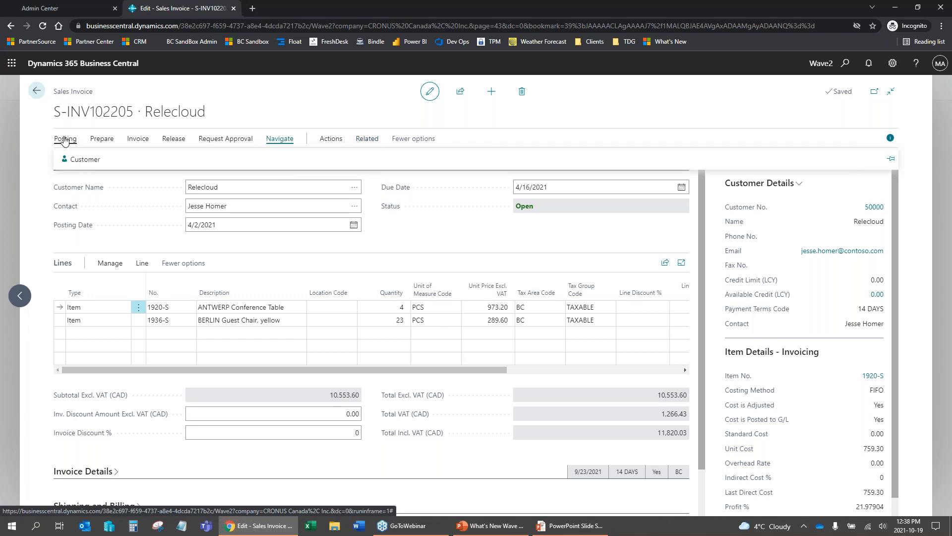
pyautogui.click(43, 100)
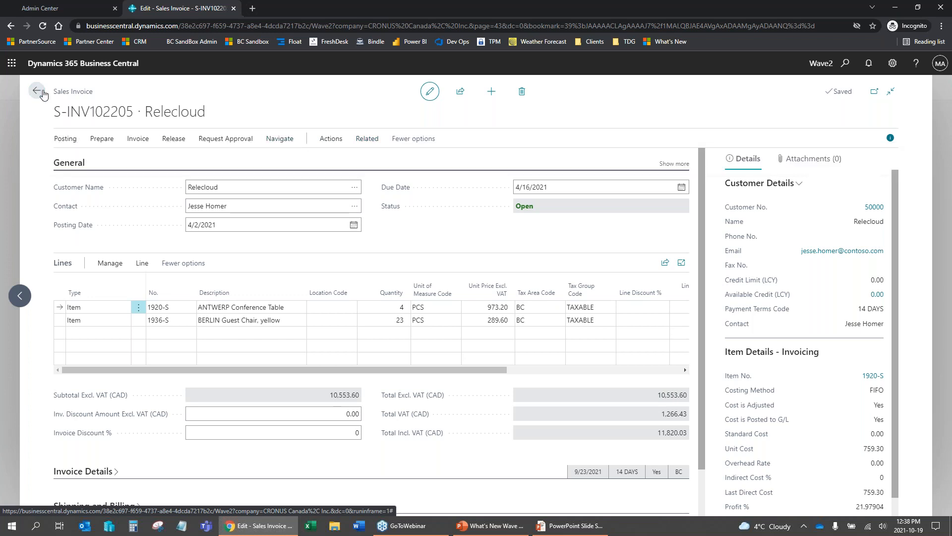
pyautogui.click(516, 319)
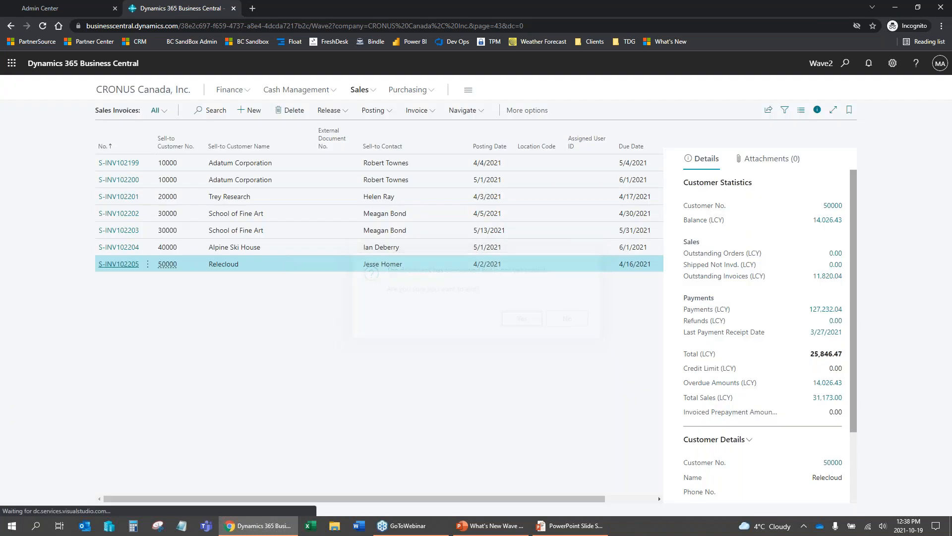
# Step: Open the Relecloud customer card from the Sales customers list and start composing an email to the customer
pyautogui.click(361, 92)
pyautogui.click(114, 109)
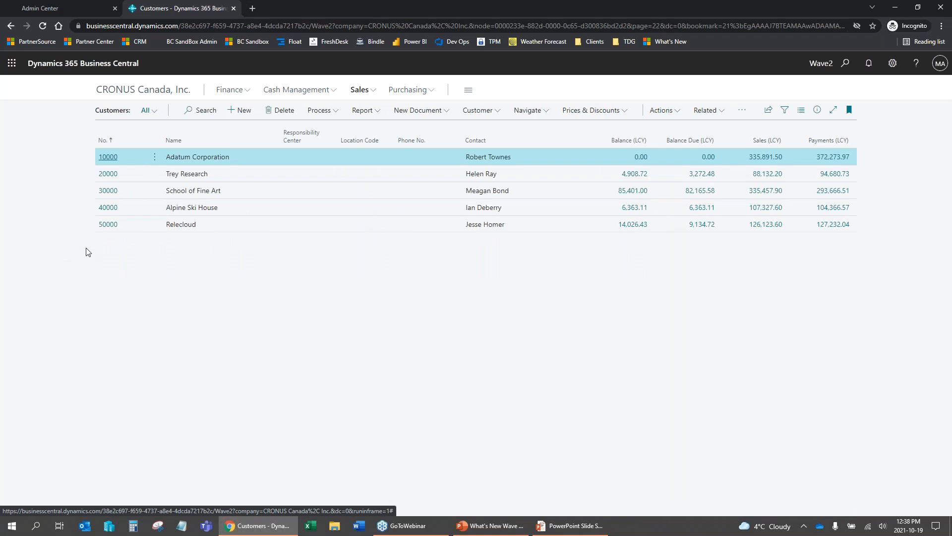
pyautogui.click(108, 228)
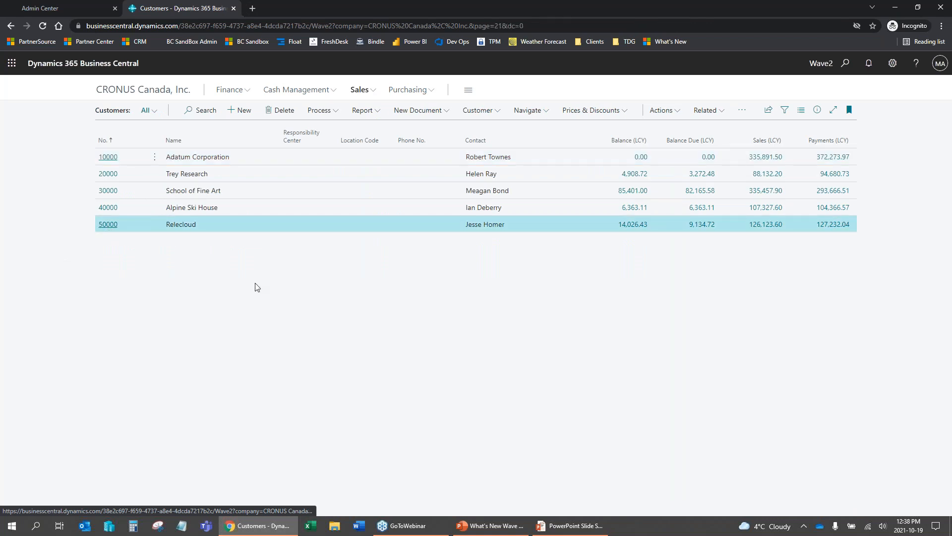
pyautogui.click(402, 141)
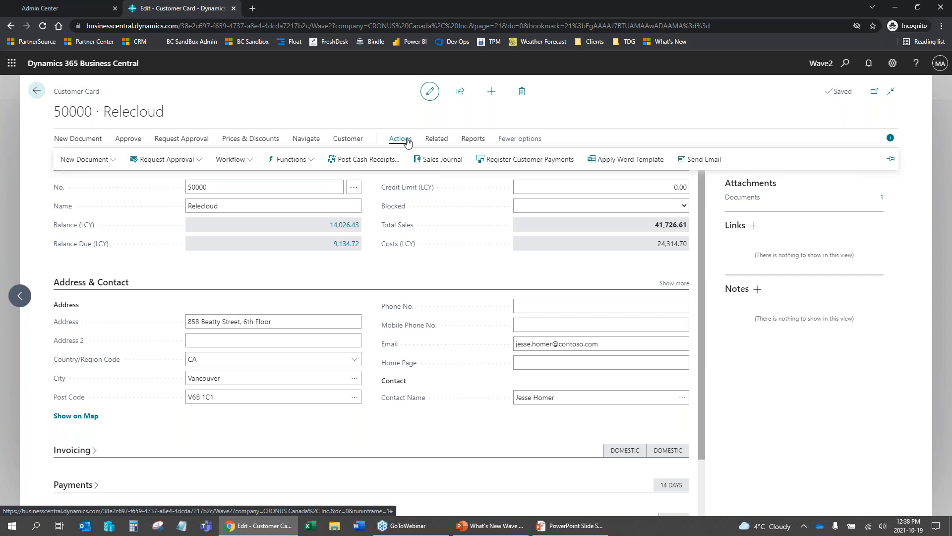
pyautogui.click(702, 160)
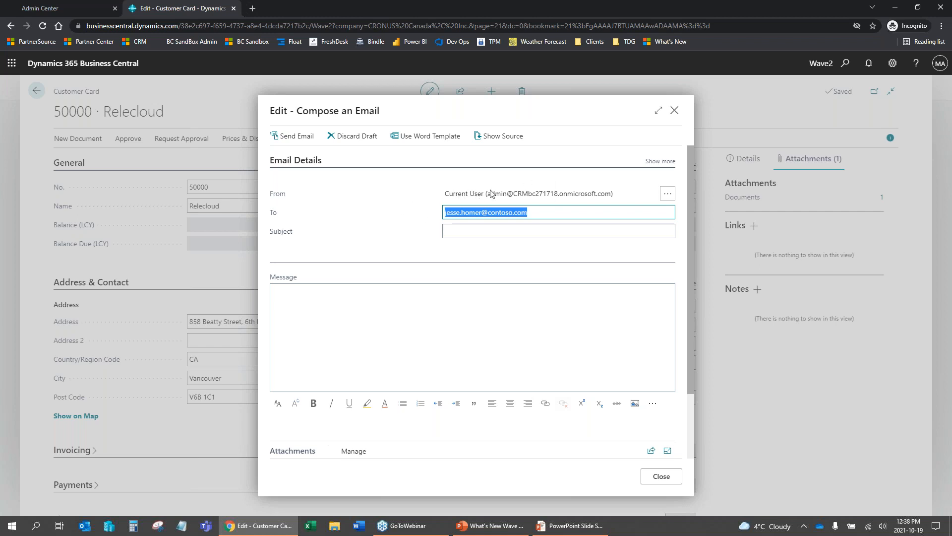
# Step: Give the email the subject "New credit check" and the message "Attached is the new form for a credit check."
pyautogui.click(471, 232)
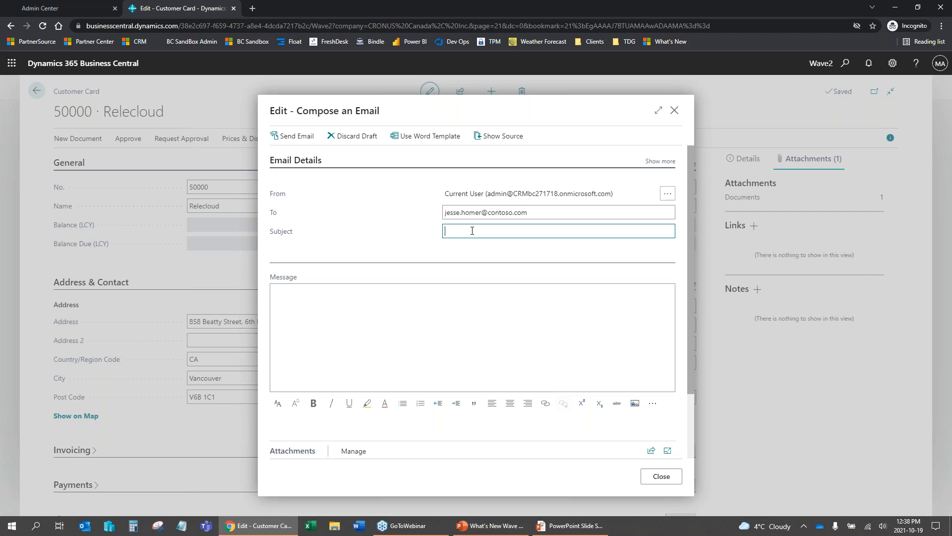
pyautogui.write('New credit check')
pyautogui.press('Tab')
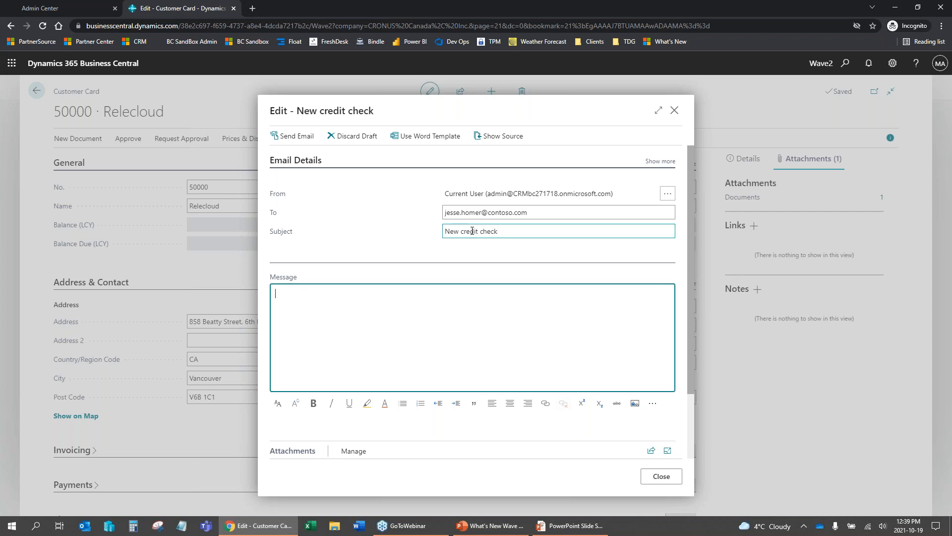
pyautogui.write('Attached is the n')
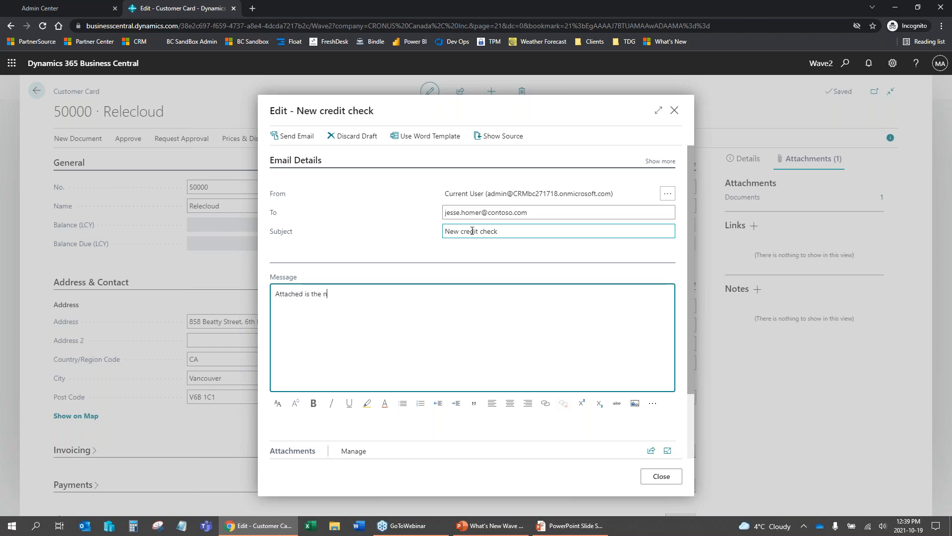
pyautogui.write('ew for  for a crei')
pyautogui.write('check.')
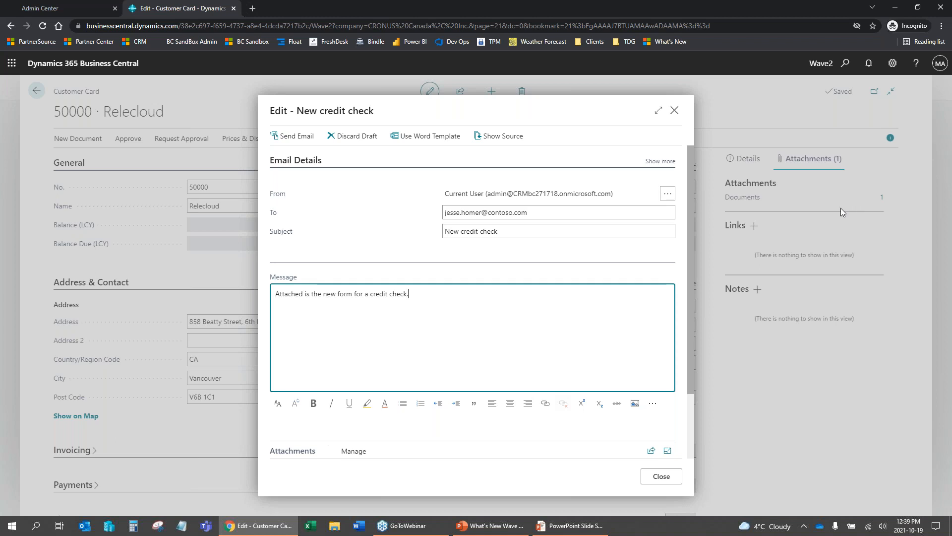
# Step: Attach Credit Application.pdf from the customer's related attachments and send the email
pyautogui.scroll(-2, 490, 348)
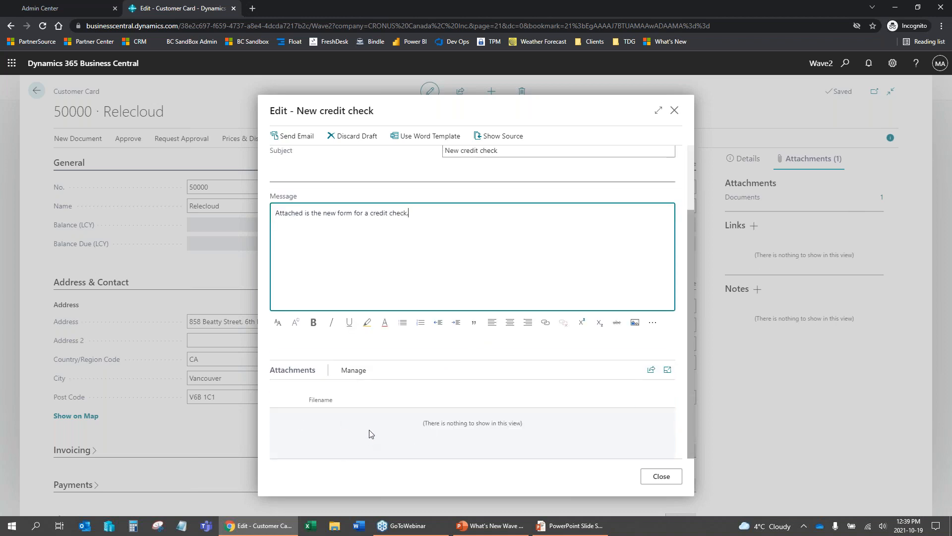
pyautogui.click(356, 374)
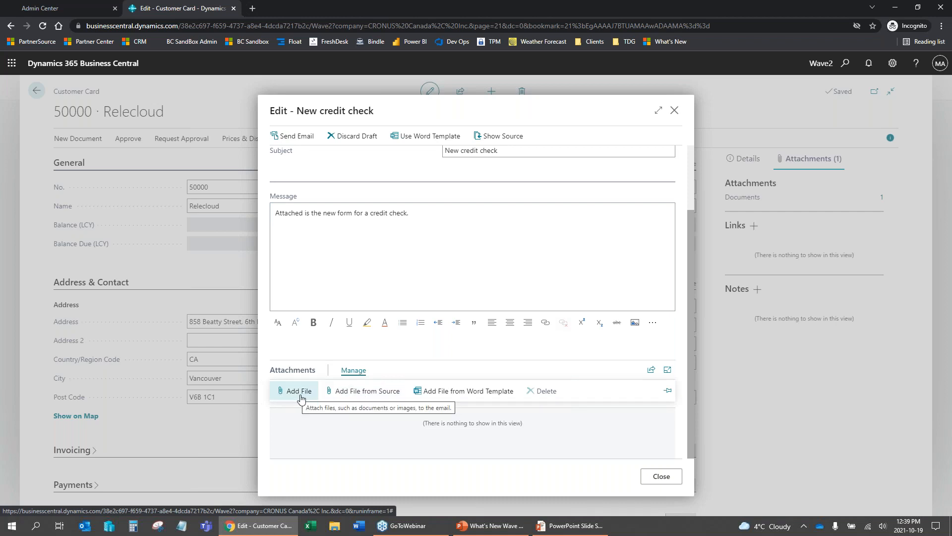
pyautogui.click(382, 395)
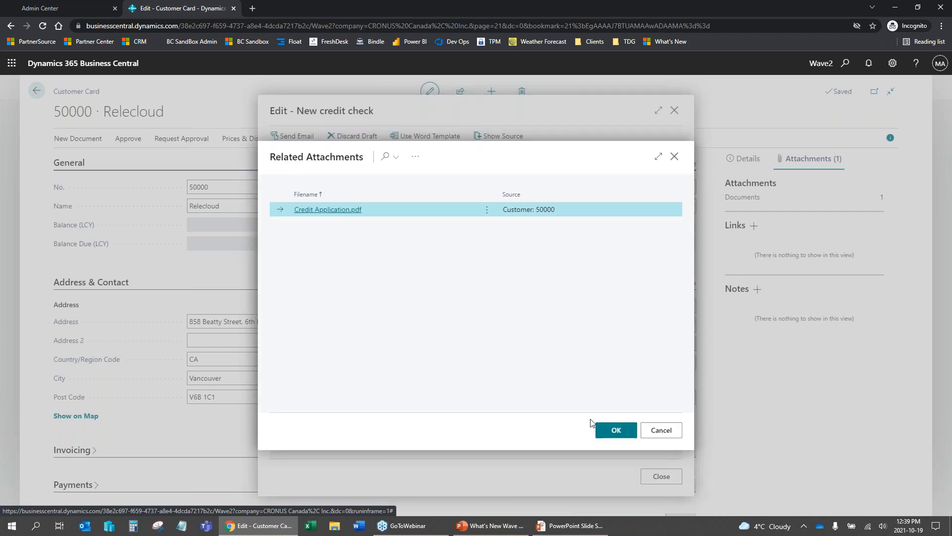
pyautogui.click(617, 428)
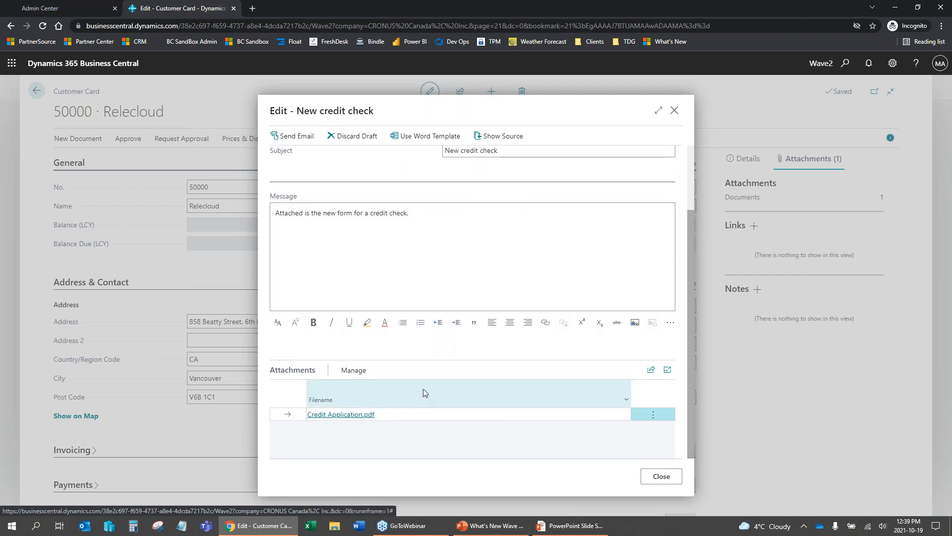
pyautogui.scroll(2, 432, 407)
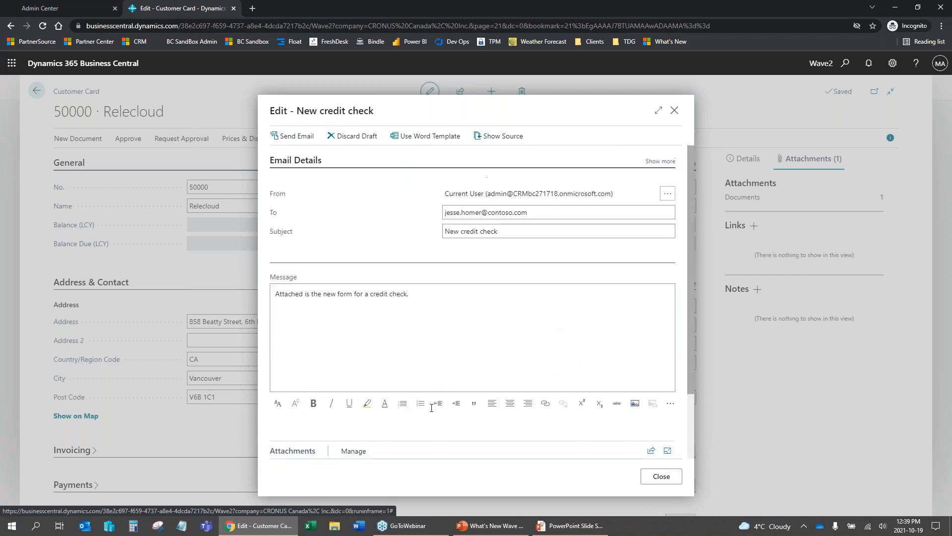
pyautogui.click(301, 140)
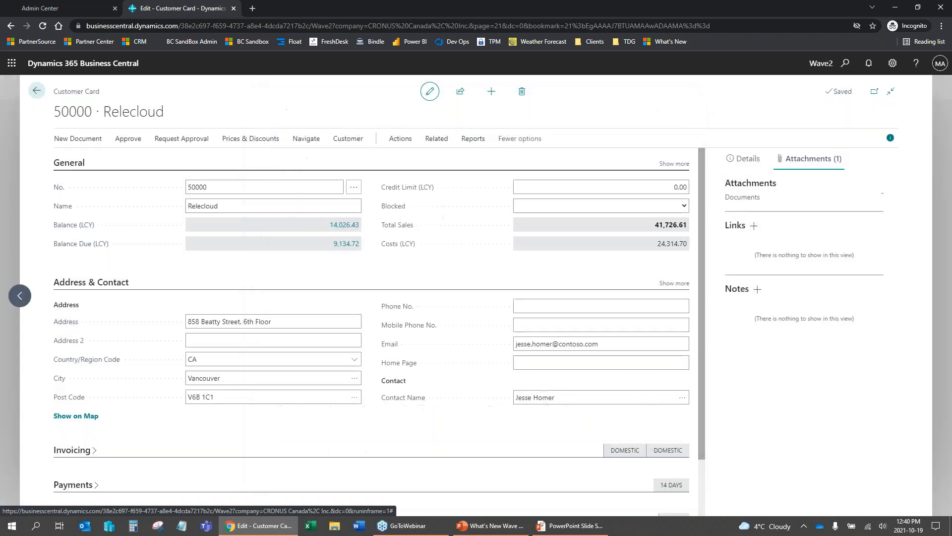
# Step: From the home page, list the emails sent in the last 30 days and show the New credit check email's source record
pyautogui.click(39, 95)
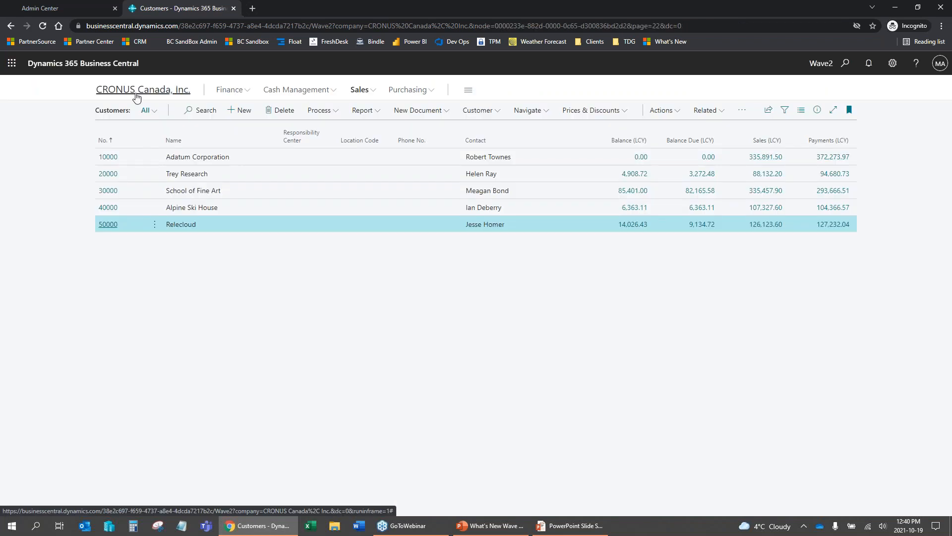
pyautogui.click(141, 92)
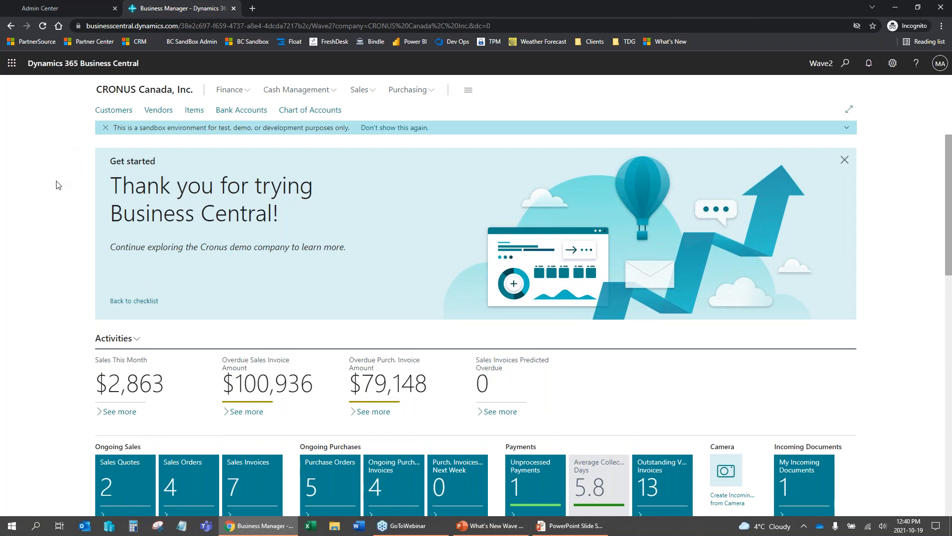
pyautogui.scroll(-5, 58, 185)
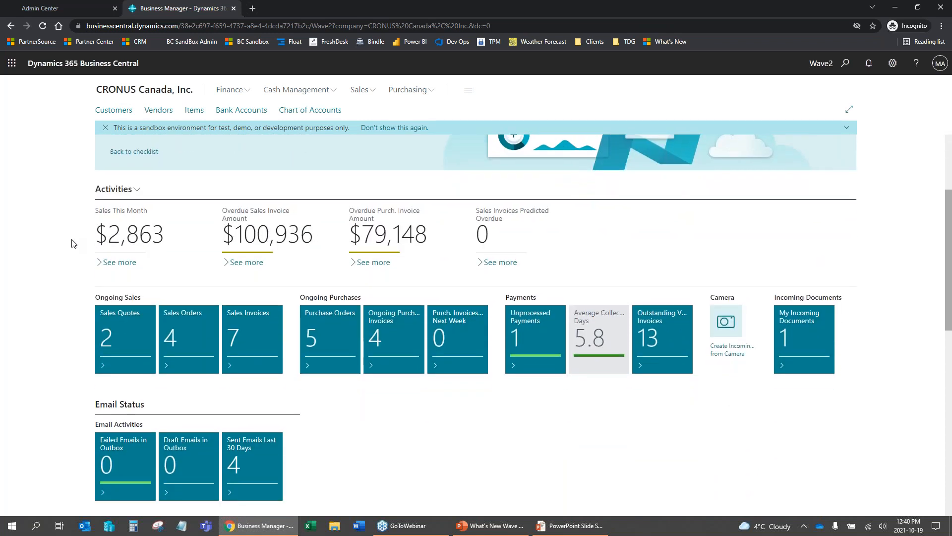
pyautogui.scroll(-2, 58, 277)
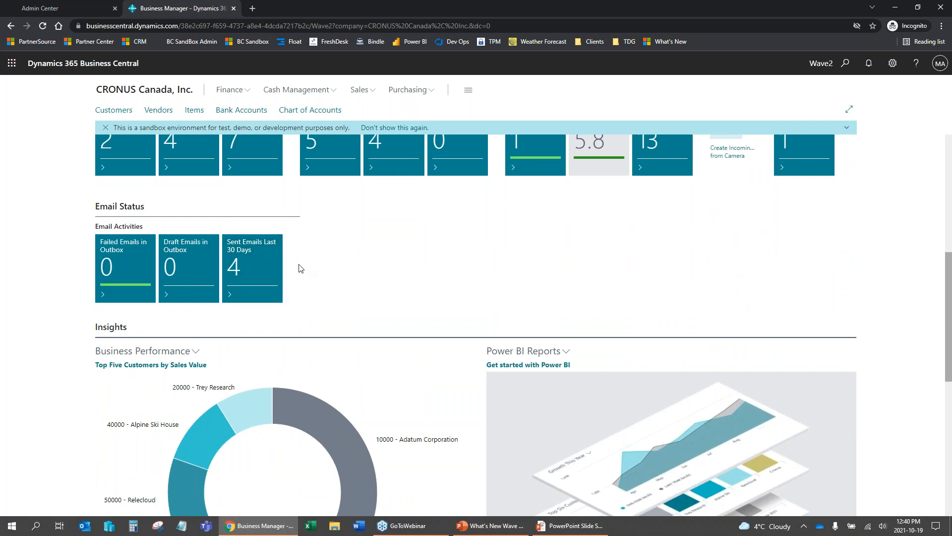
pyautogui.click(252, 262)
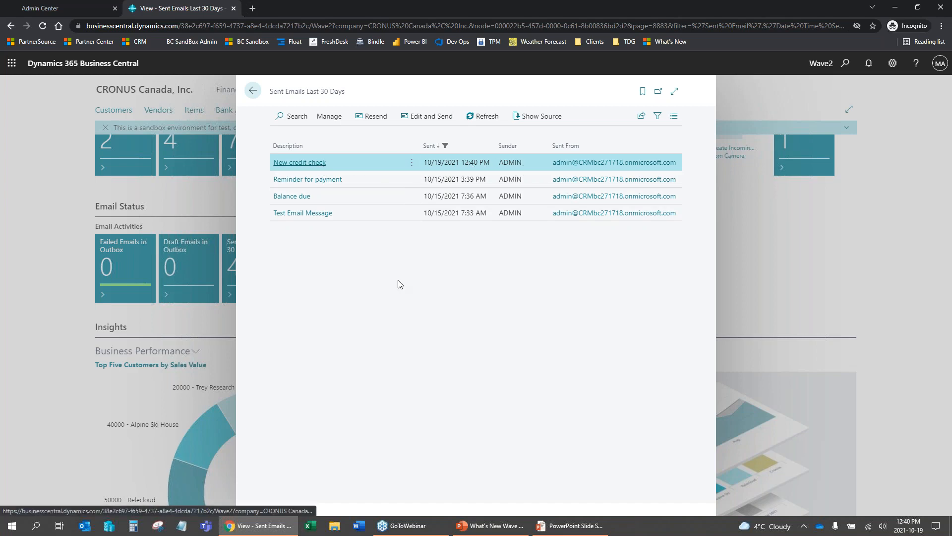
pyautogui.click(537, 119)
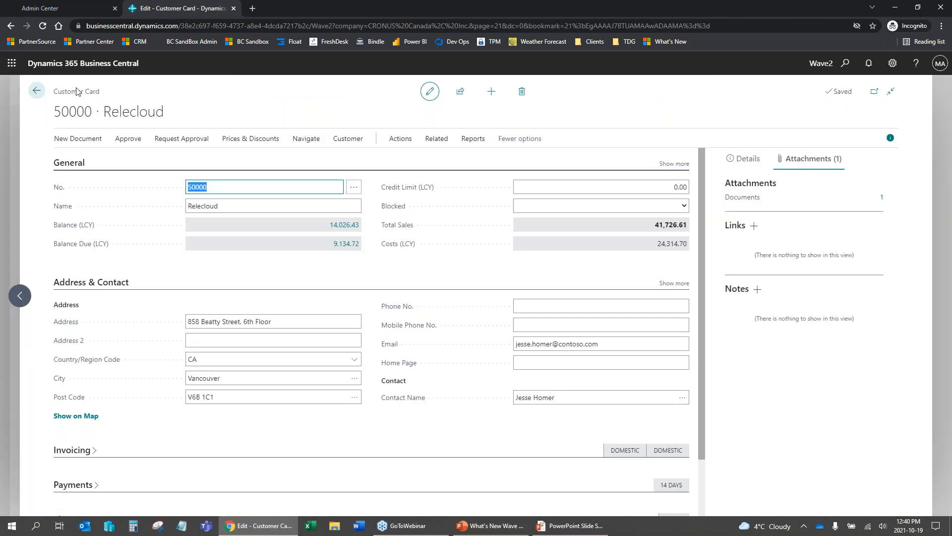
# Step: Open Relecloud's sent emails from the customer's history and review the New credit check message and its attachment
pyautogui.moveTo(78, 227)
pyautogui.click(436, 139)
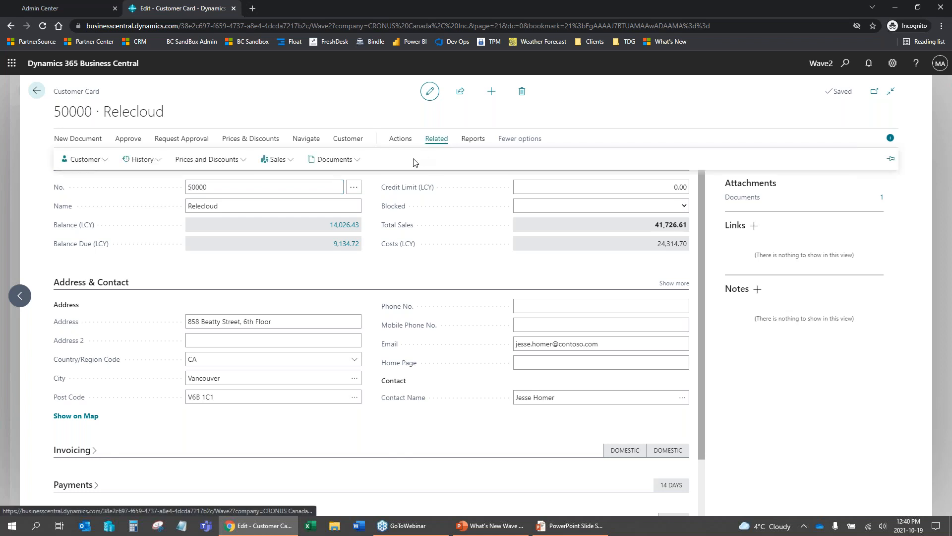
pyautogui.click(139, 159)
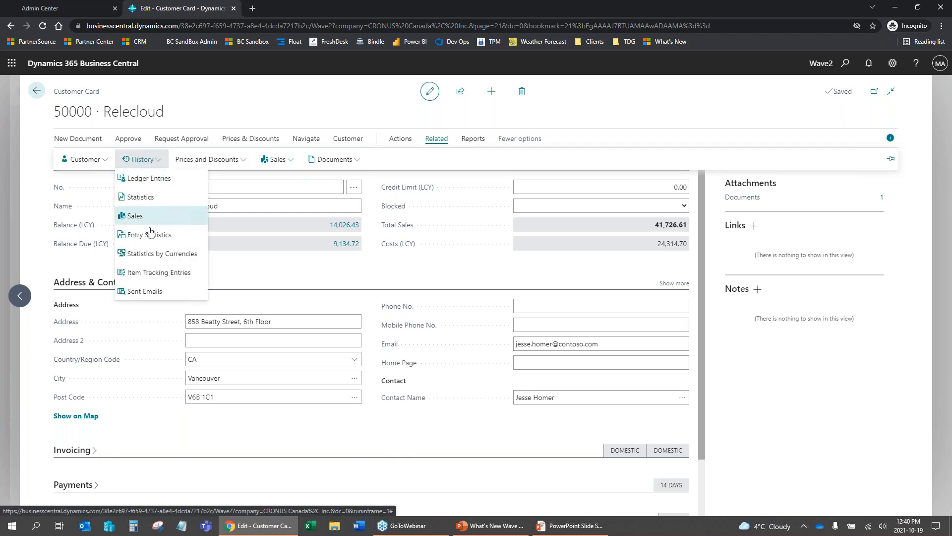
pyautogui.click(143, 292)
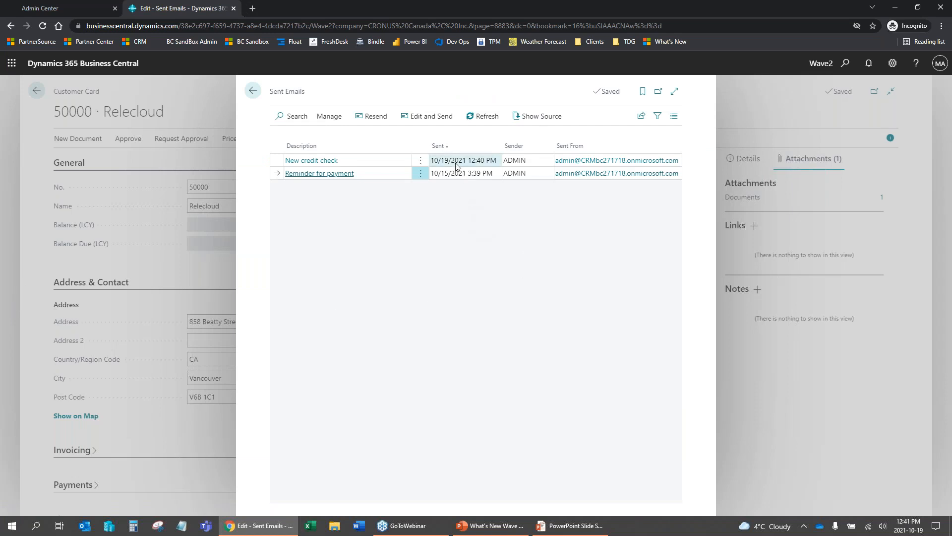
pyautogui.click(331, 162)
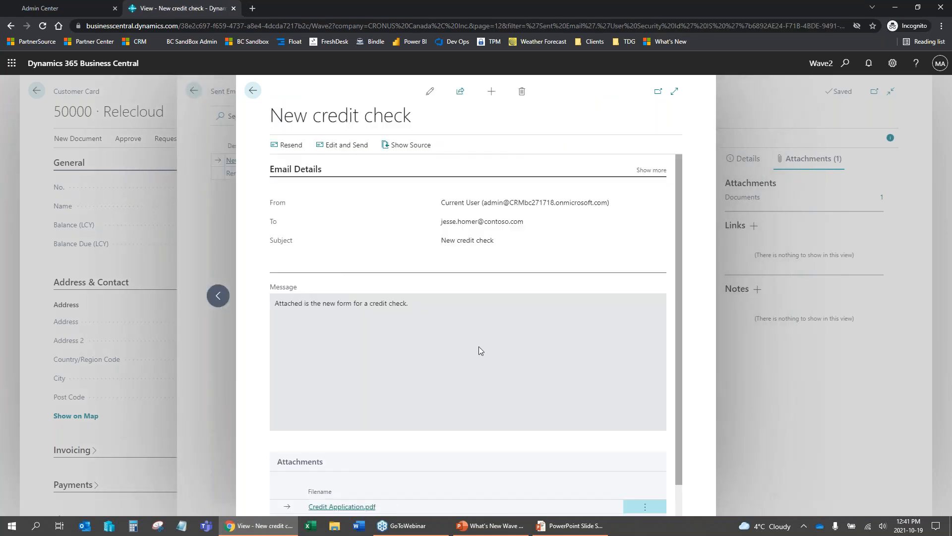
pyautogui.scroll(-1, 480, 351)
pyautogui.scroll(1, 480, 351)
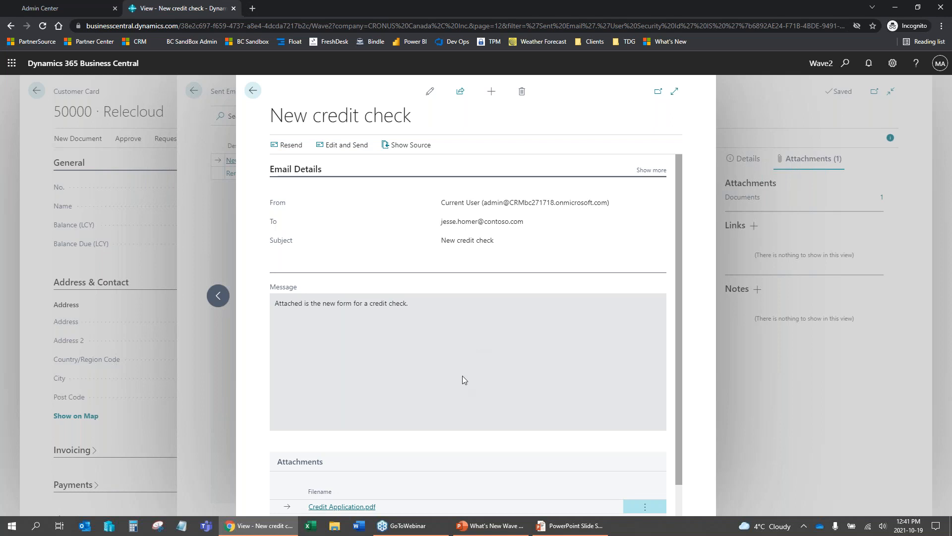
# Step: Close the email, both sent email lists and the Relecloud customer card to return to the home page
pyautogui.click(253, 90)
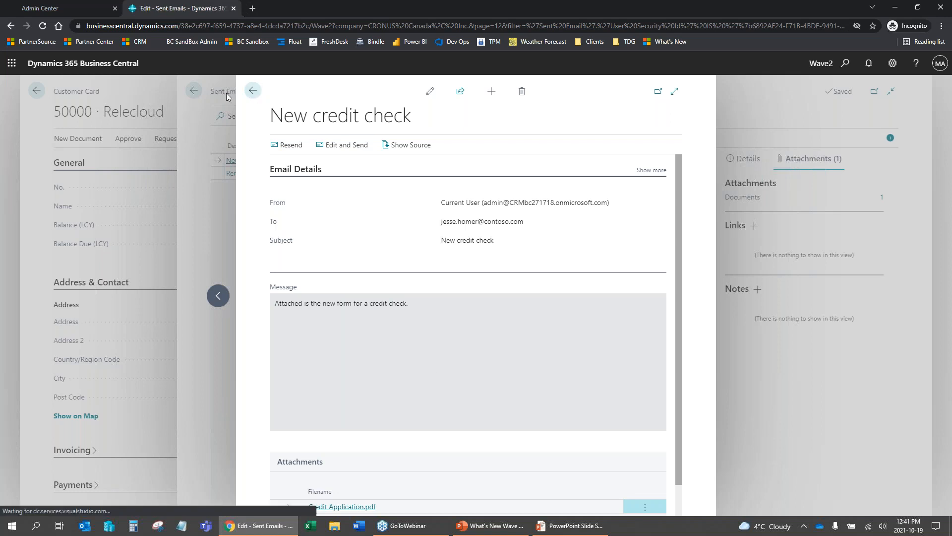
pyautogui.click(248, 88)
pyautogui.click(36, 90)
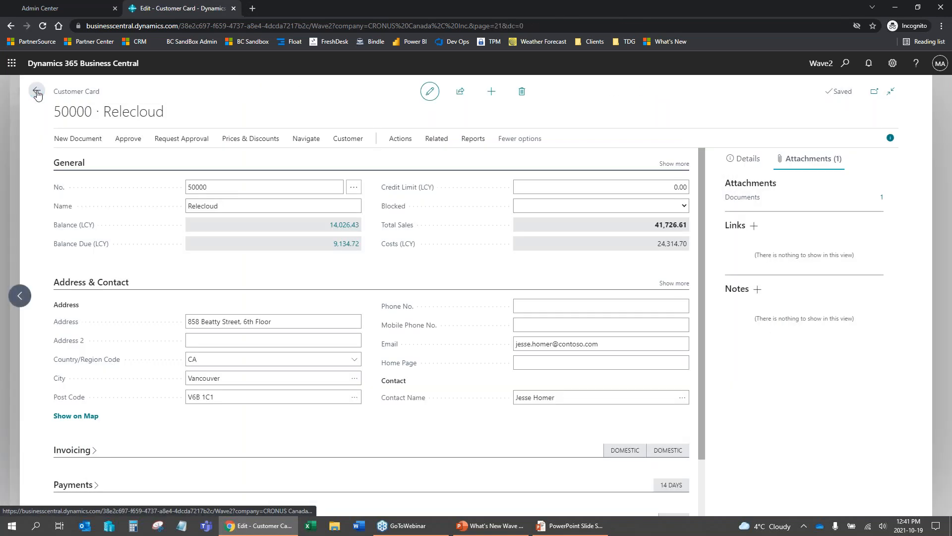
pyautogui.click(253, 90)
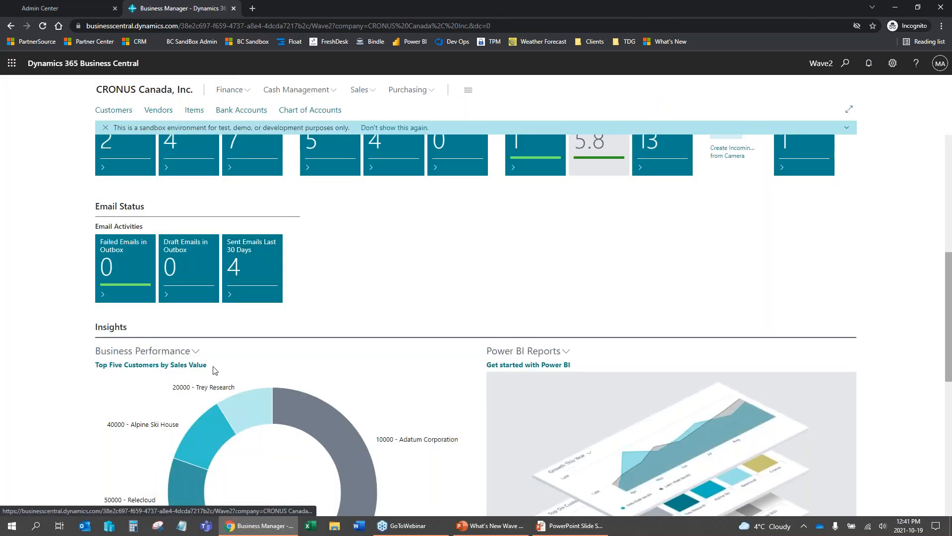
pyautogui.moveTo(486, 532)
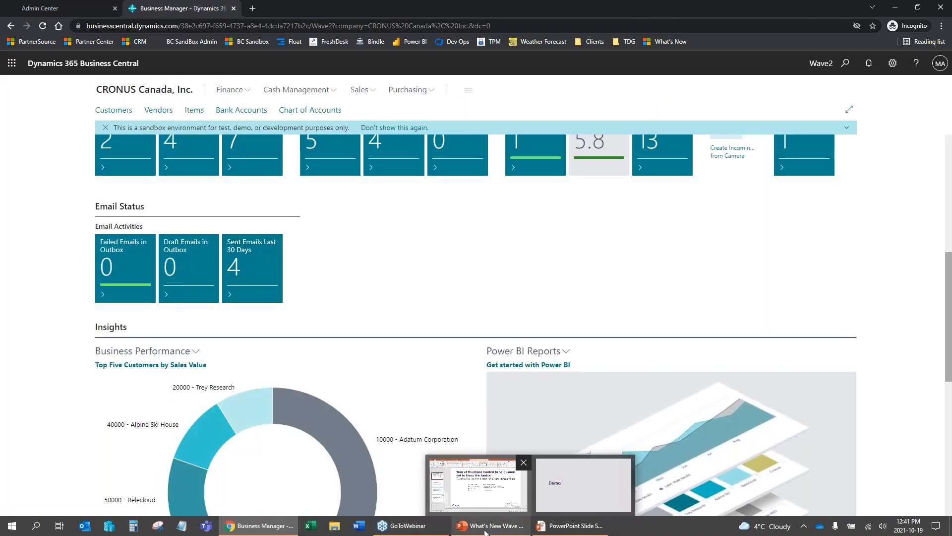